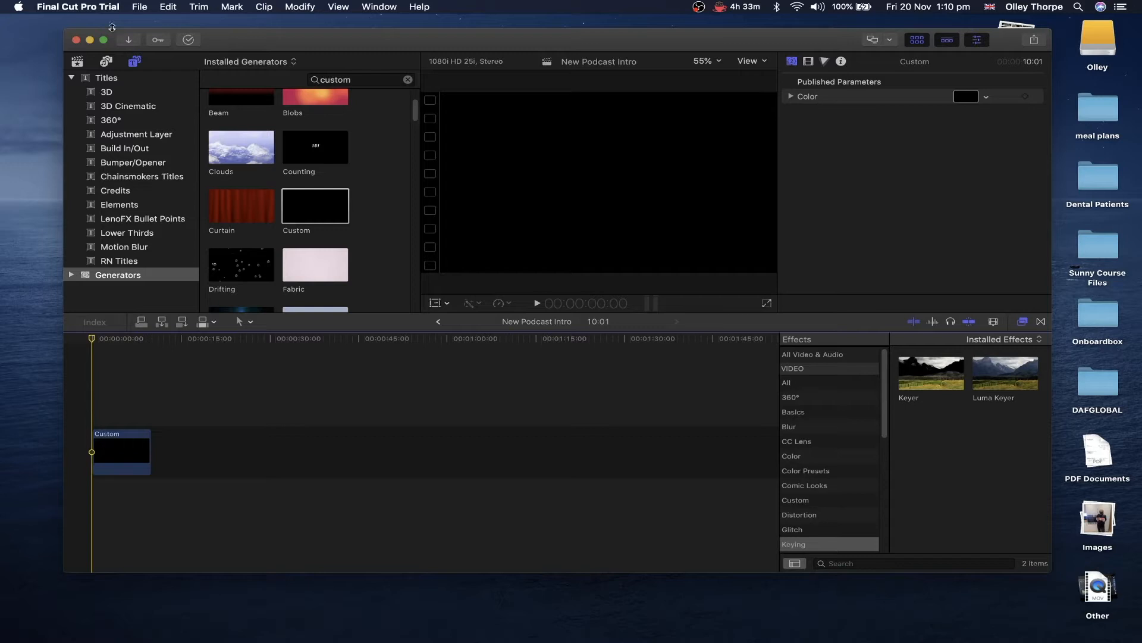
- Switch the Photos and Audio browser to the Music library
left_click(108, 60)
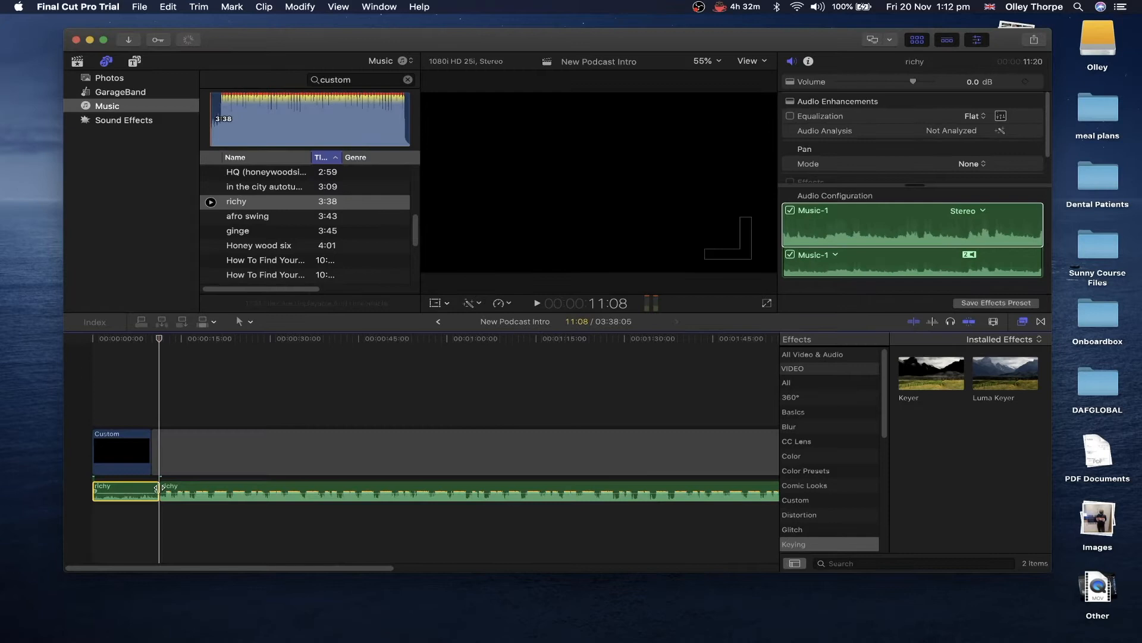
- Drop the short first richy piece, move the music to the start, and cut it at the Custom clip's end
key("Delete")
left_click_drag(197, 487, 129, 488)
left_click(153, 473)
left_click(153, 483)
key("super+b")
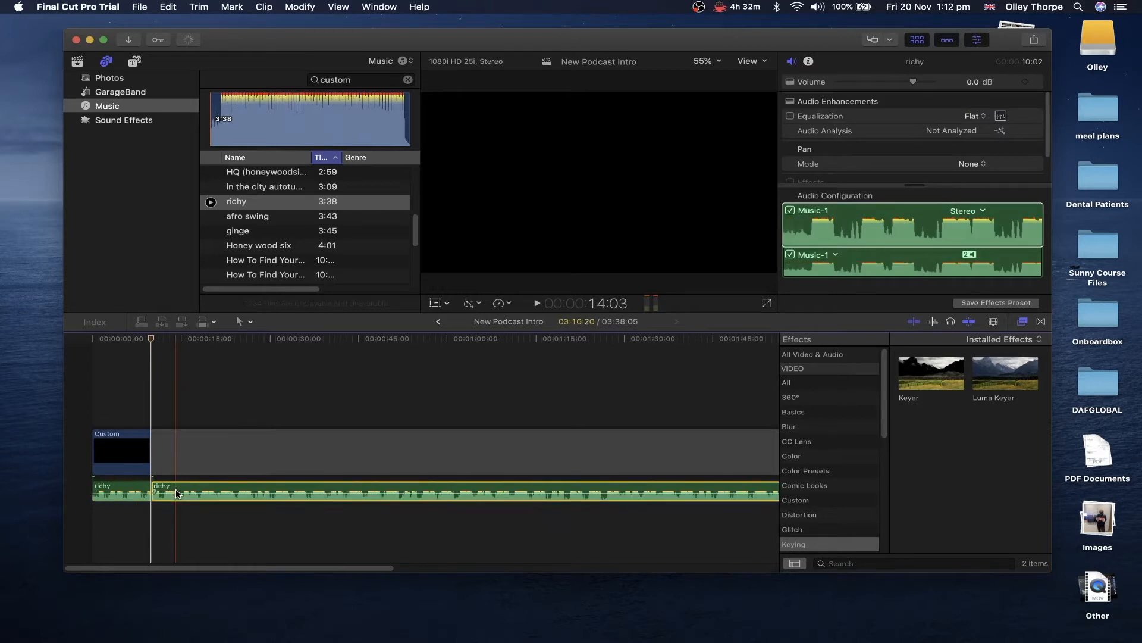
key("Delete")
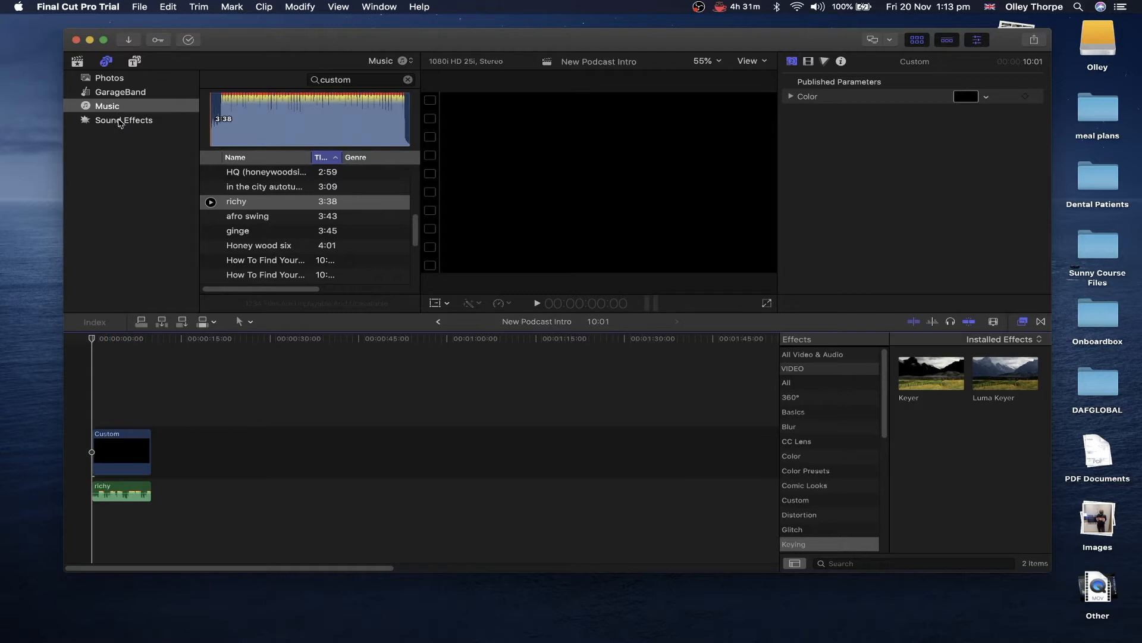
- Audition sound effects and add Filter Sweep FX 11 right after the Custom clip
left_click(120, 121)
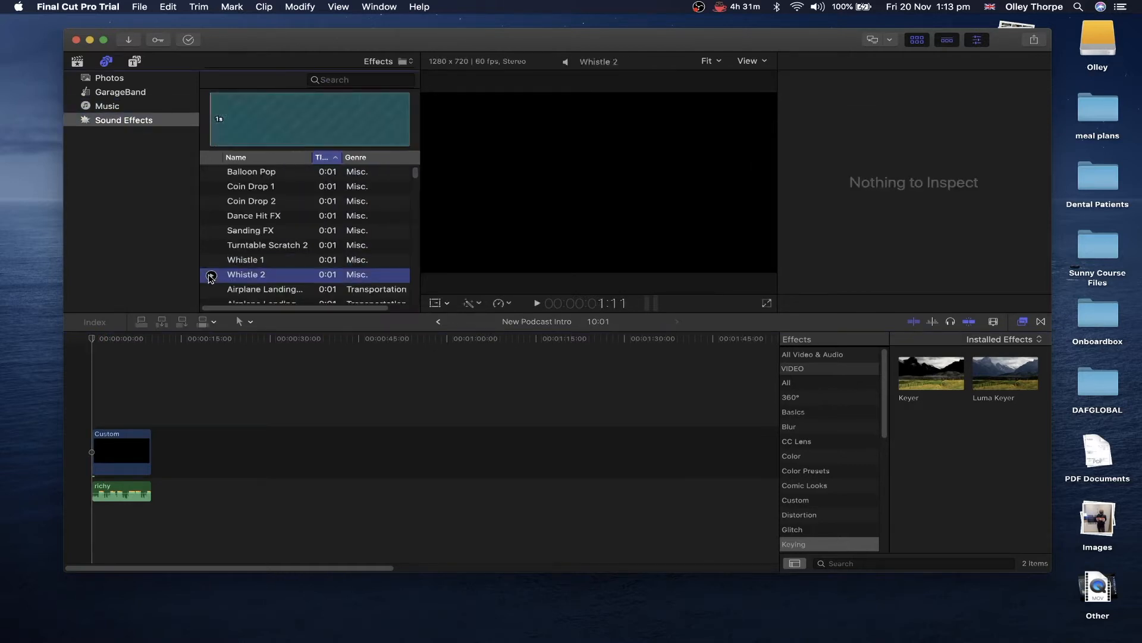
scroll(210, 281, "down", 1)
left_click(210, 279)
scroll(210, 281, "down", 1)
left_click(210, 281)
scroll(210, 282, "down", 3)
left_click(211, 281)
scroll(214, 250, "down", 5)
left_click(212, 241)
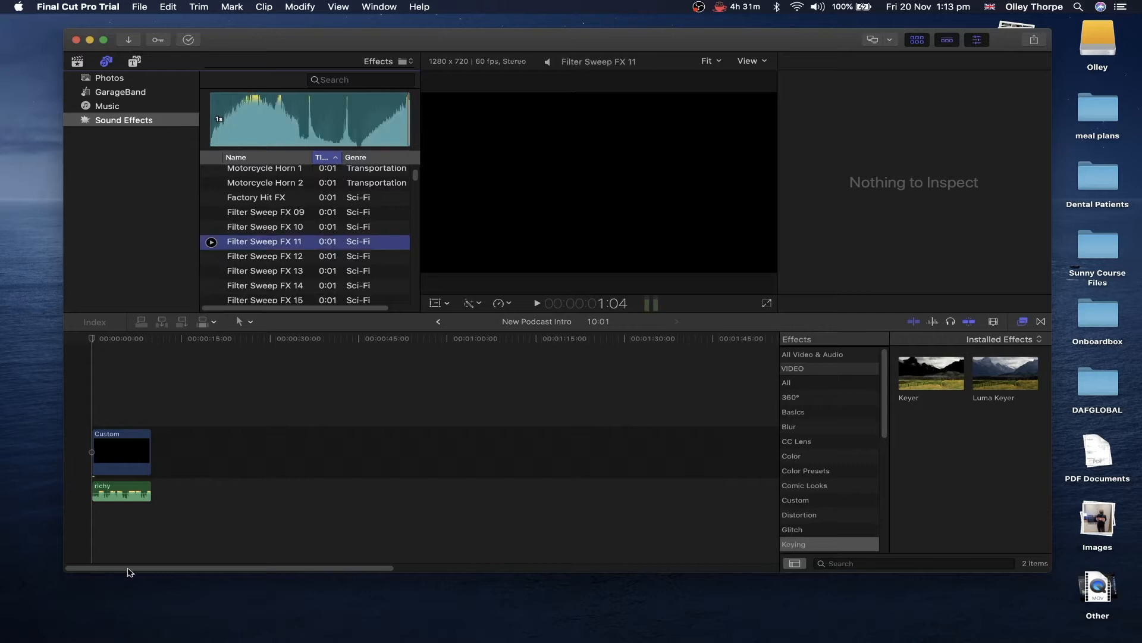
left_click(136, 456)
left_click_drag(262, 241, 167, 447)
- Play the intro back, then zoom in on the timeline and reposition the playhead
left_click(81, 395)
key("space")
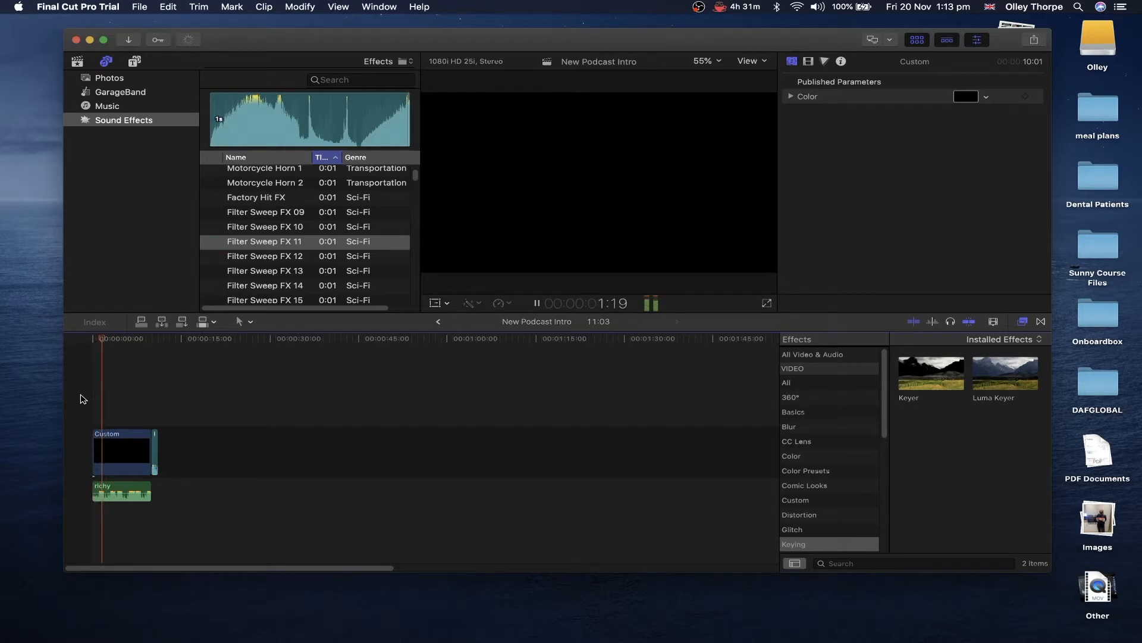
key("space")
key("super+equal")
key("super+equal")
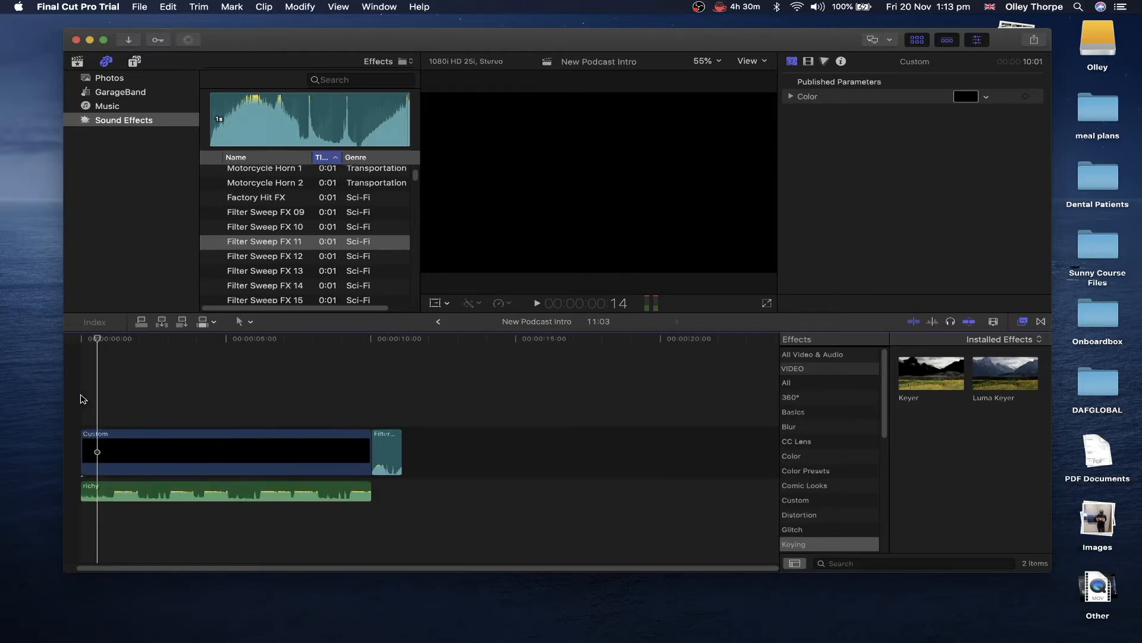
left_click_drag(102, 338, 186, 347)
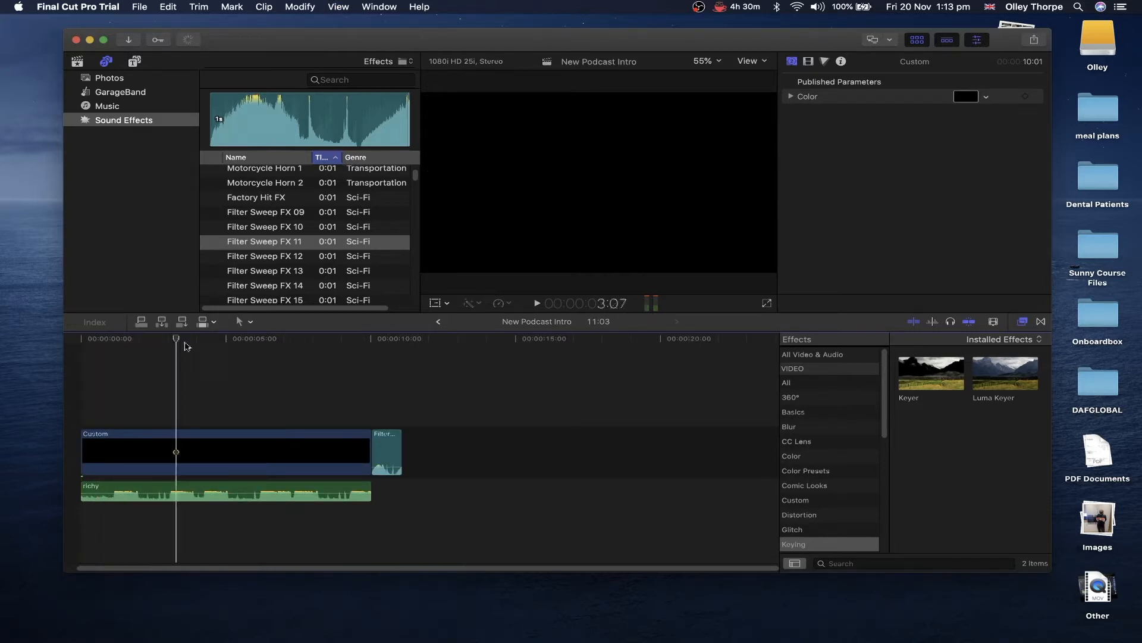
left_click_drag(356, 343, 356, 343)
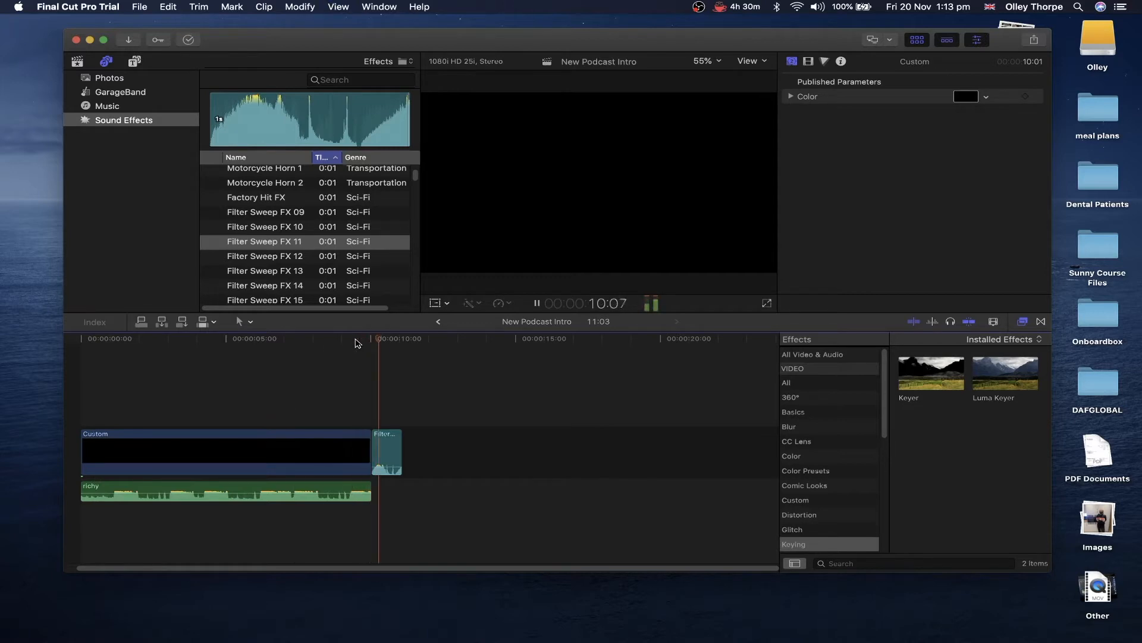
- Try trims on the Custom clip and richy music, then play to find the 8:08 cut point
left_click(82, 414)
key("Right")
key("Right")
key("Right")
key("Right")
key("Right")
key("Right")
key("Right")
key("Right")
key("Right")
key("Right")
key("Right")
key("Right")
key("Right")
key("Right")
key("Right")
key("Right")
key("Right")
key("Right")
key("Right")
key("Right")
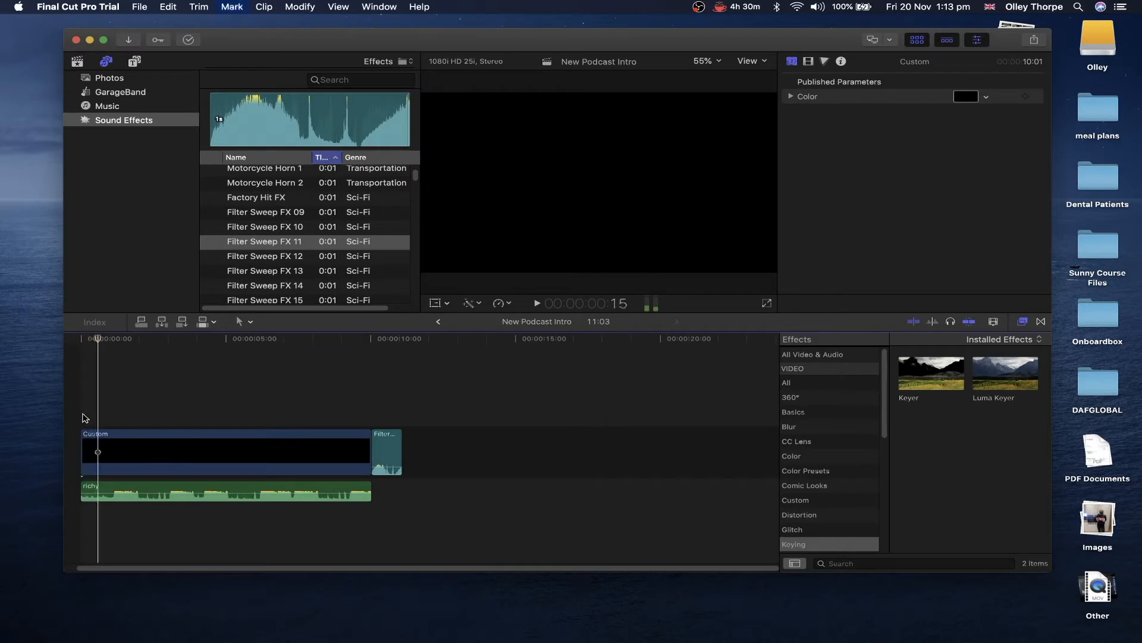
key("Right")
key("Right")
key("Right")
left_click_drag(82, 452, 113, 453)
left_click(129, 490)
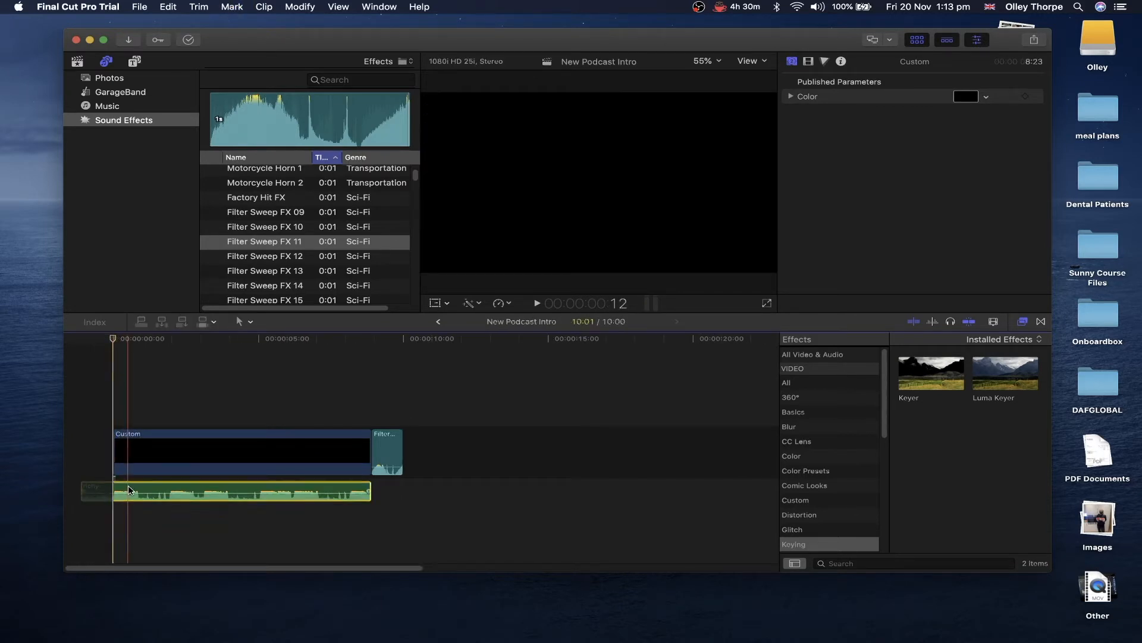
key("super+z")
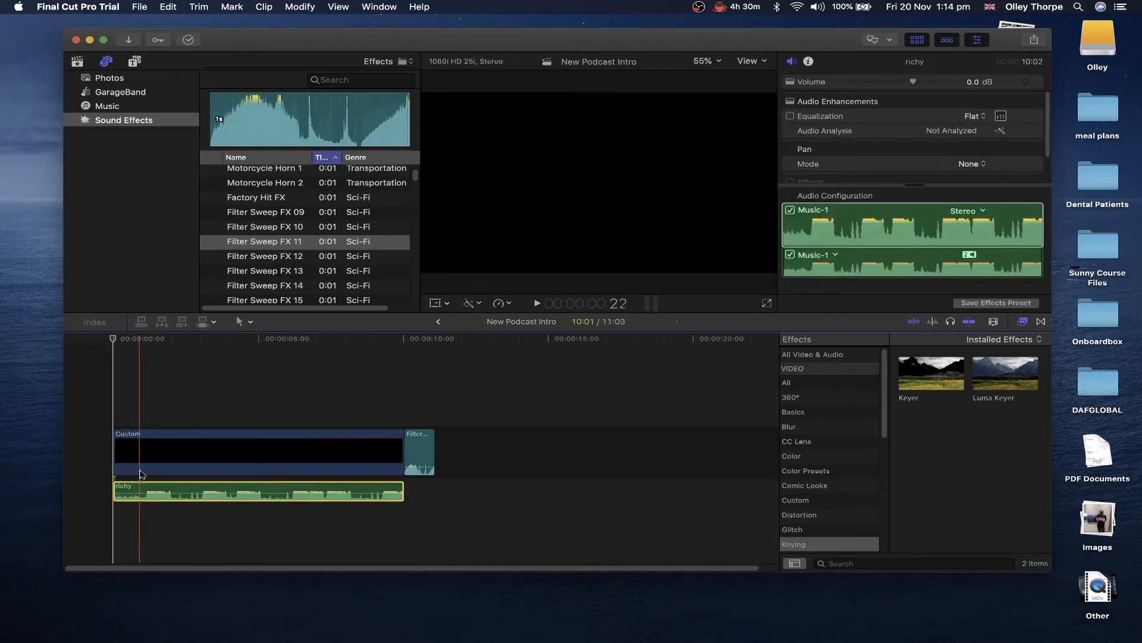
left_click_drag(115, 491, 149, 479)
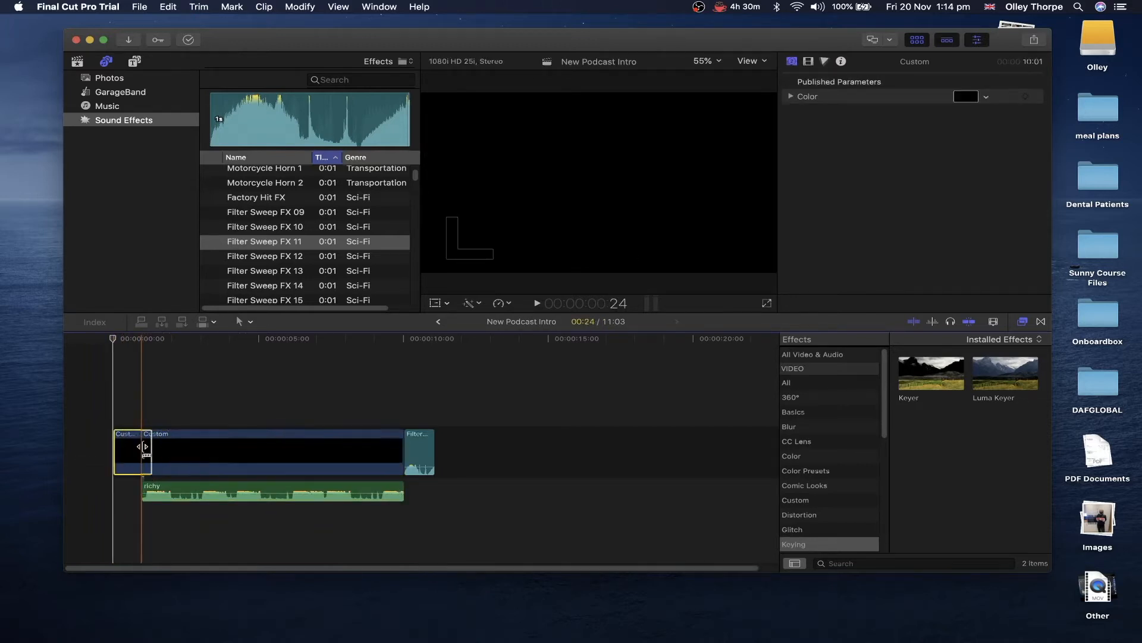
left_click(142, 449)
key("space")
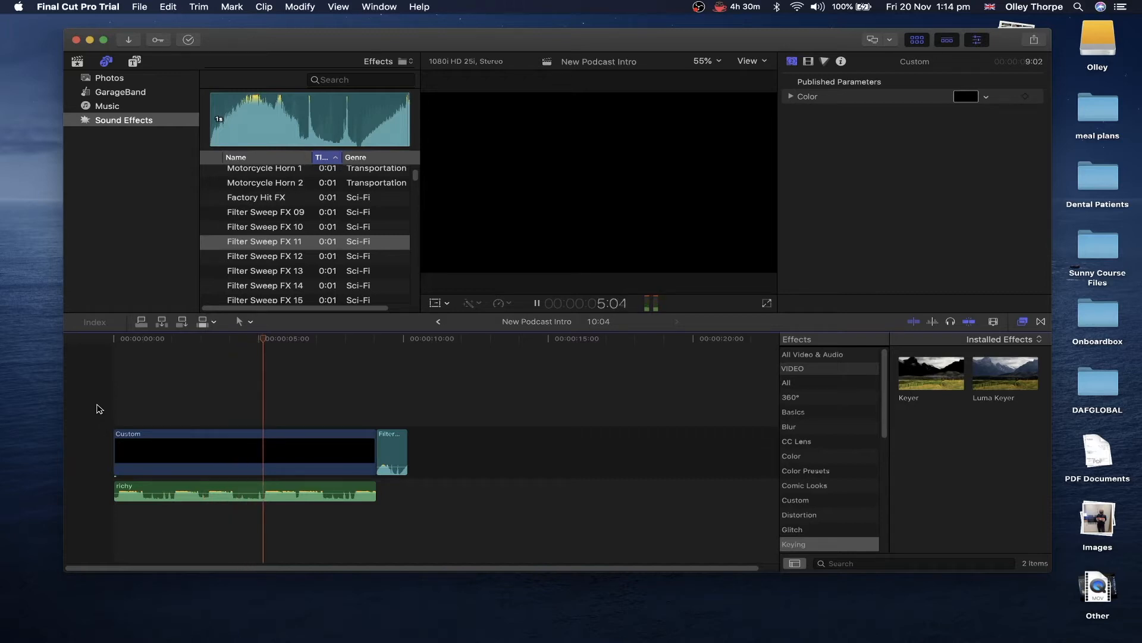
- Blade the richy music and Custom clip at 8:08 and delete both pieces after it
left_click(354, 490)
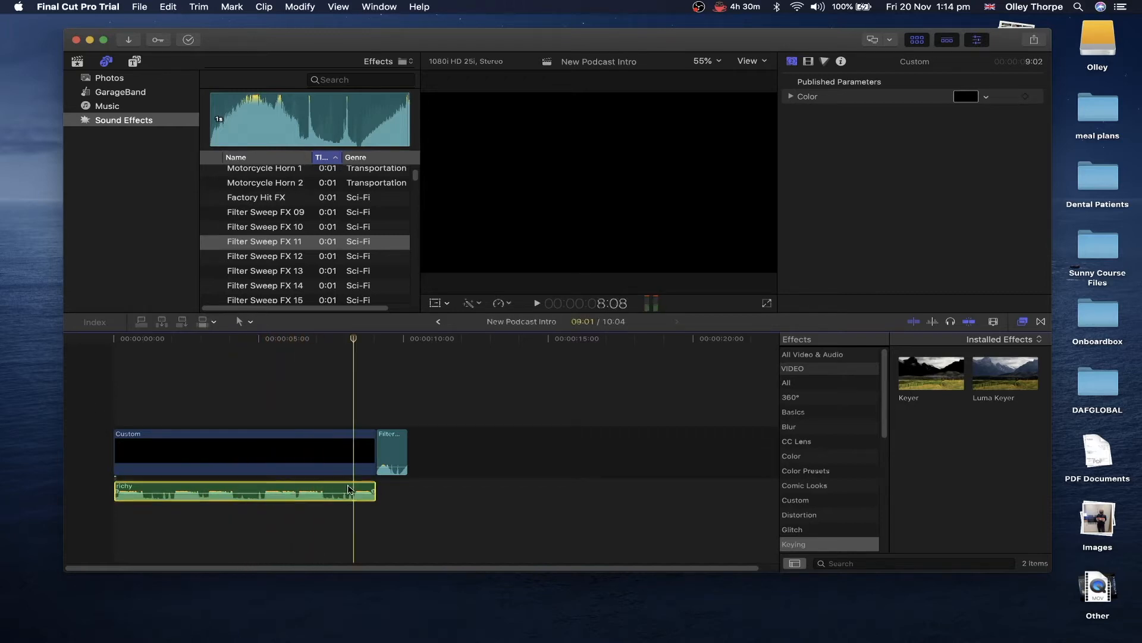
key("super+b")
left_click(360, 491)
key("Delete")
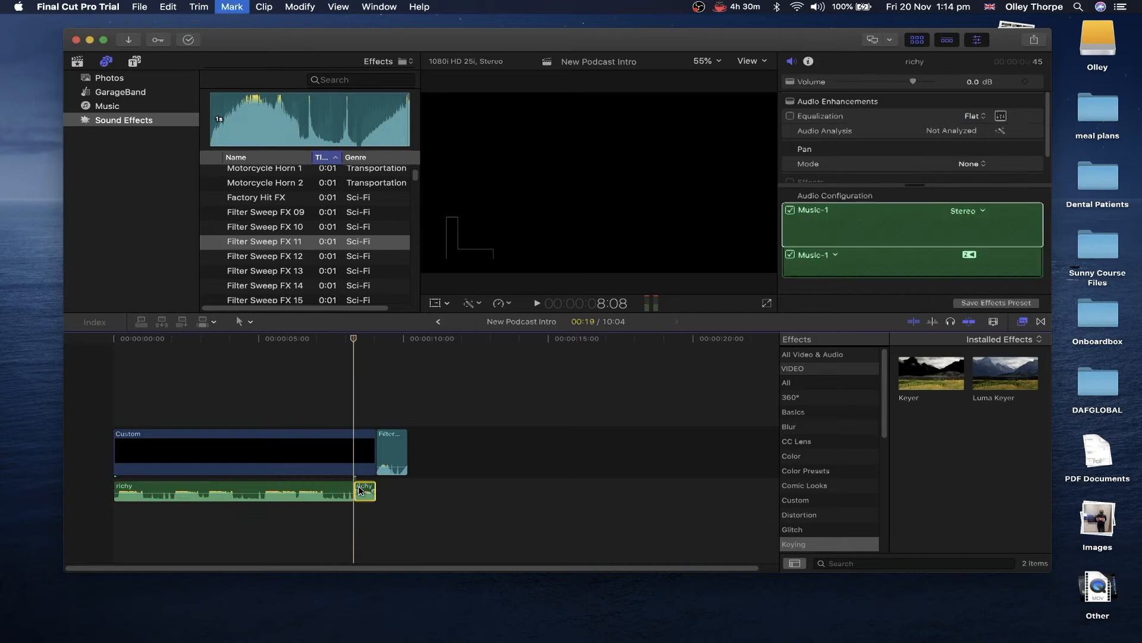
left_click(351, 459)
key("super+b")
left_click(365, 453)
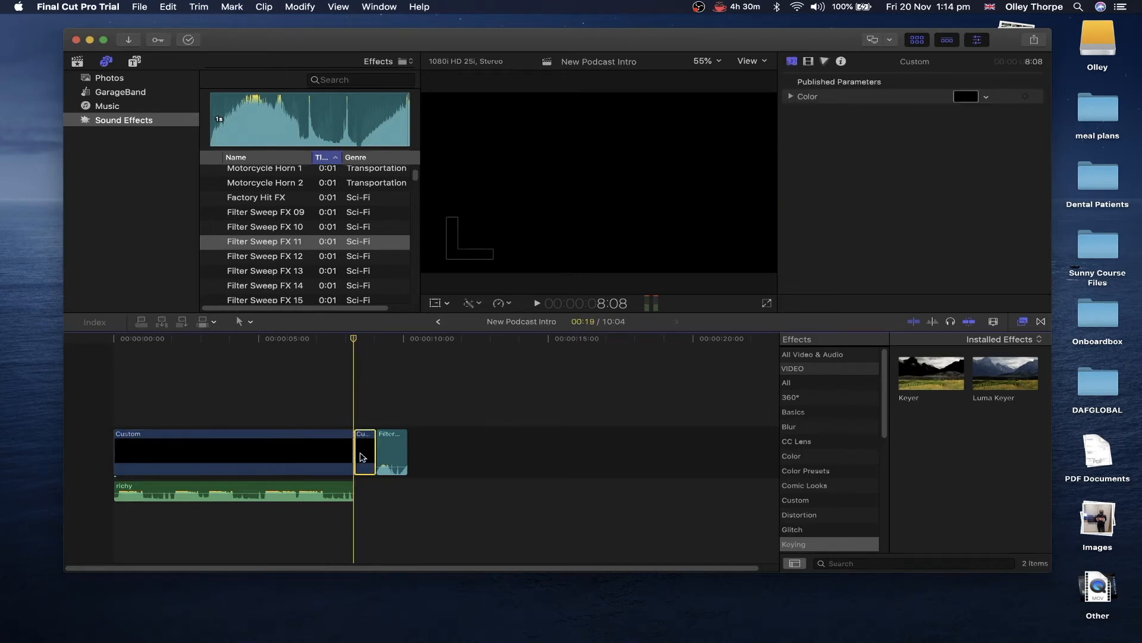
key("Delete")
- Replay the intro from the start and bring up the Titles and Generators library
left_click(109, 376)
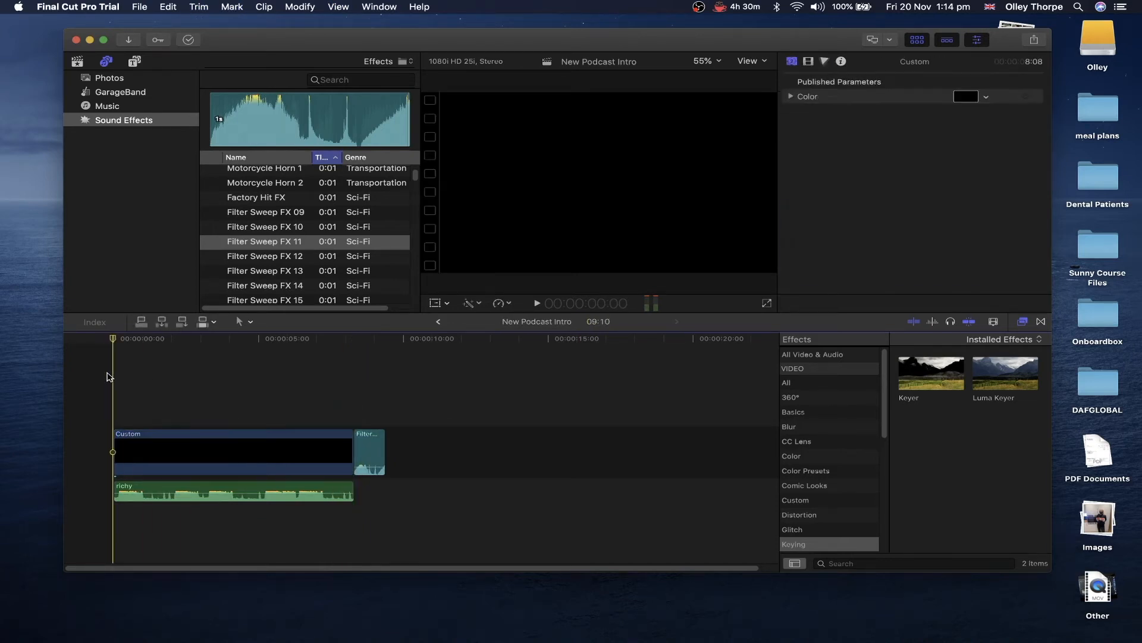
key("space")
left_click(134, 62)
- Add a Custom title above the Custom clip and stretch it to span that clip
left_click(132, 78)
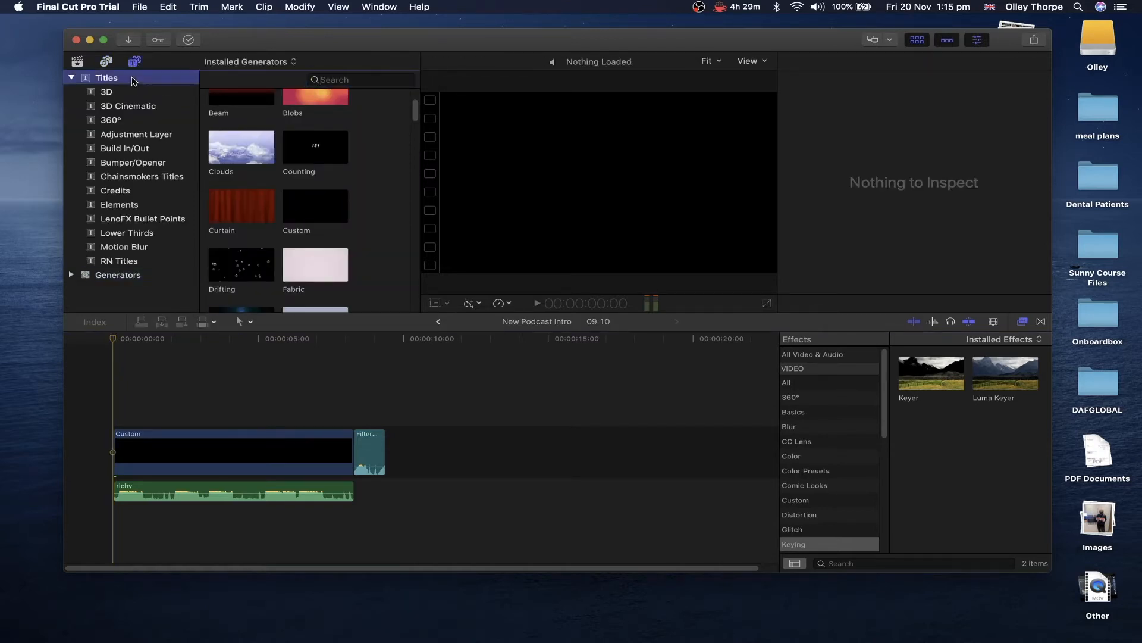
left_click(328, 81)
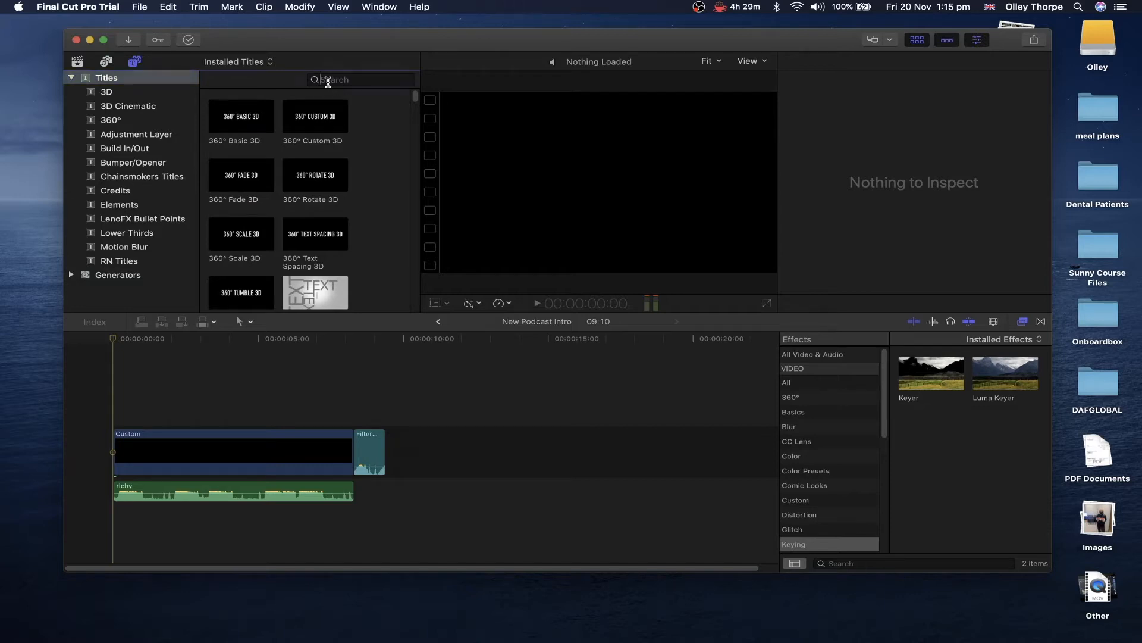
type("custom")
key("Return")
left_click_drag(300, 125, 188, 393)
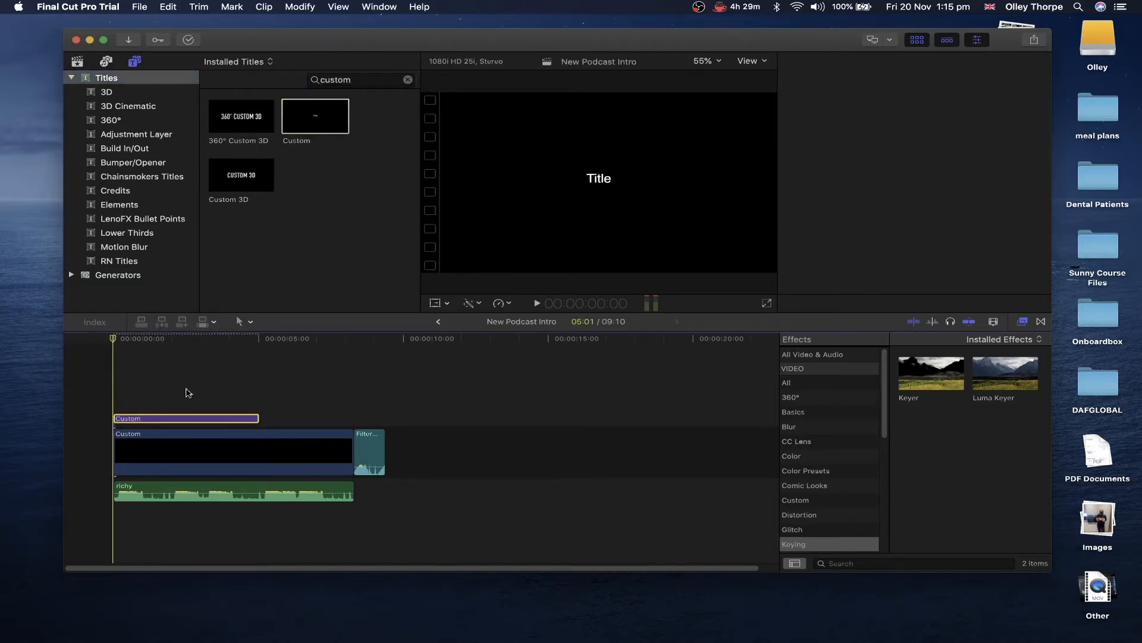
left_click_drag(254, 421, 347, 428)
- Style the title in PT Sans Narrow at size 117 and start it 12 frames later
left_click(244, 421)
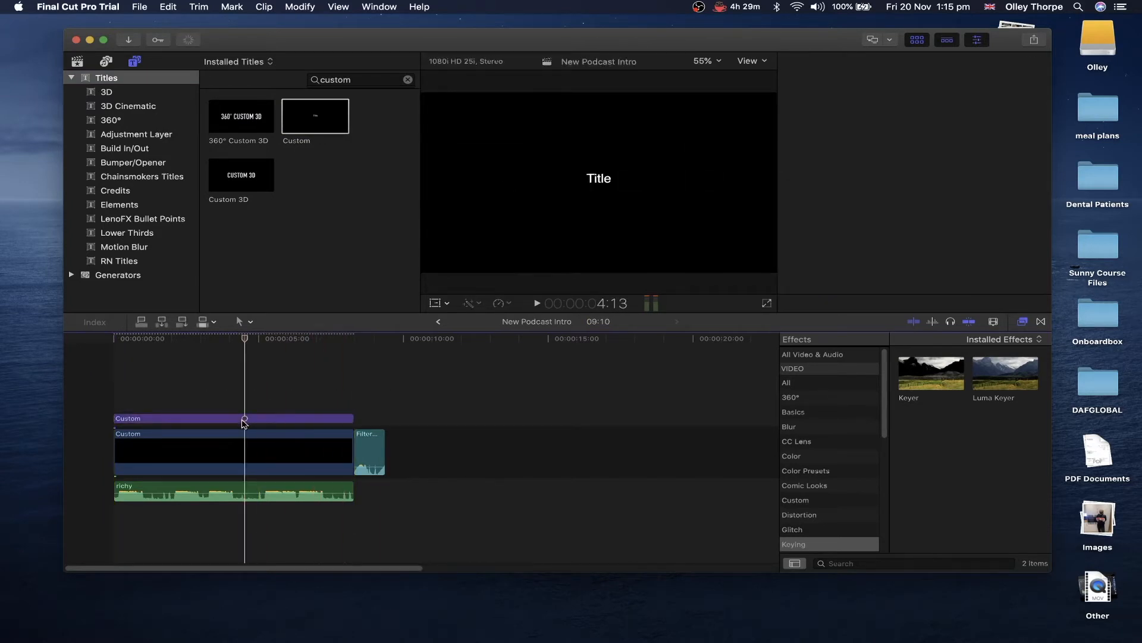
left_click(886, 125)
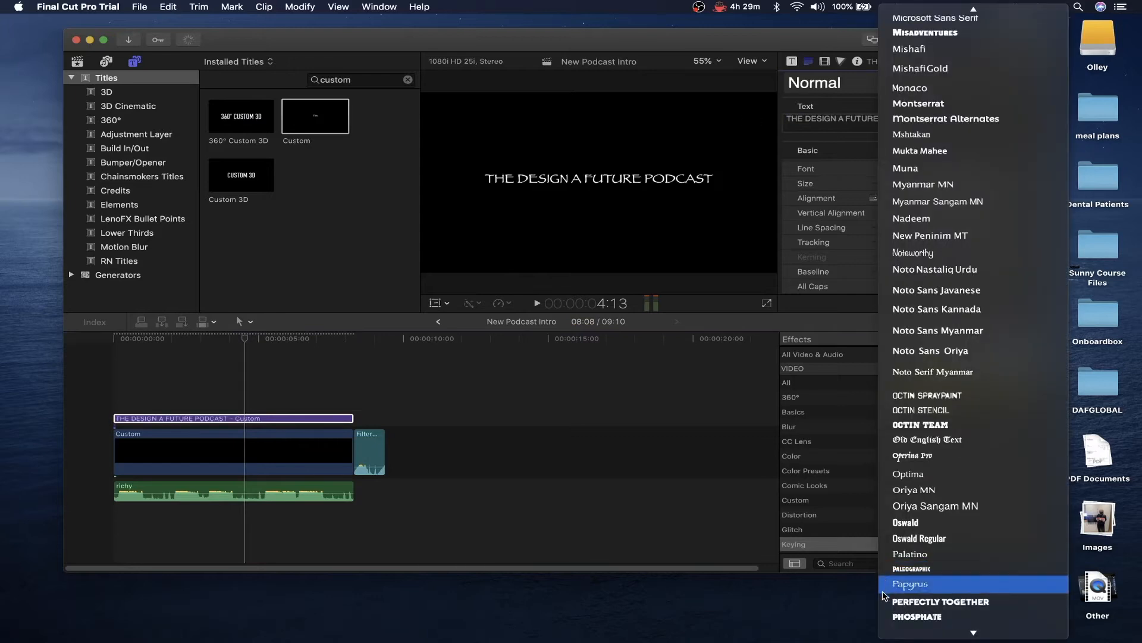
scroll(885, 595, "down", 4)
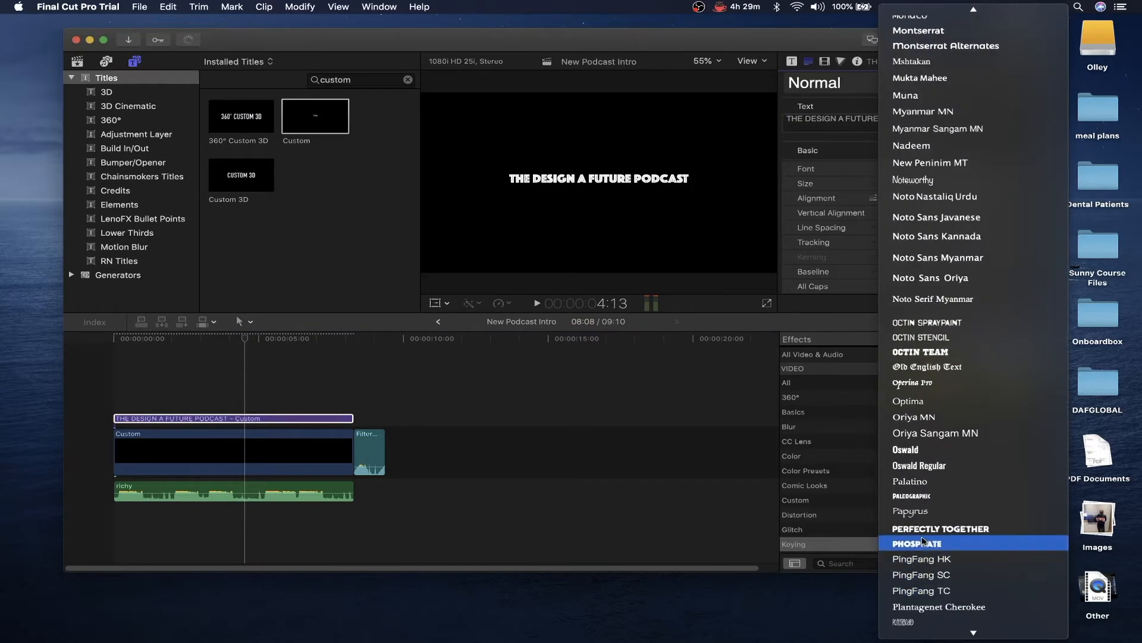
scroll(926, 533, "down", 5)
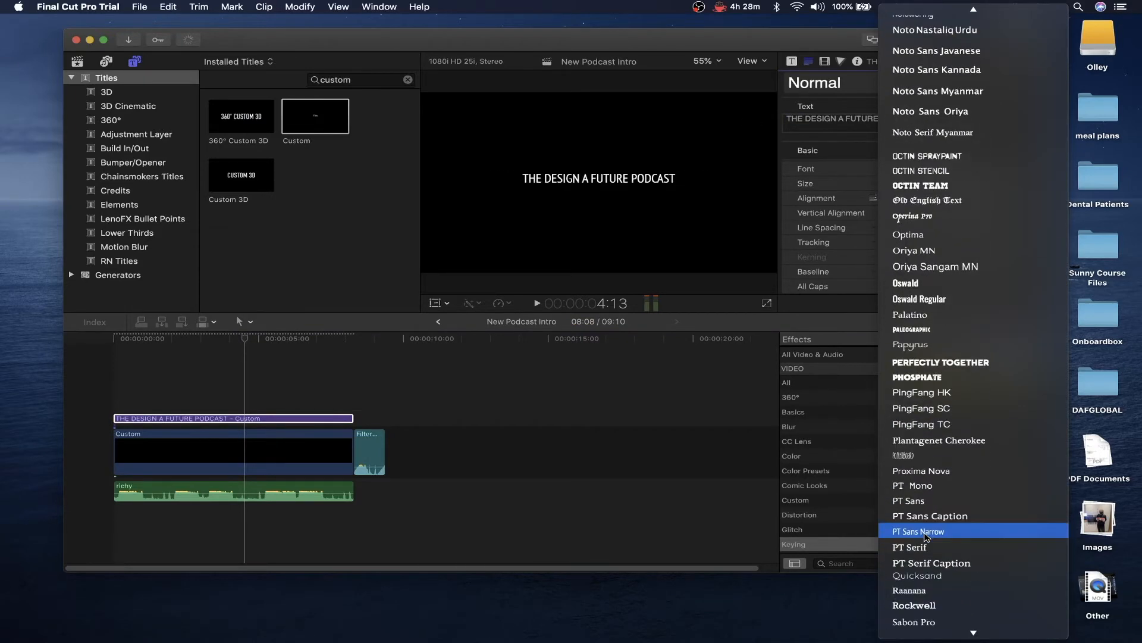
left_click(927, 531)
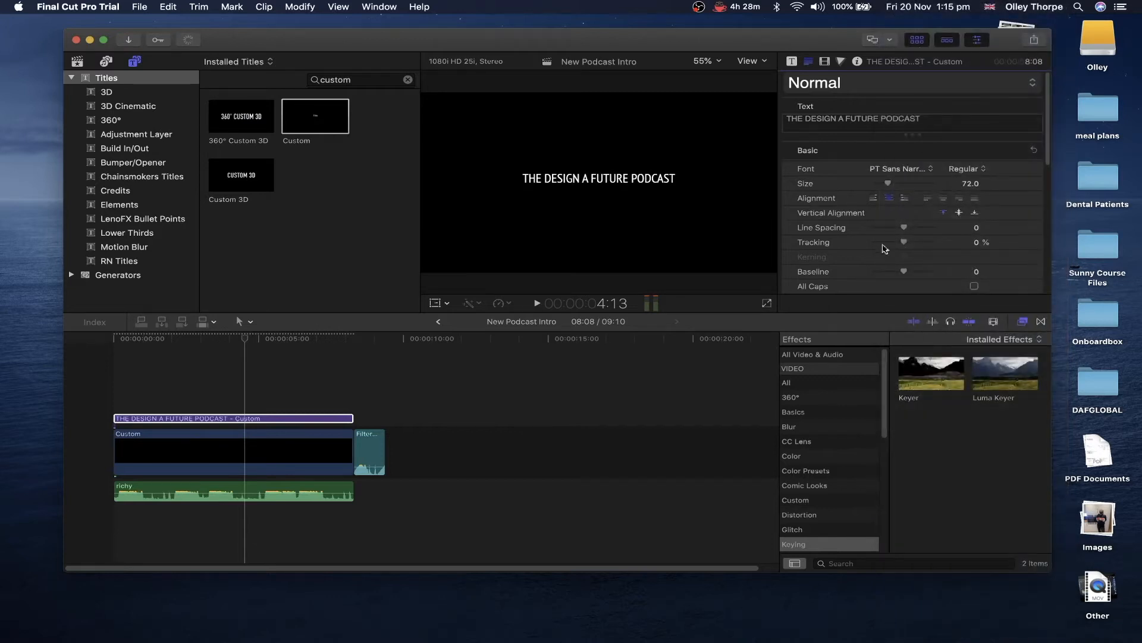
left_click_drag(893, 186, 897, 187)
left_click(255, 417)
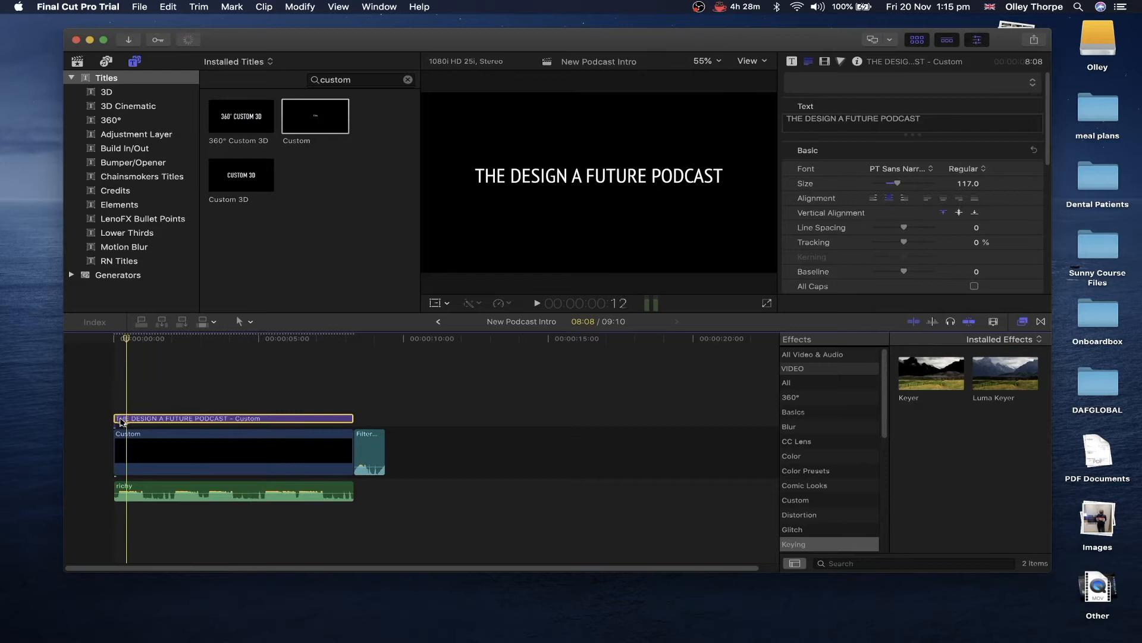
left_click_drag(119, 418, 133, 418)
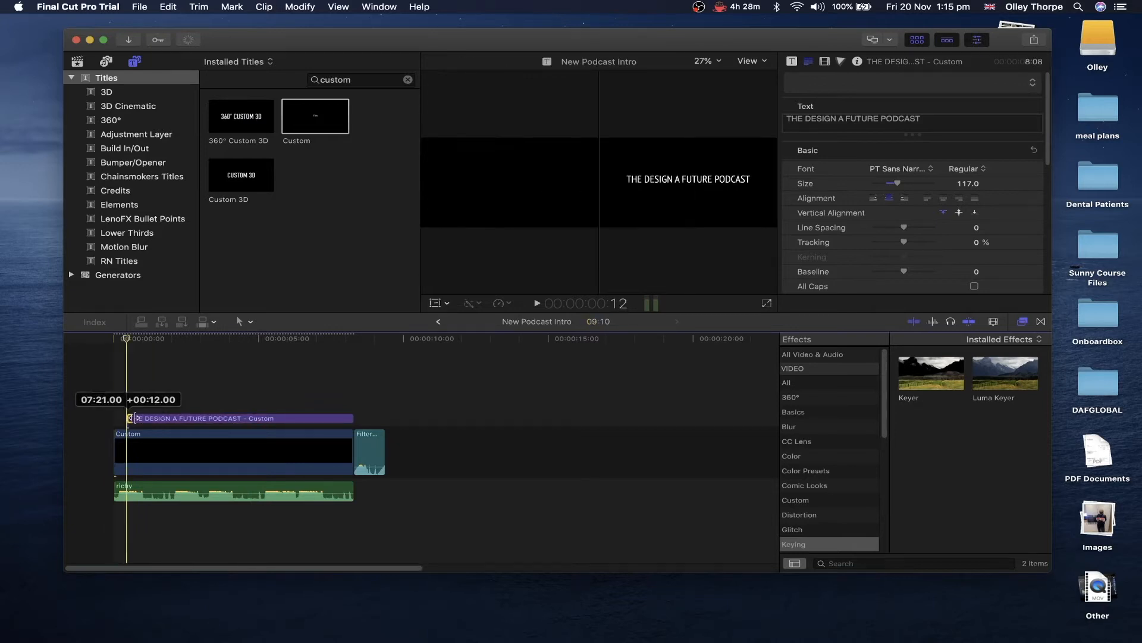
- Play the intro back, then Option-drag a copy of the title onto the lane above
left_click(103, 414)
key("space")
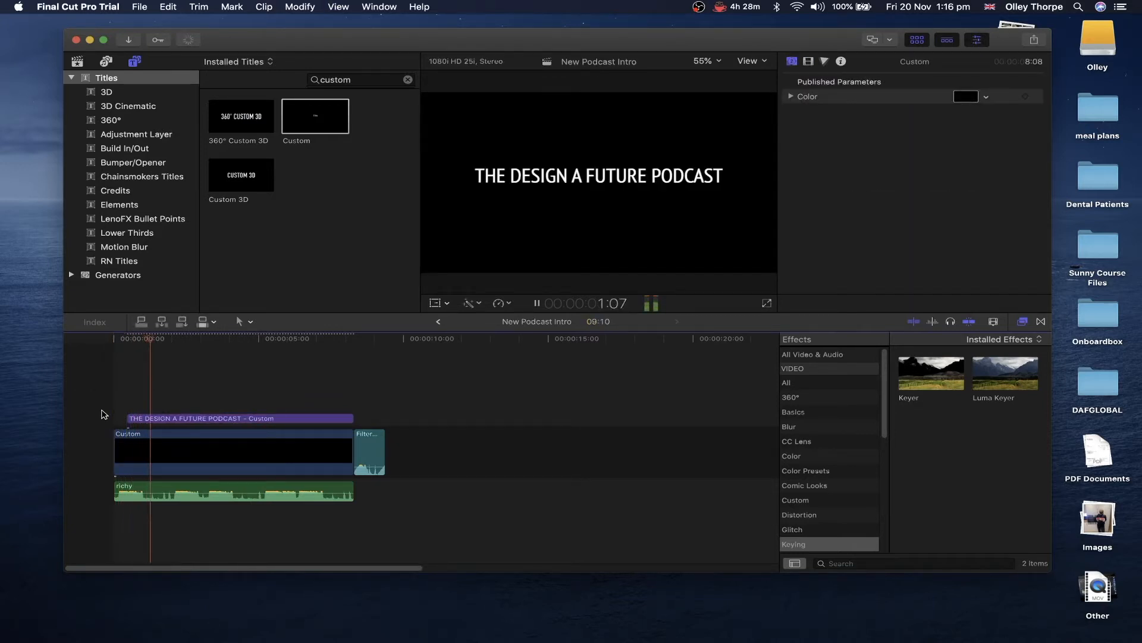
key("space")
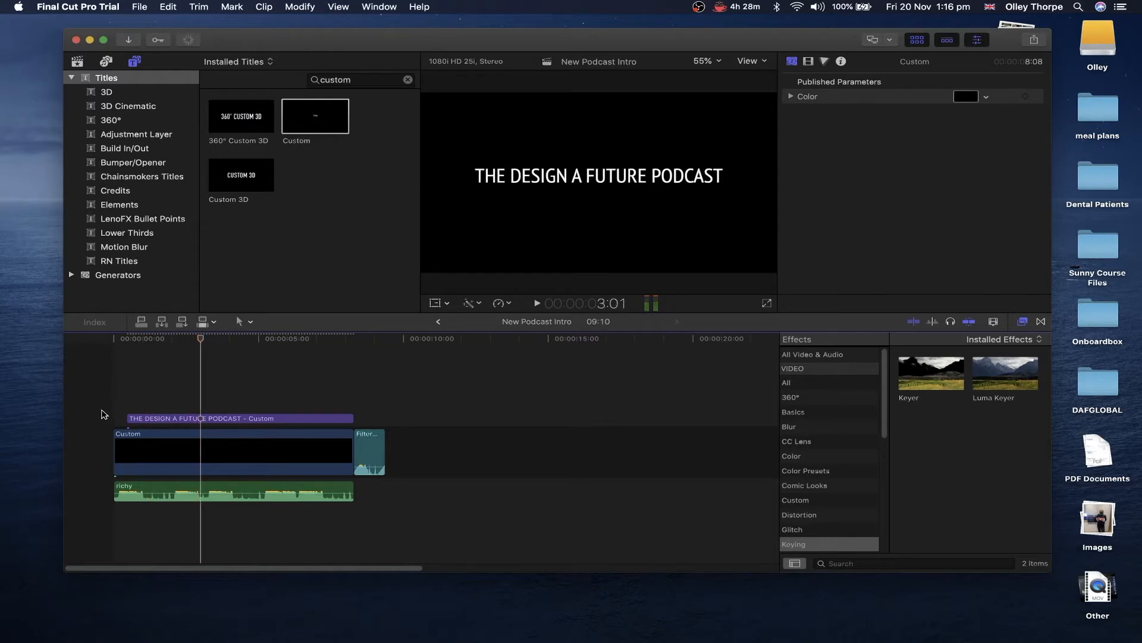
left_click(104, 414)
key("space")
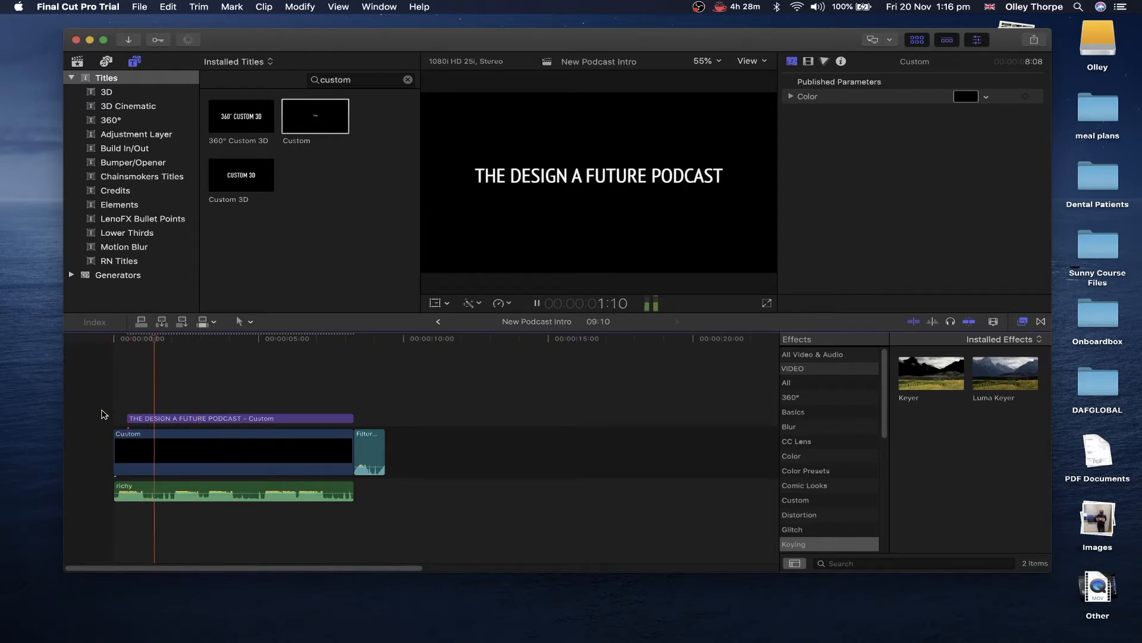
key("space")
left_click(178, 419)
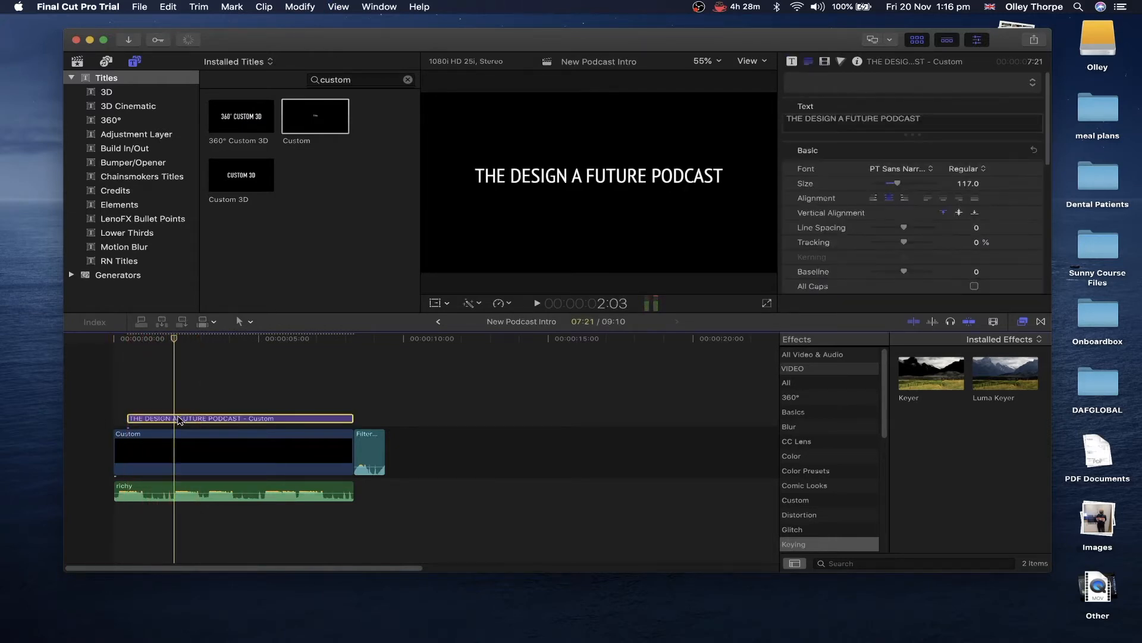
mouse_move(178, 419)
left_mouse_down()
mouse_move(179, 408)
mouse_move(131, 404)
mouse_move(176, 401)
left_mouse_up()
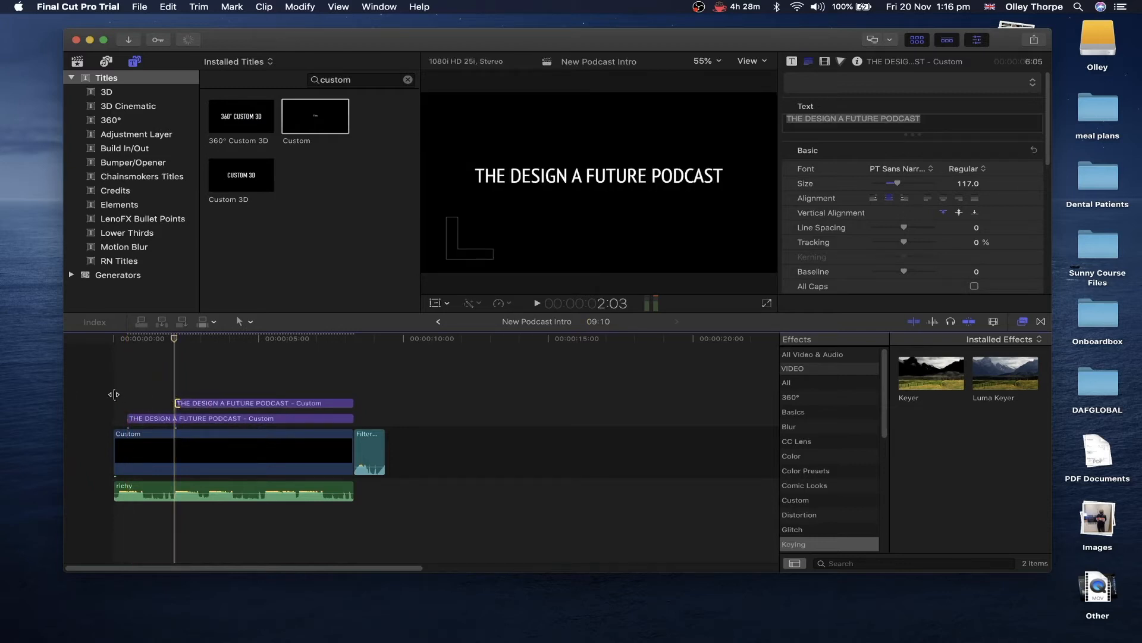
- Replace the copied title's text with a 'Hosted by' line naming the host
left_click(197, 403)
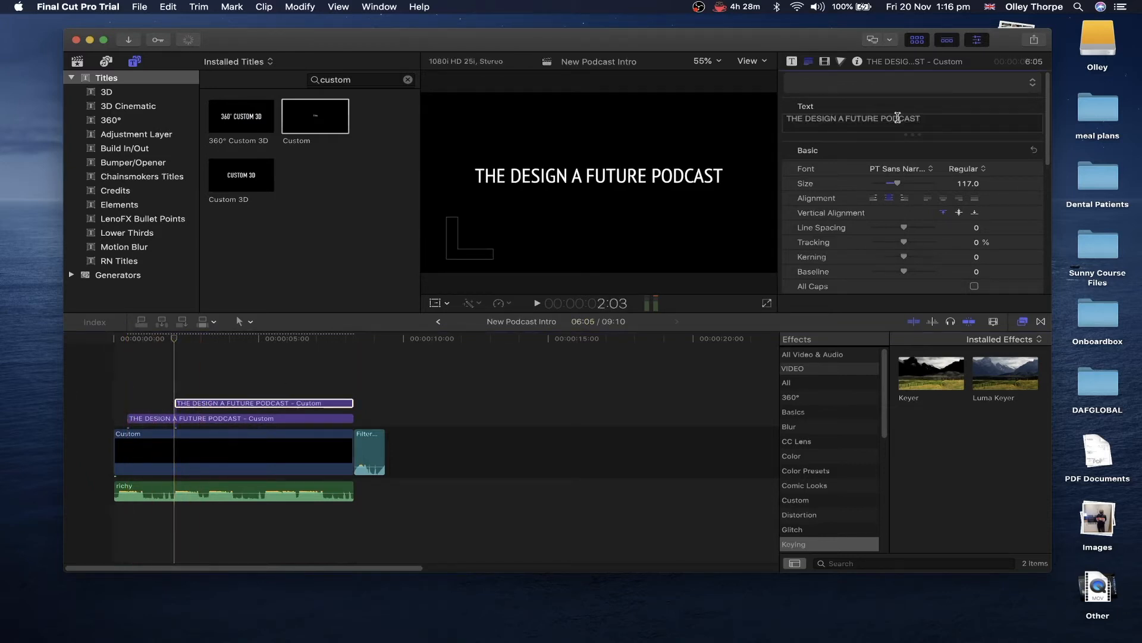
left_click_drag(926, 117, 764, 114)
type("HOSTR")
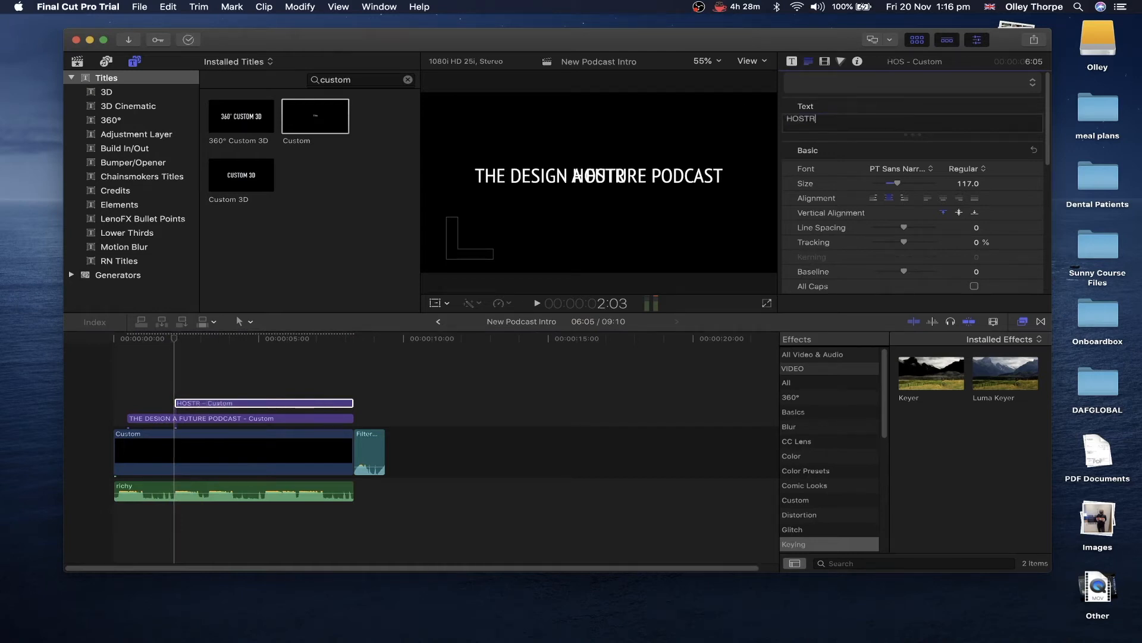
key("BackSpace")
type("ED BY")
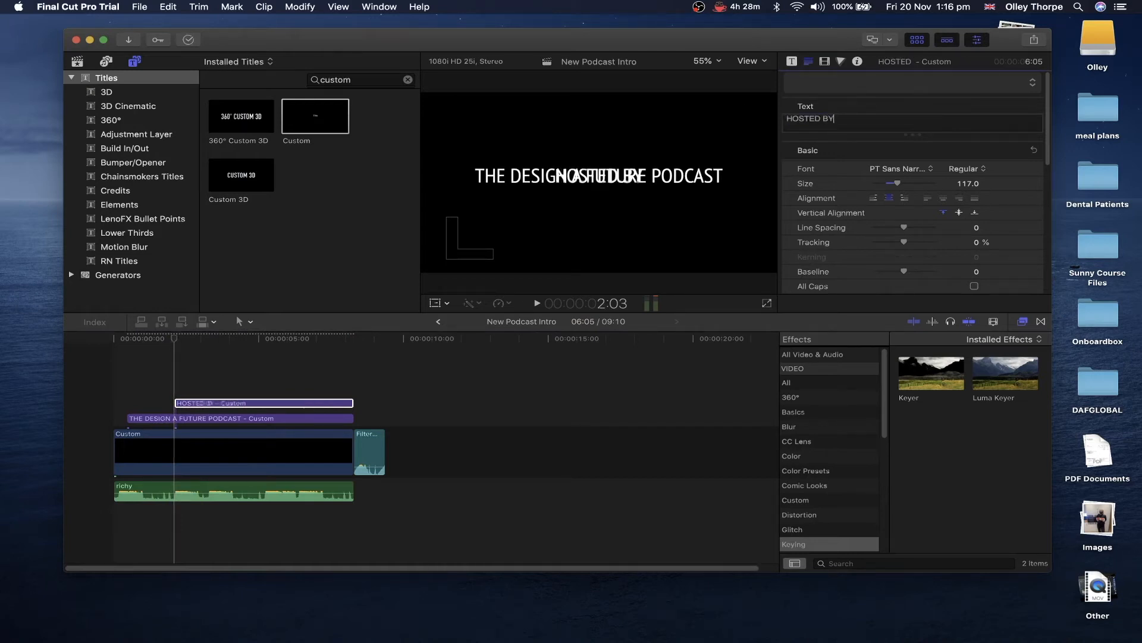
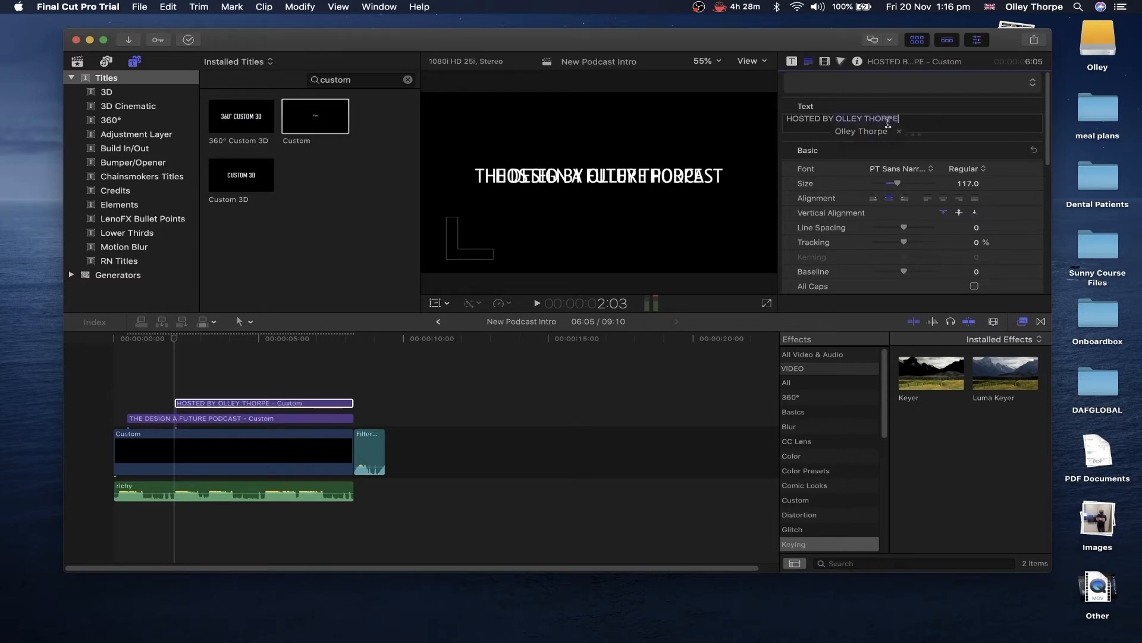
left_click(907, 121)
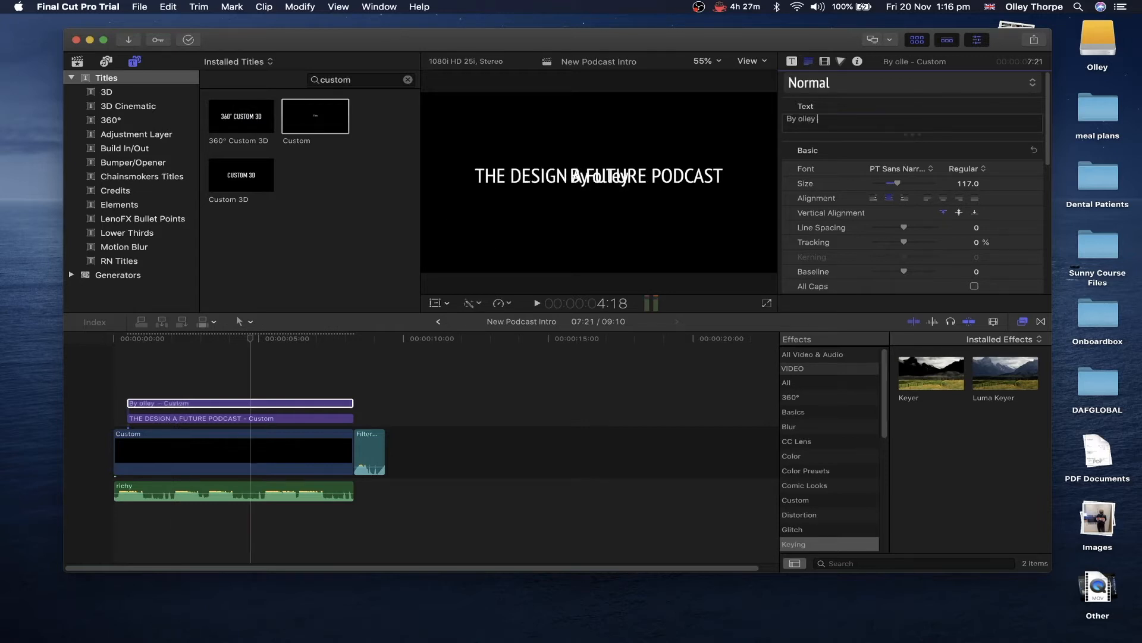
left_click(852, 118)
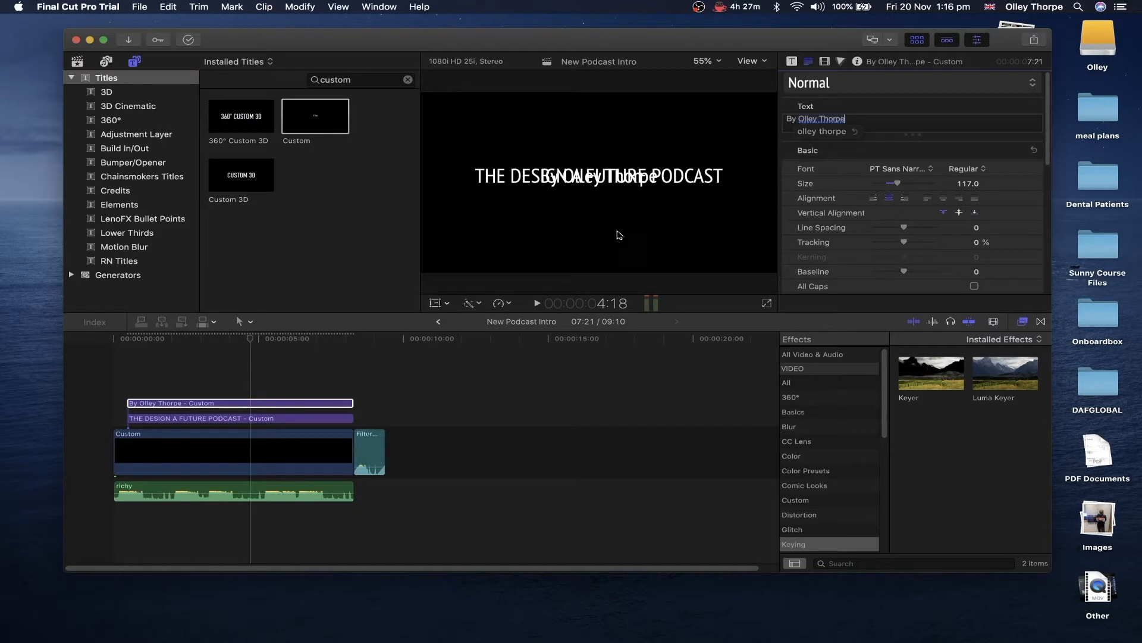
- Move the byline below the main title, trim it to start later, and play both titles
left_click(435, 303)
left_click_drag(599, 186, 601, 221)
left_click_drag(128, 403, 177, 404)
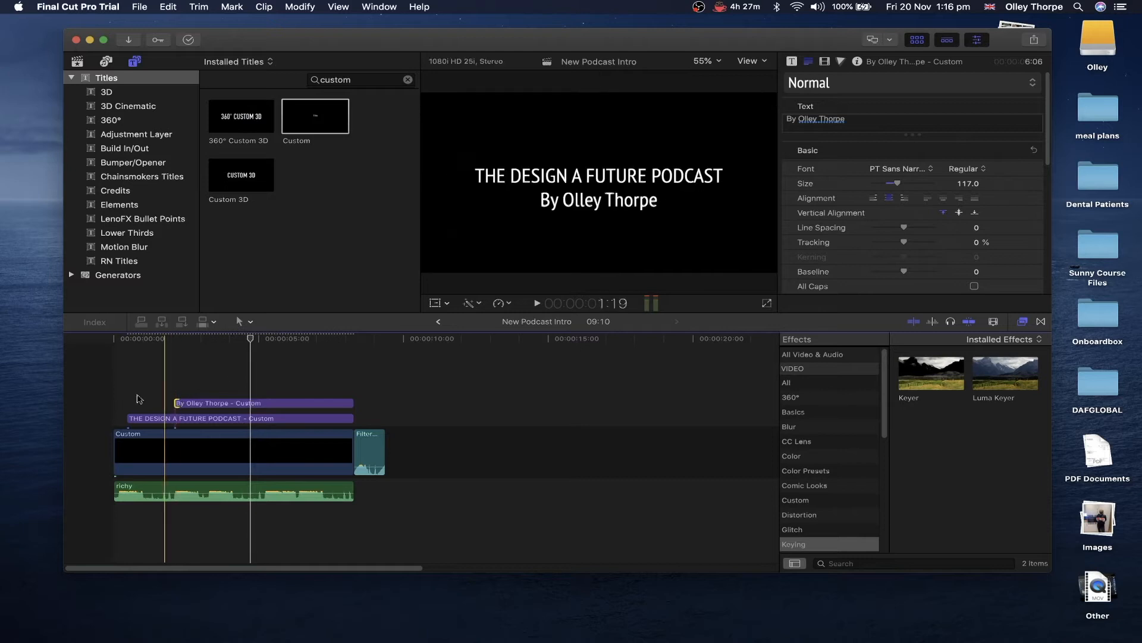
left_click(88, 390)
key("space")
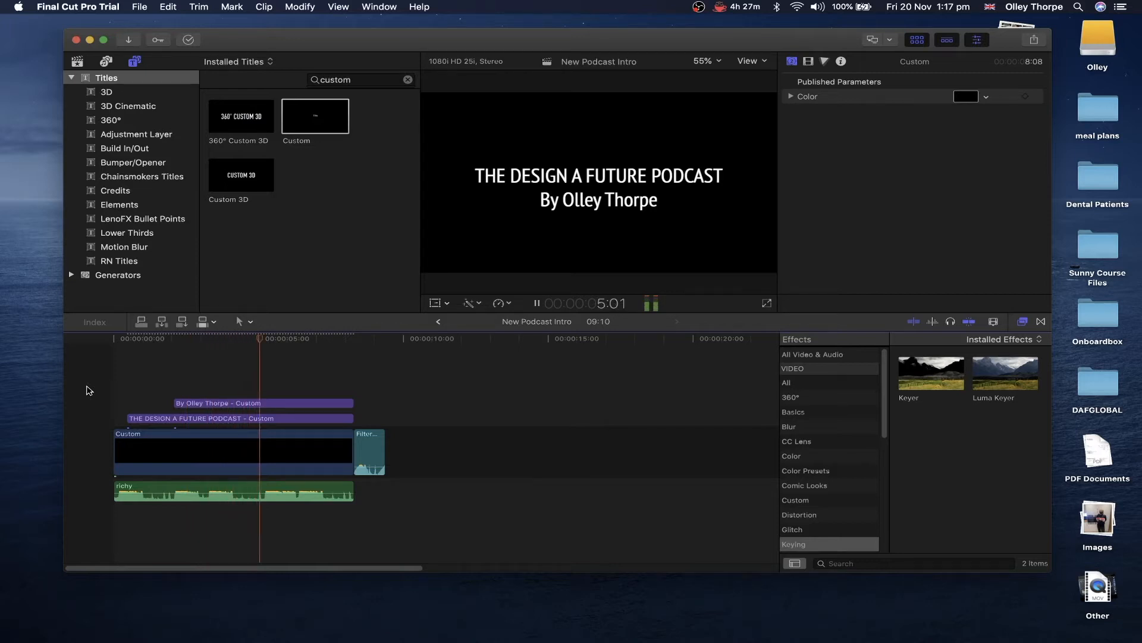
- Pause at 4:04 and blade the black background clip and both title clips there
left_click(88, 391)
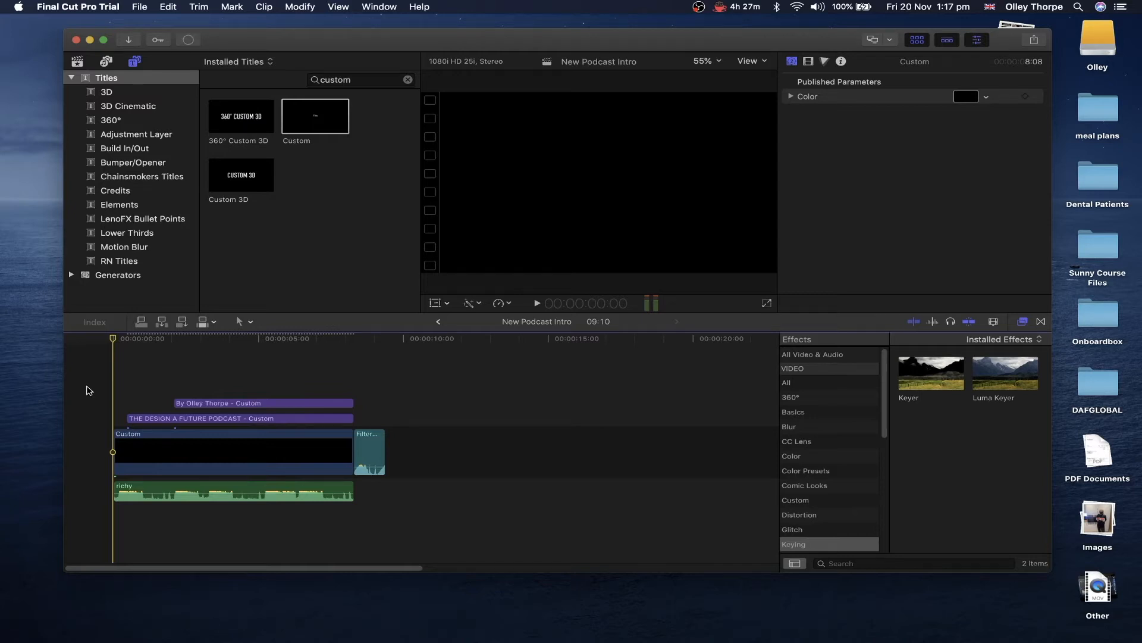
key("space")
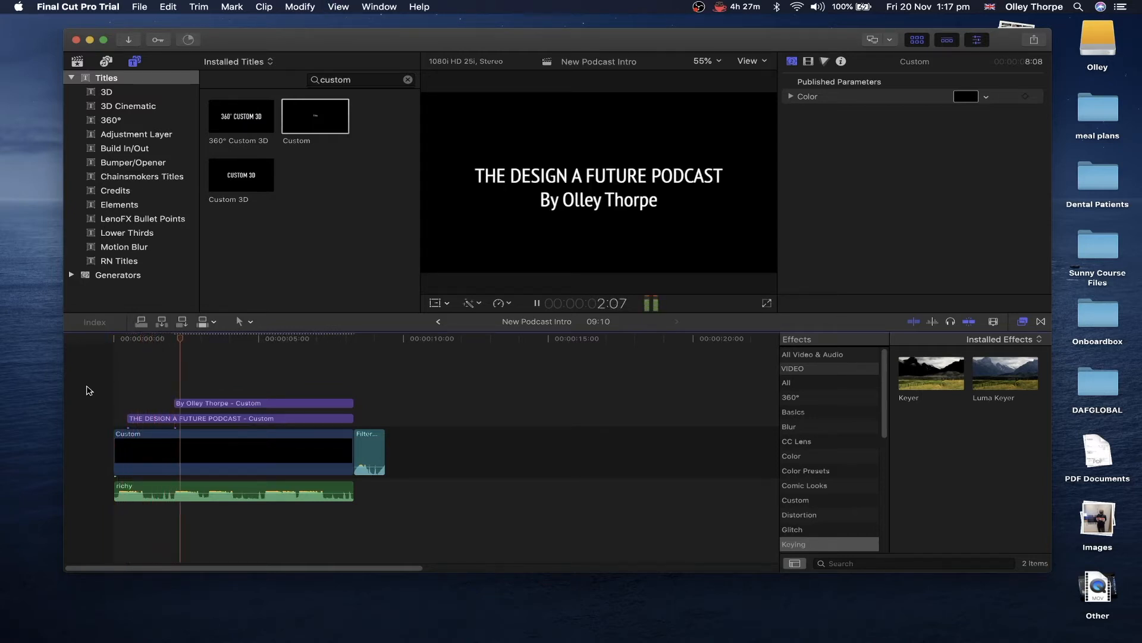
key("space")
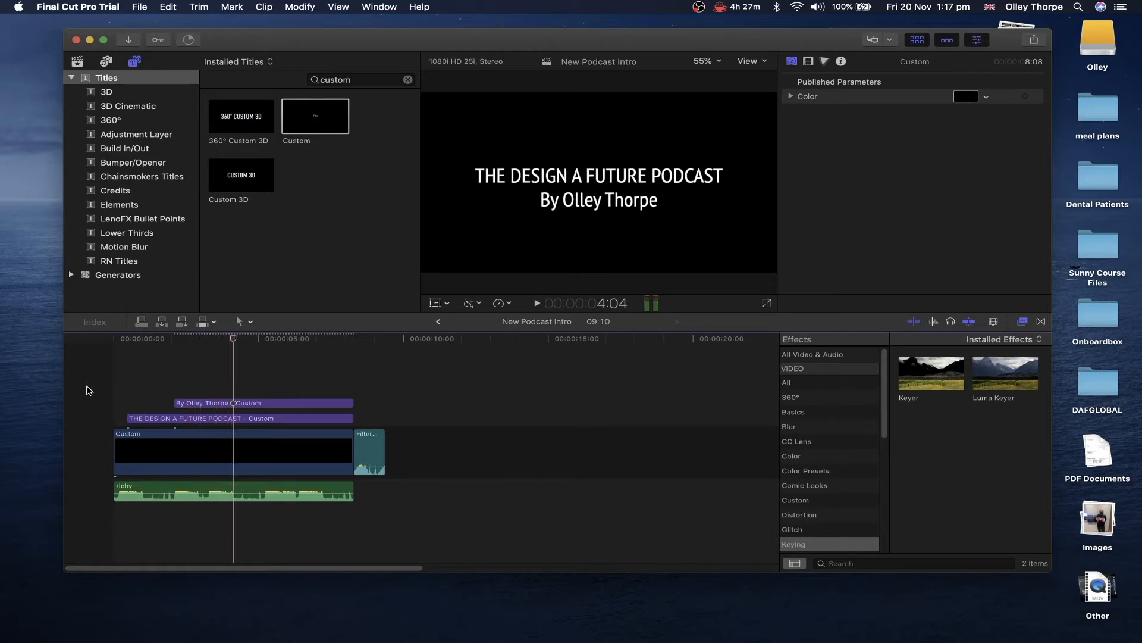
left_click(239, 460)
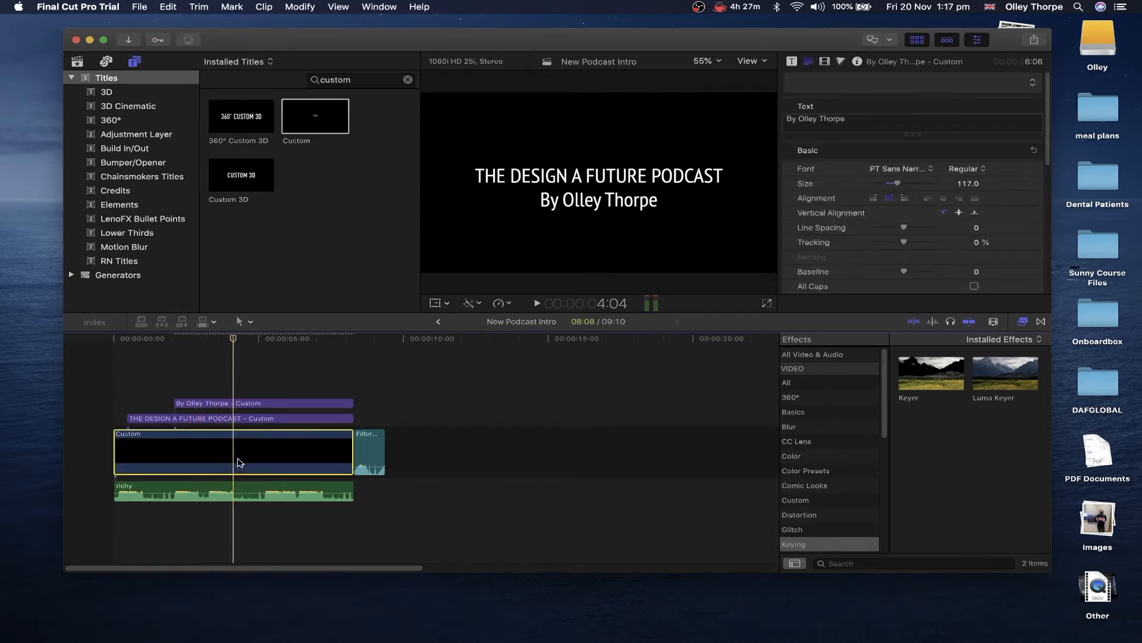
left_click(236, 403, "shift")
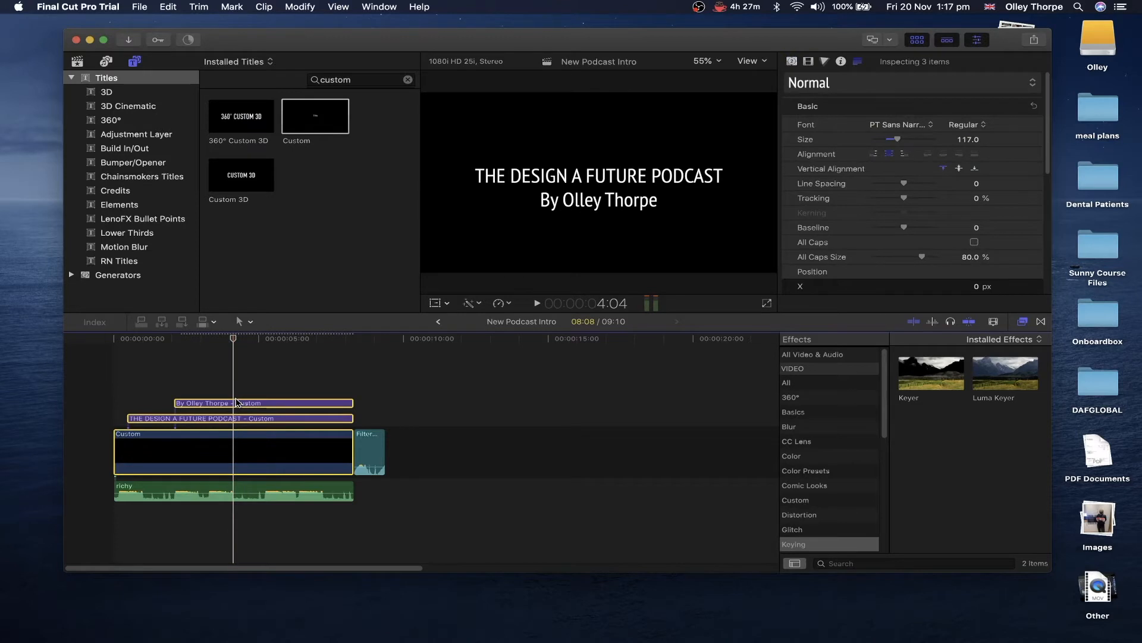
key("super+b")
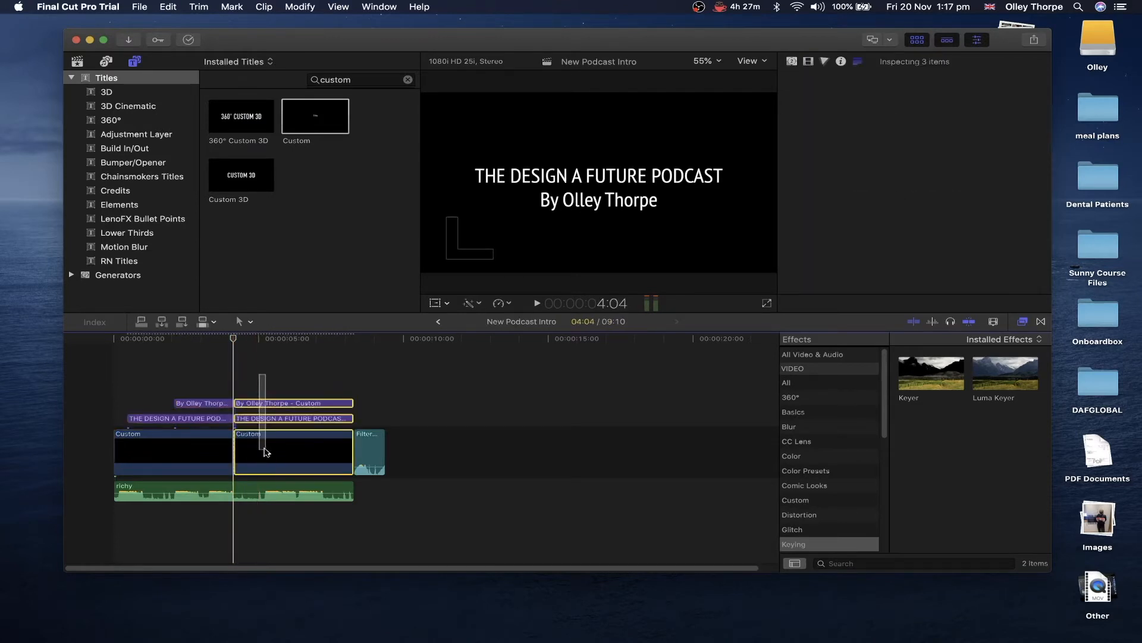
- Delete the clip halves after the 4-second cut and play back the shortened intro
key("Delete")
left_click(93, 392)
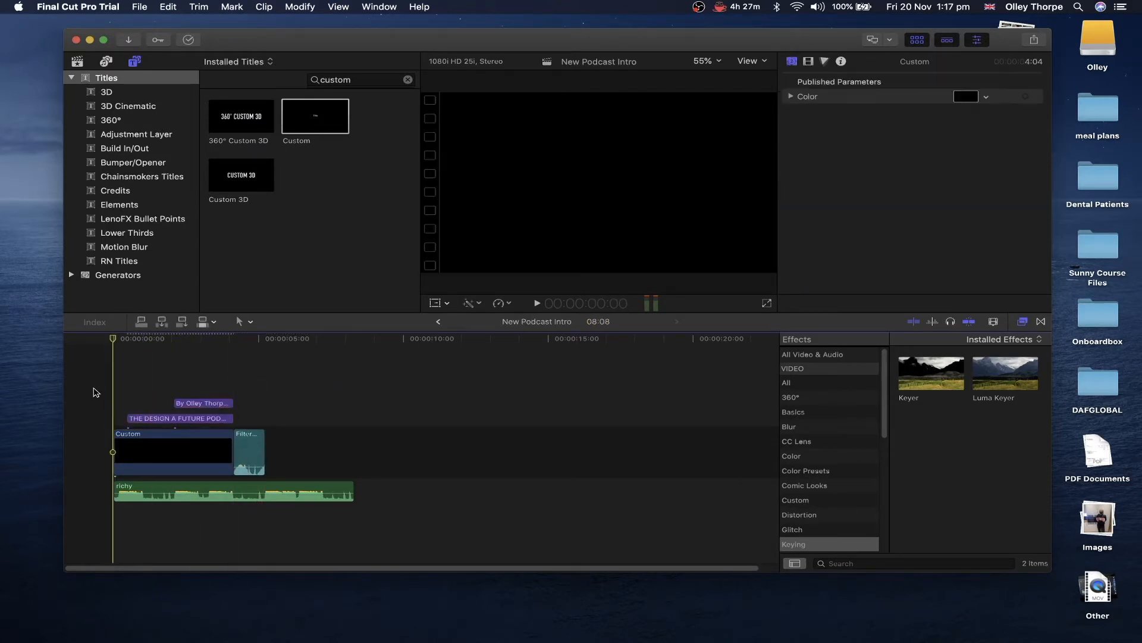
key("space")
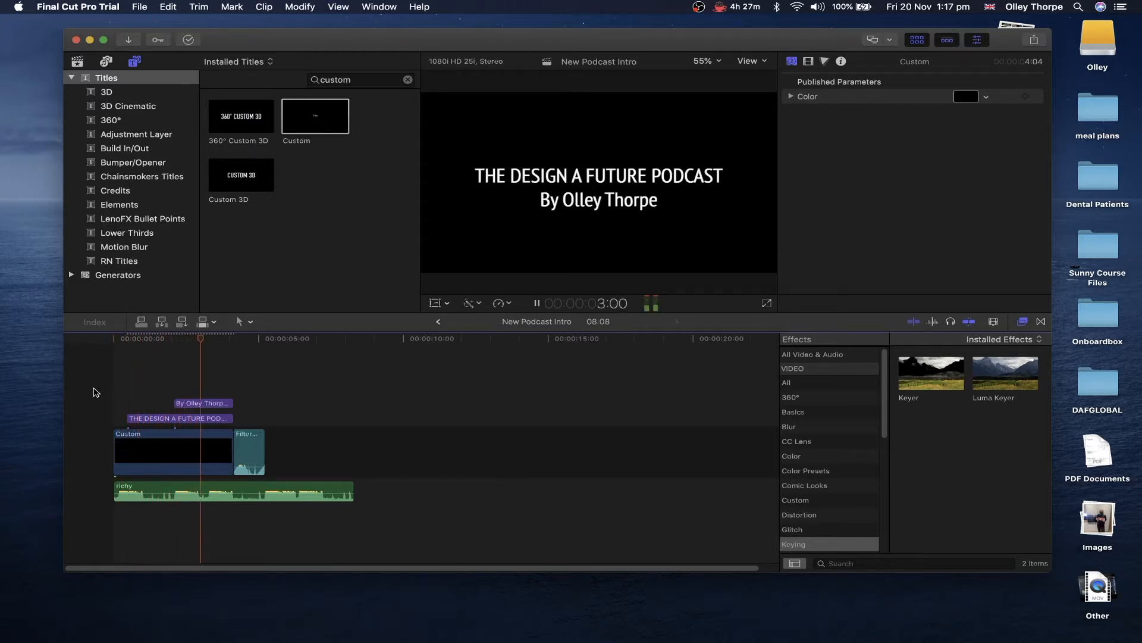
key("space")
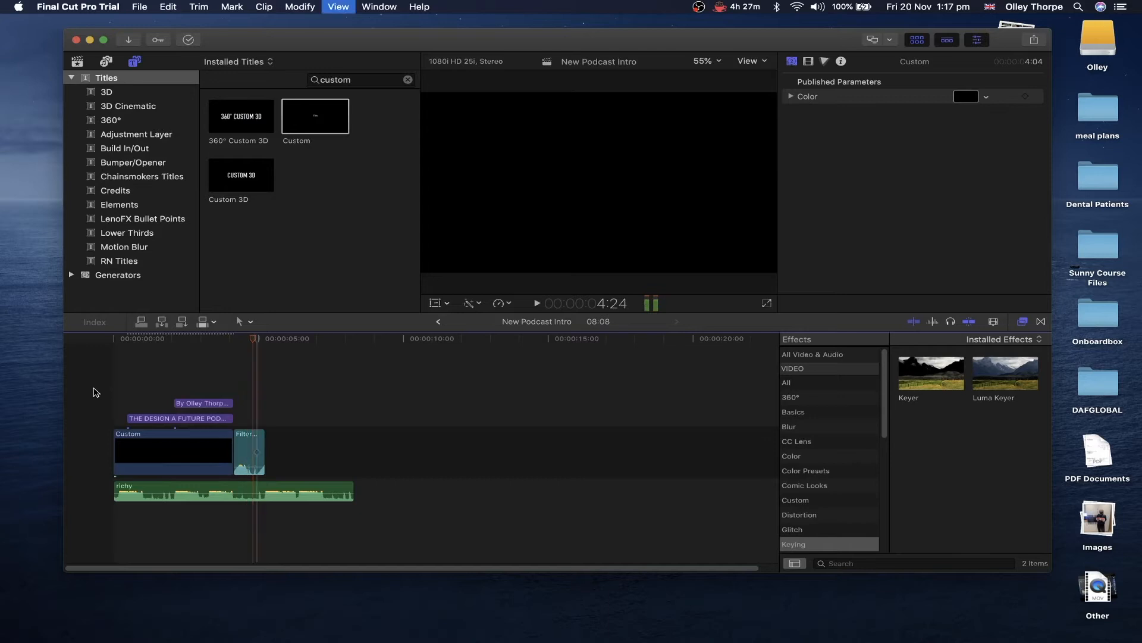
- Cut the richy music where the filter sweep ends, delete the remainder, and replay the intro
left_click(244, 464)
left_click(262, 491)
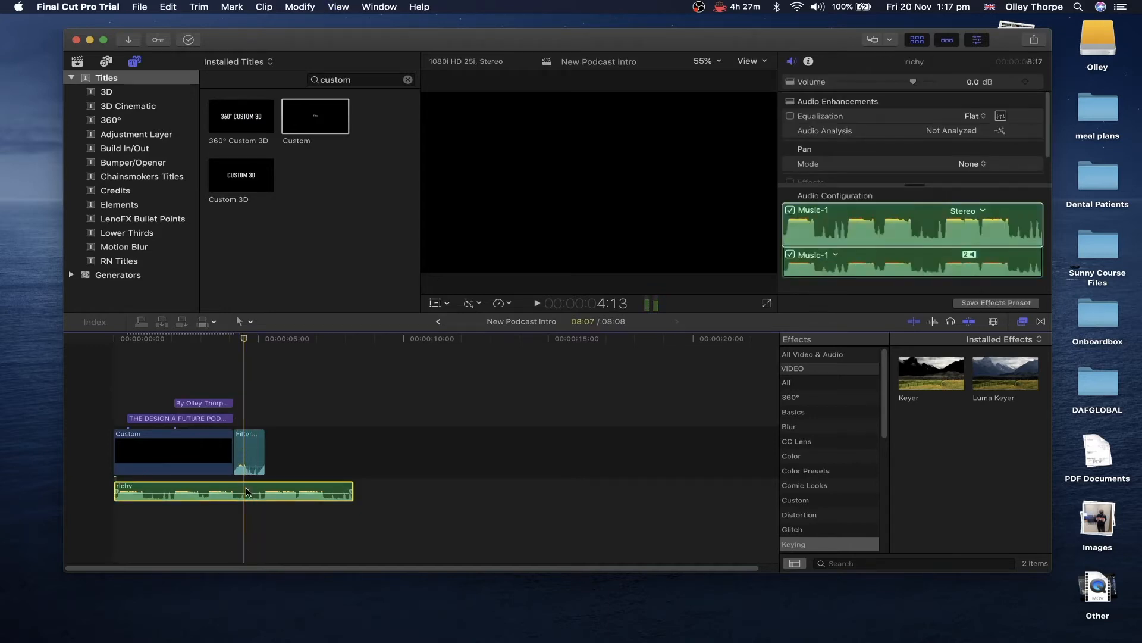
key("super+b")
key("Delete")
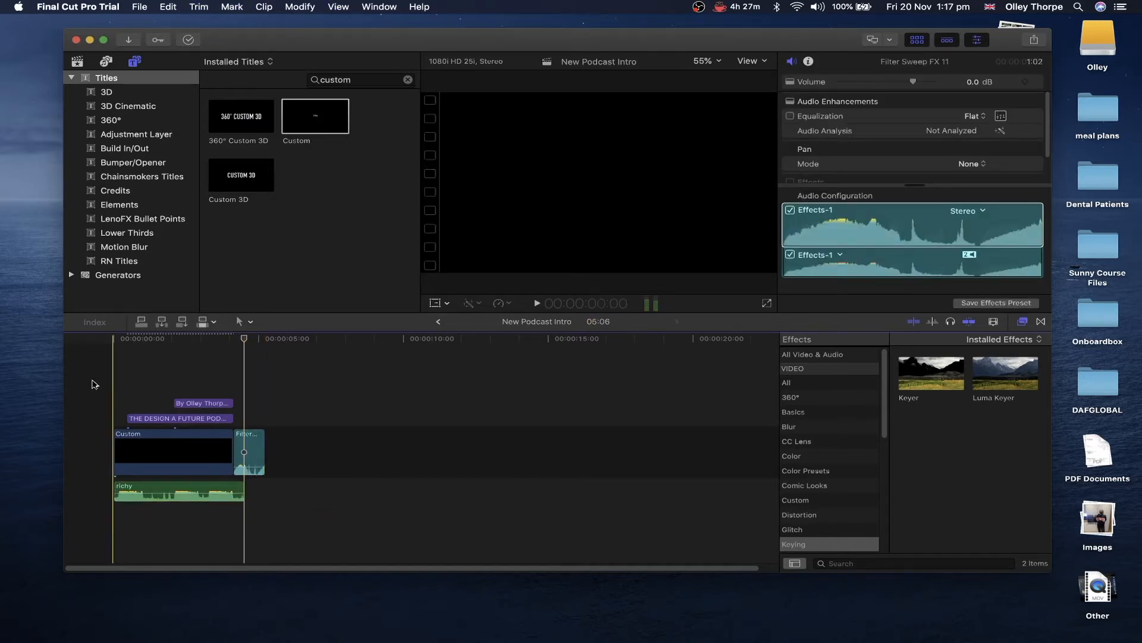
key("Home")
key("space")
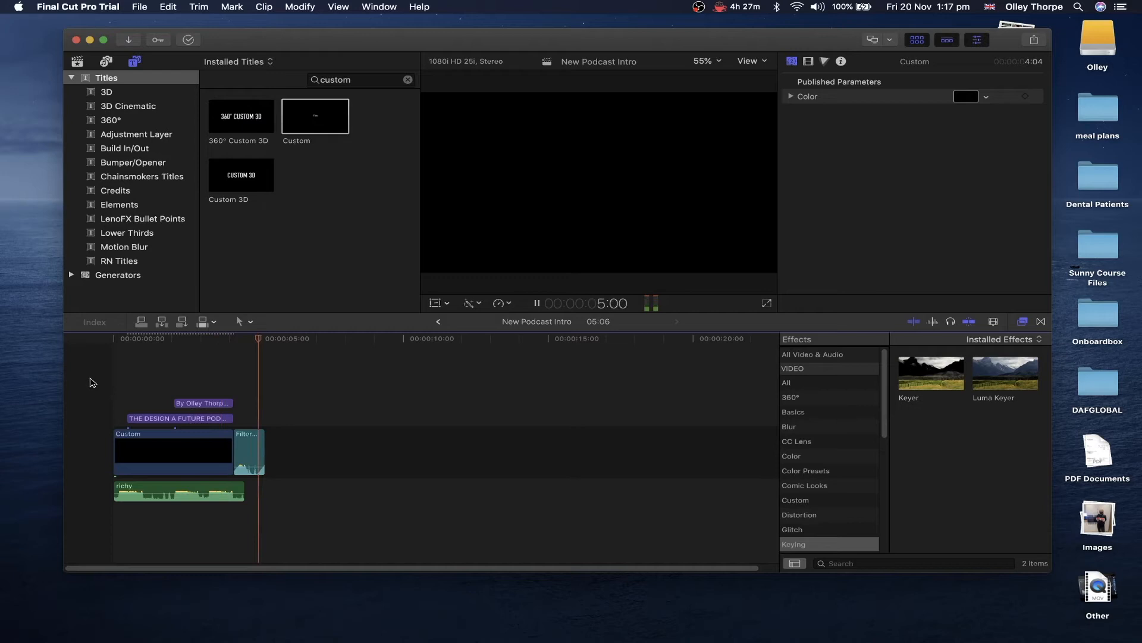
left_click(103, 379)
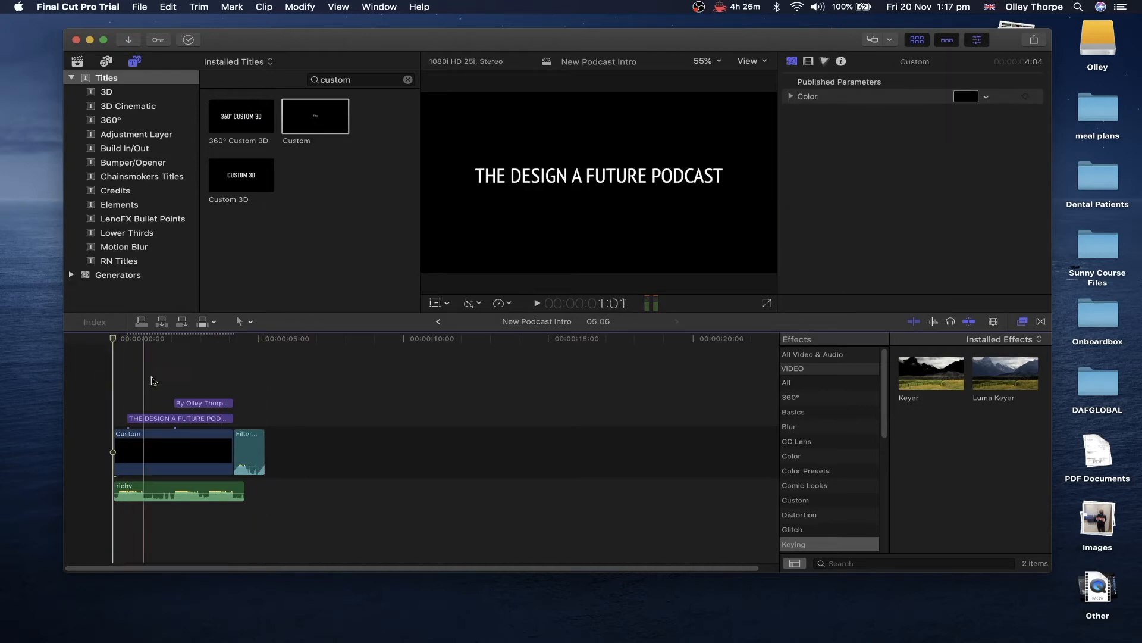
left_click(185, 381)
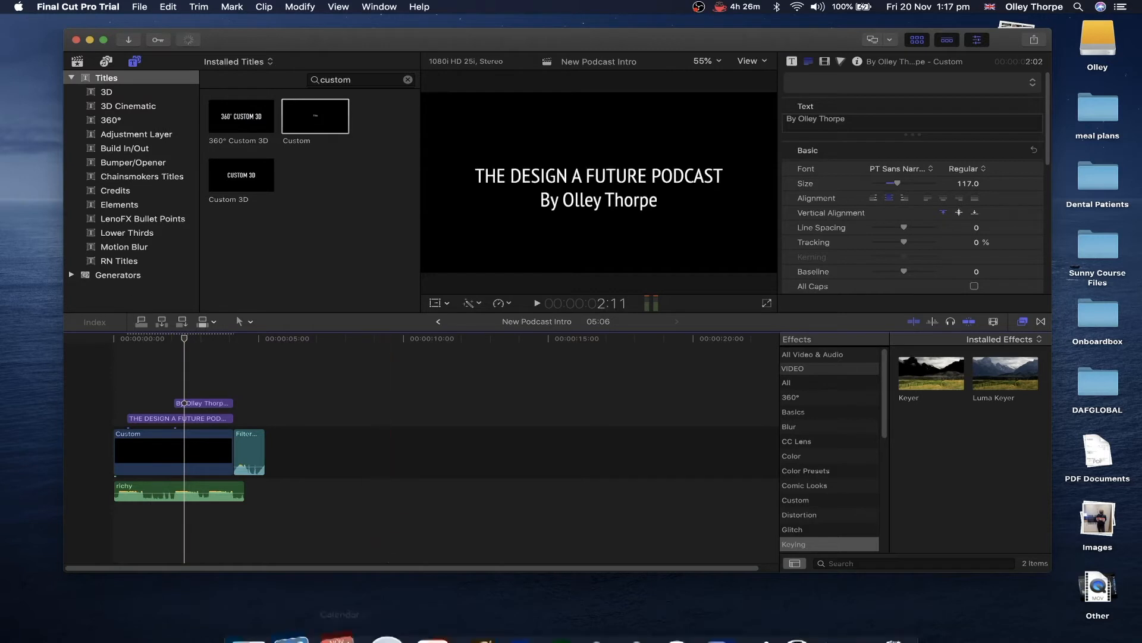
- Go to Pexels in the web browser and search for 'audio' footage
mouse_move(411, 633)
left_click(415, 610)
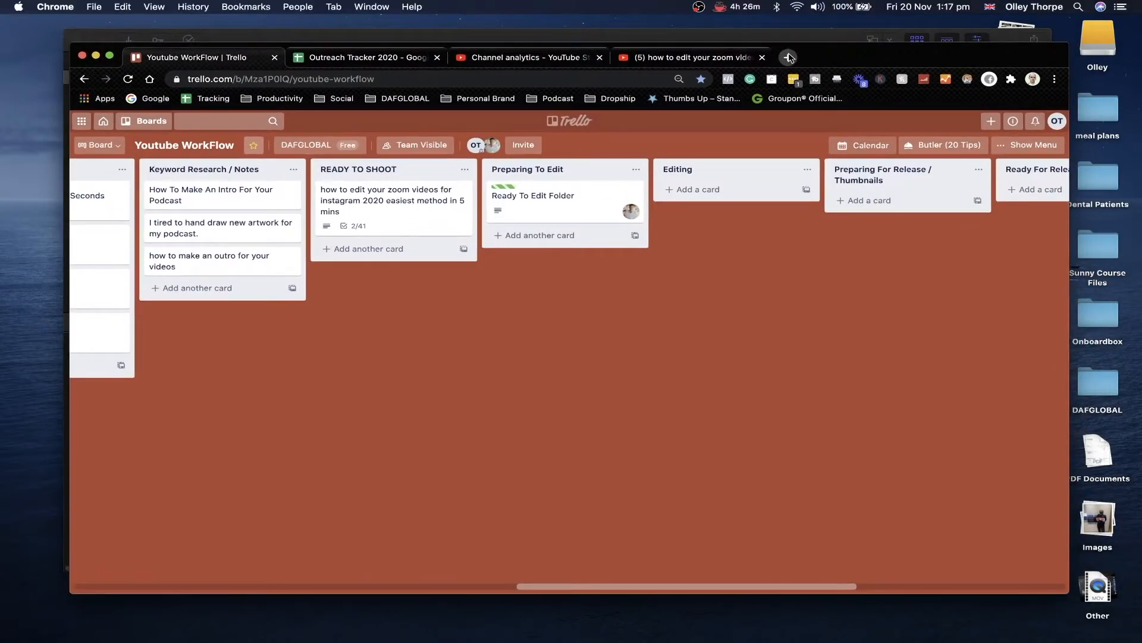
left_click(789, 57)
type("pexels")
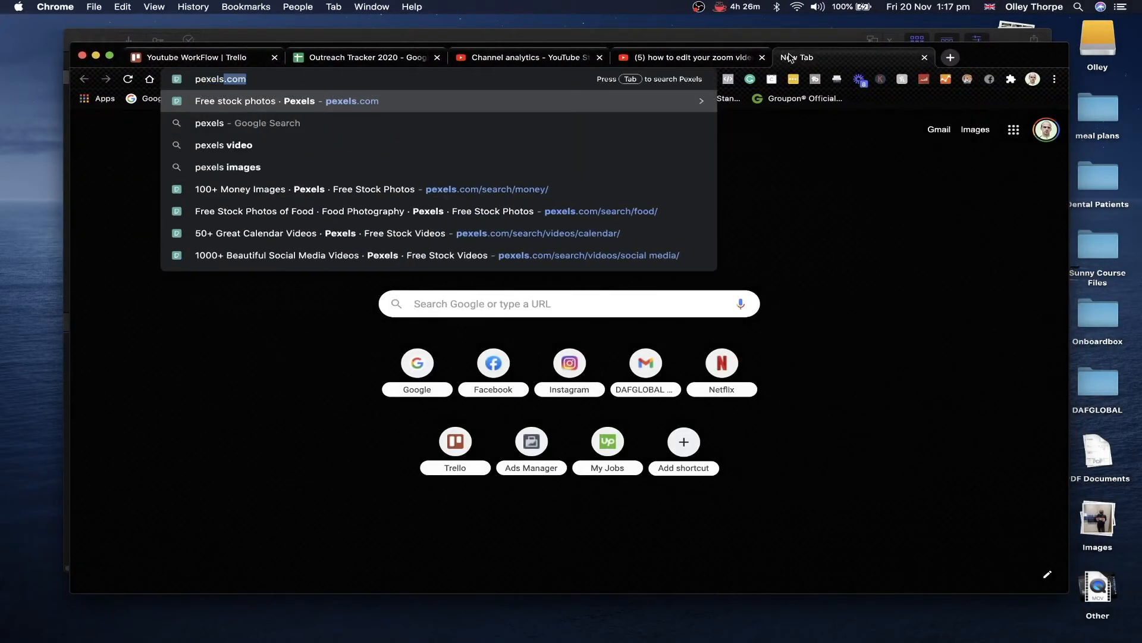
key("Return")
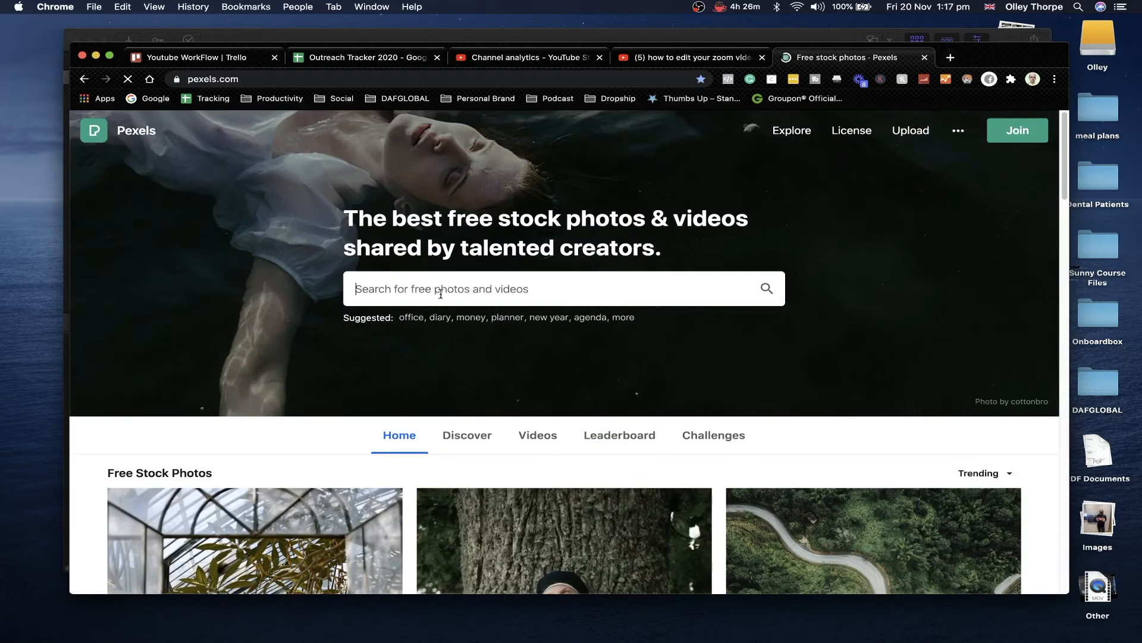
type("audio")
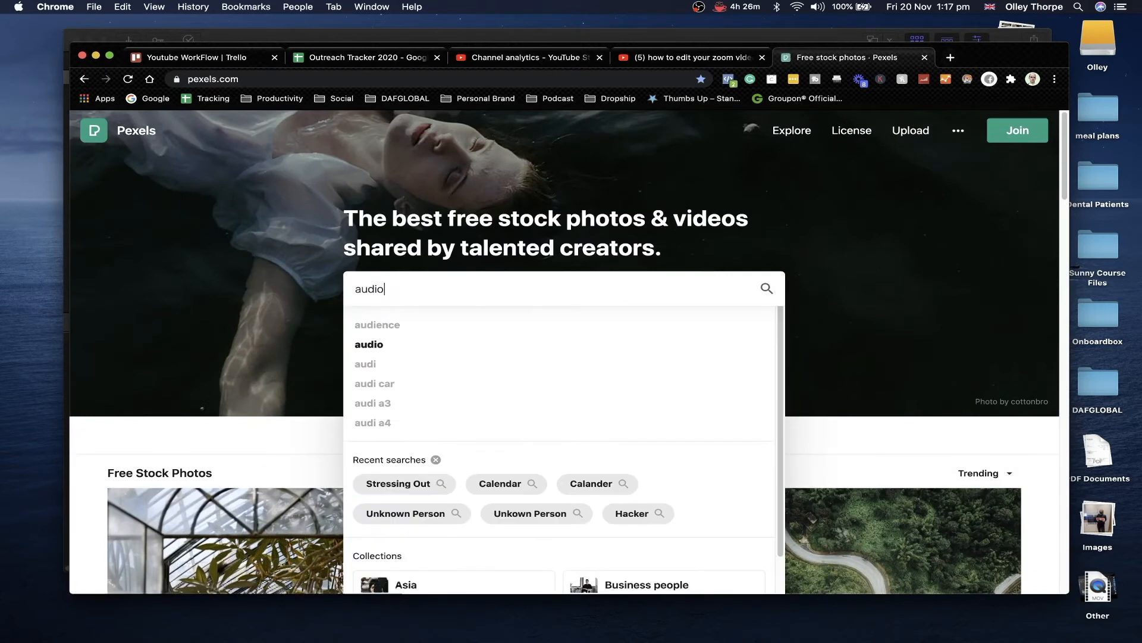
key("Return")
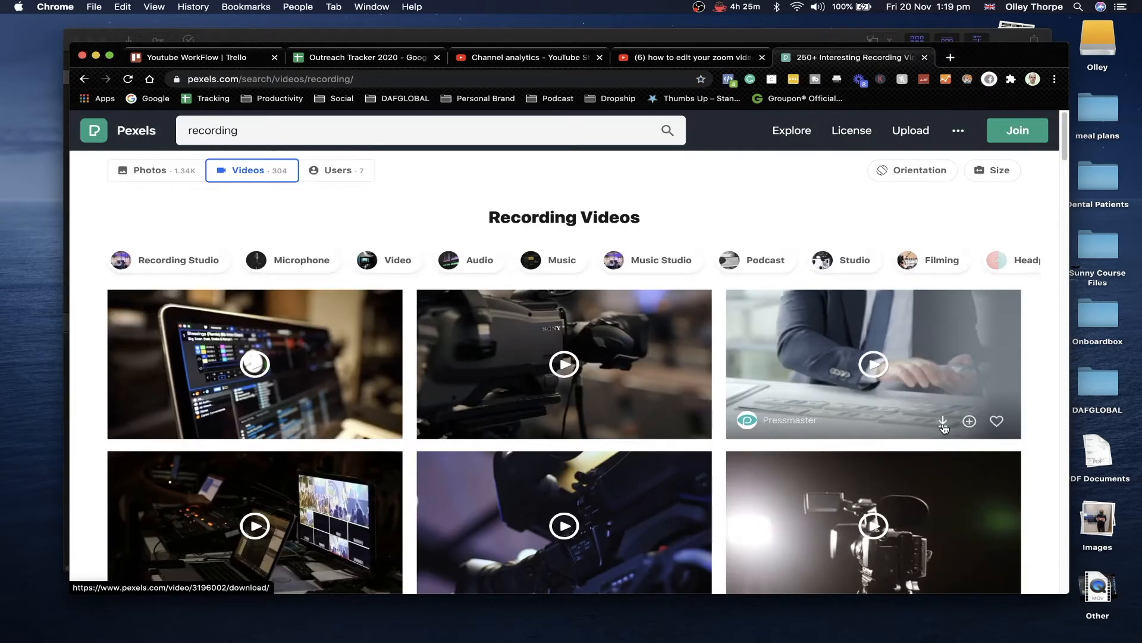
- Download a recording stock video and a vintage stereo receiver video, then minimize Chrome
left_click(943, 415)
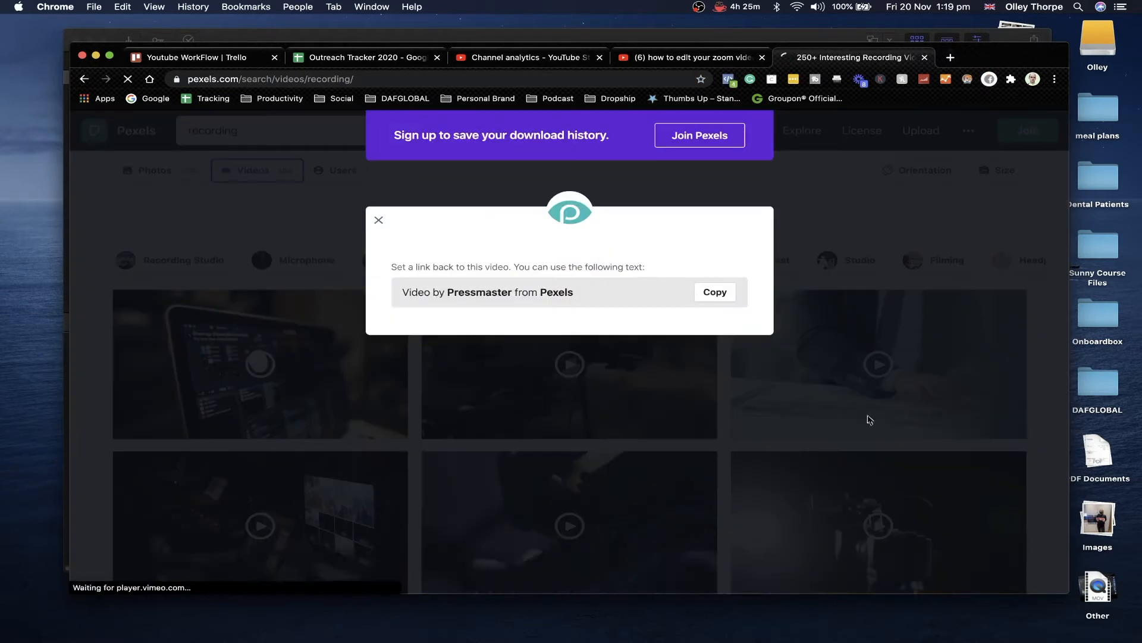
left_click(135, 219)
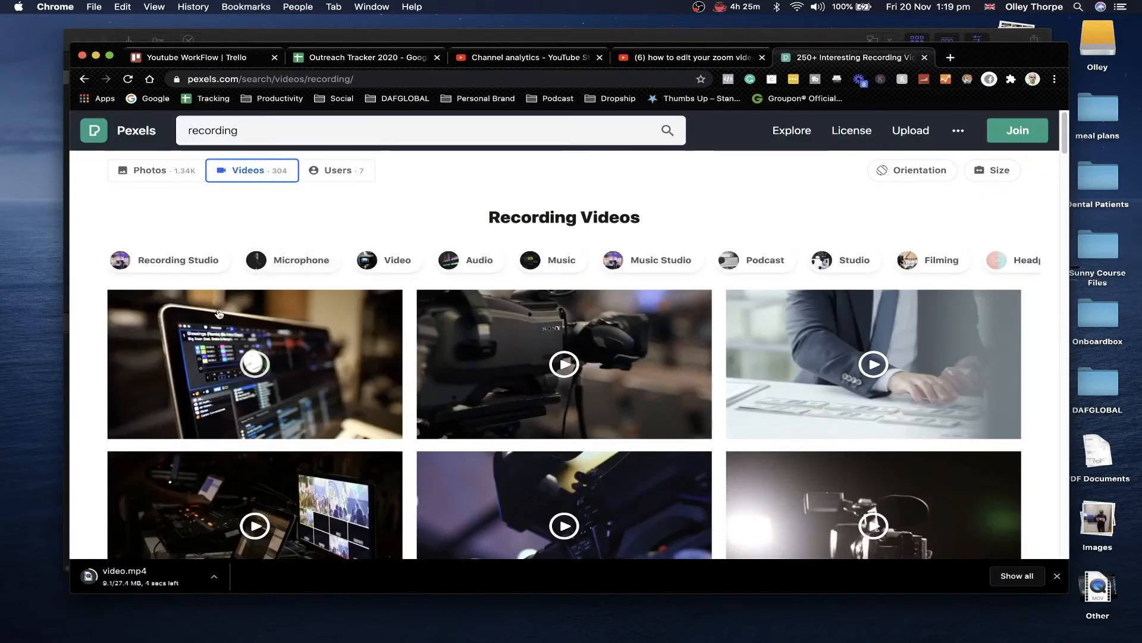
left_click(479, 260)
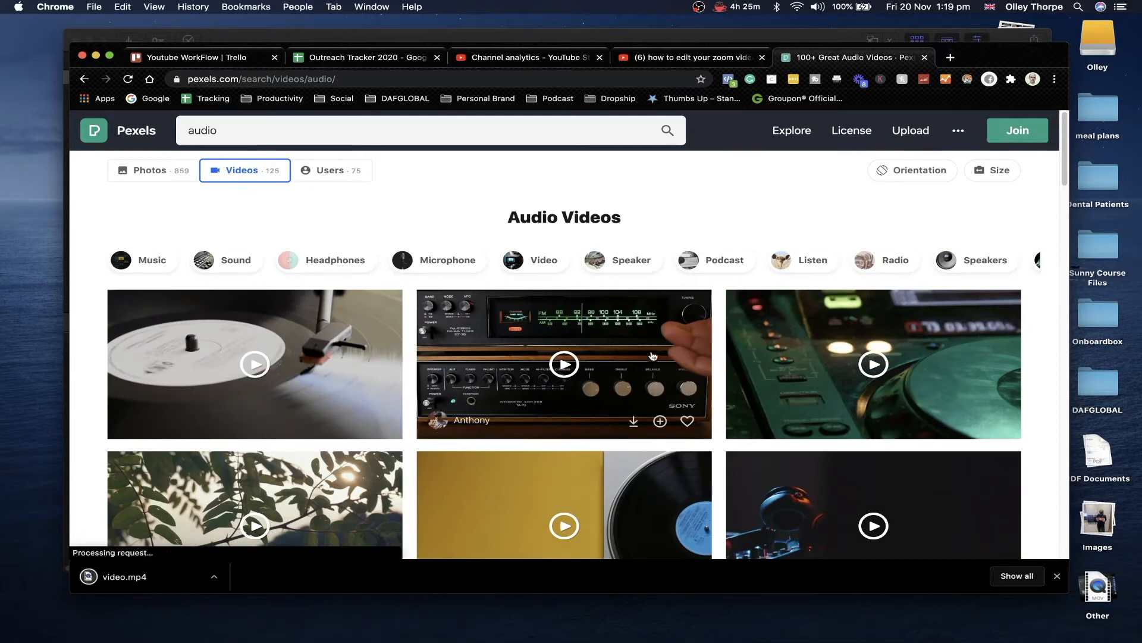
scroll(653, 360, "down", 2)
left_click(634, 376)
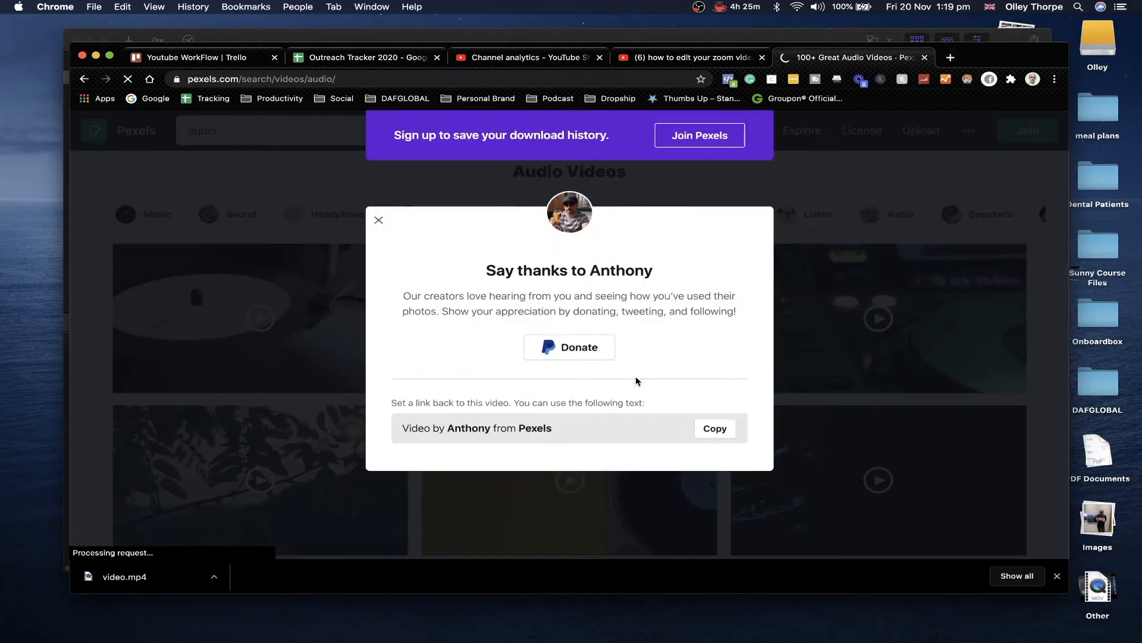
left_click(344, 188)
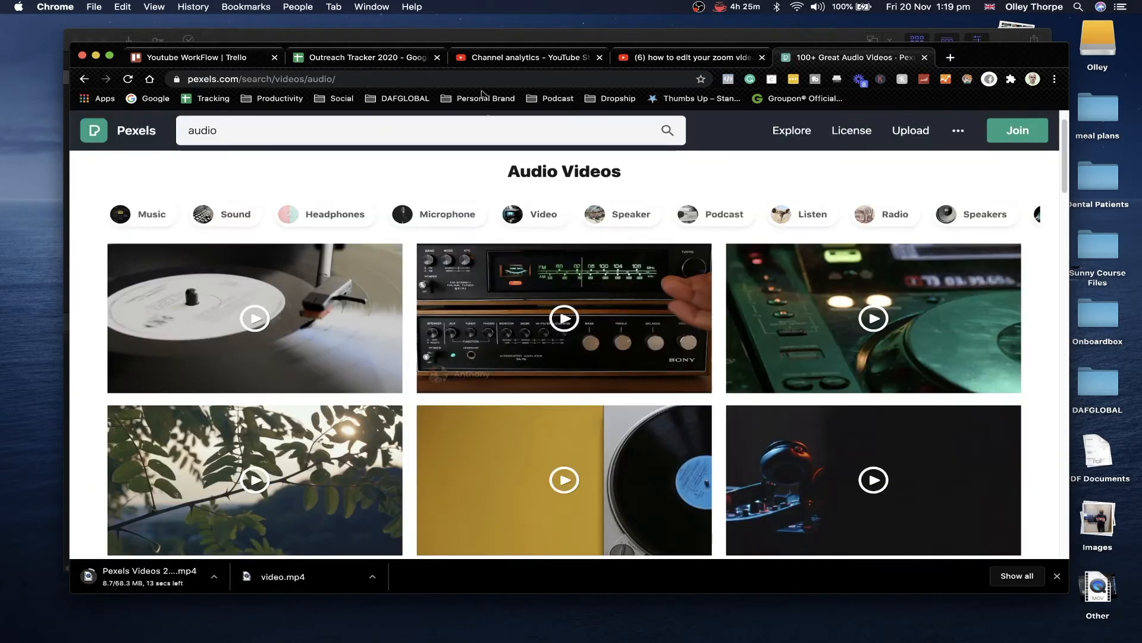
key("super+m")
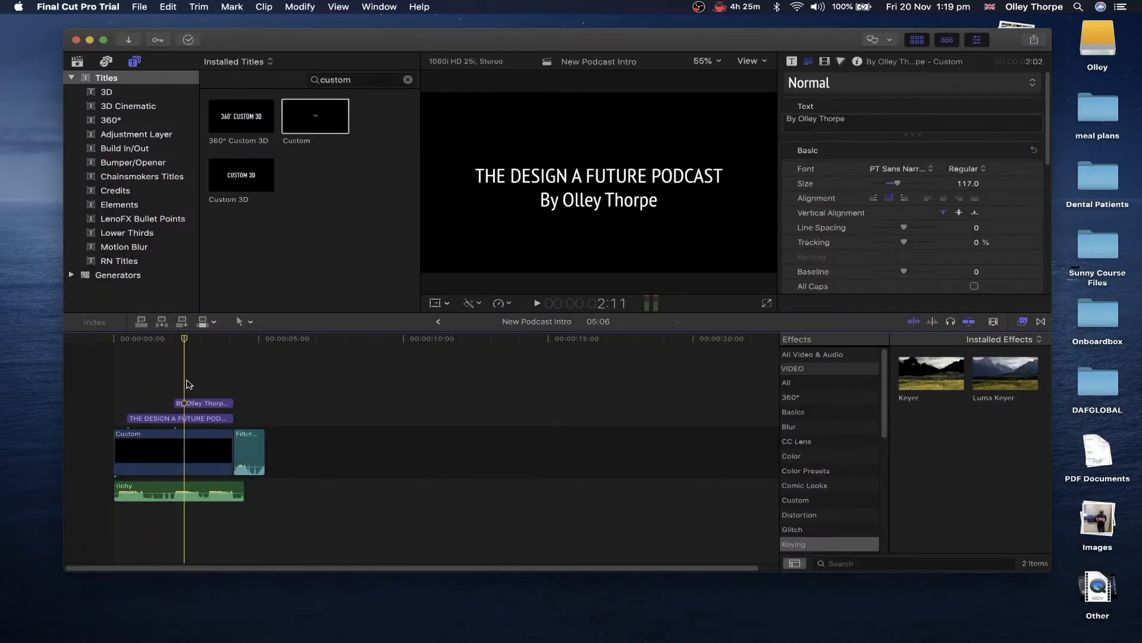
- Change the byline title clip's font to SignPainter in the Text inspector
left_click(191, 404)
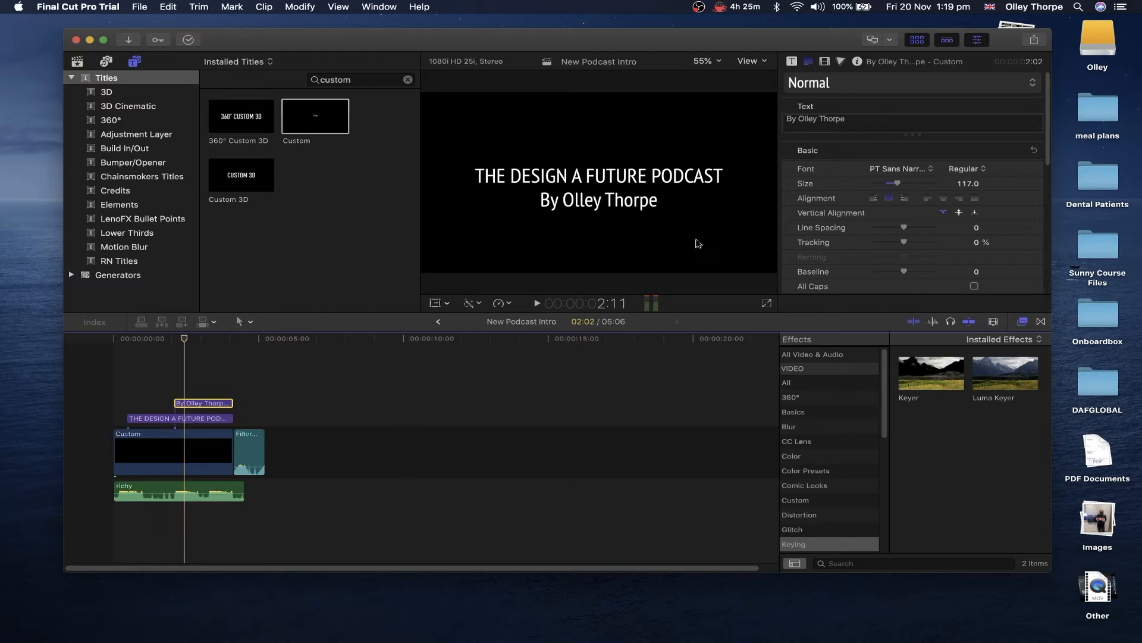
left_click(897, 169)
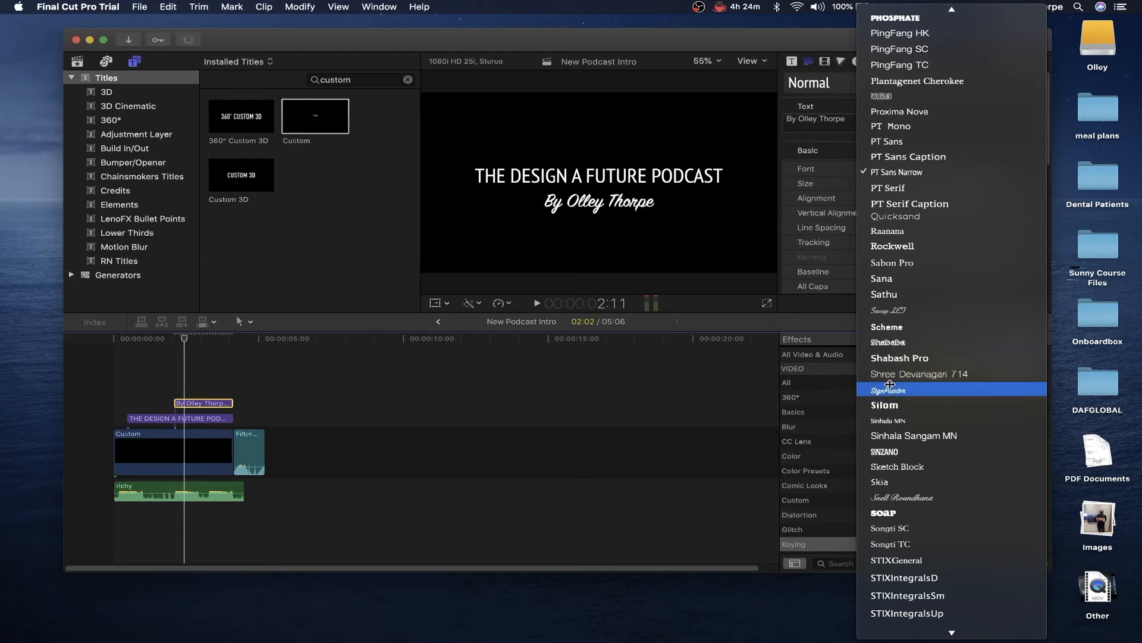
left_click(889, 388)
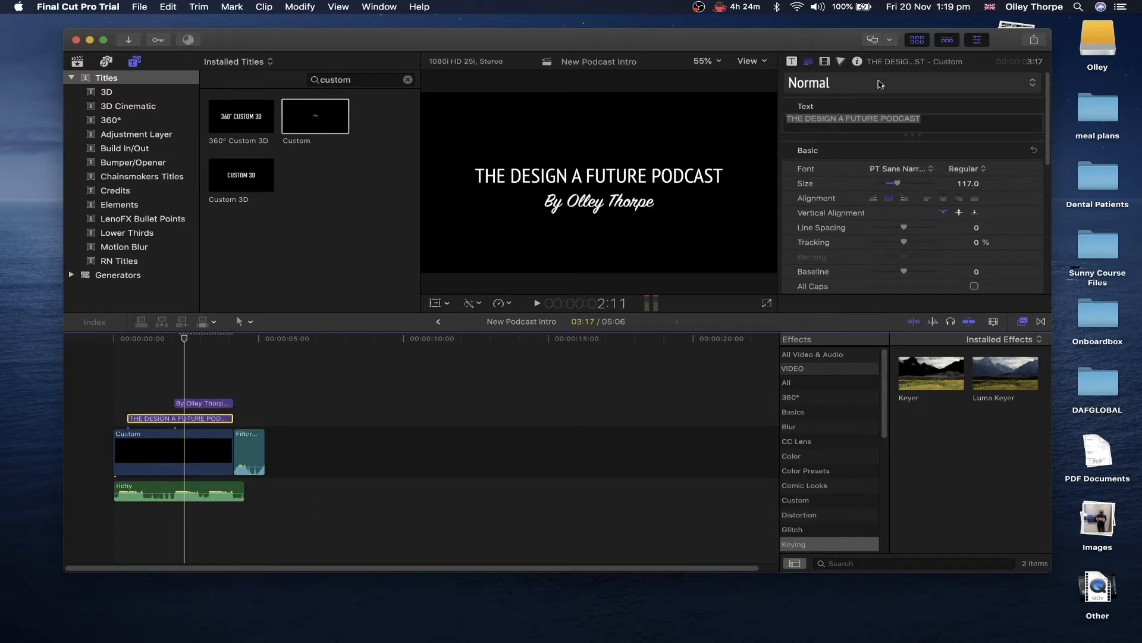
- Select FUTURE in the title text and set its face colour to green
left_click(883, 117)
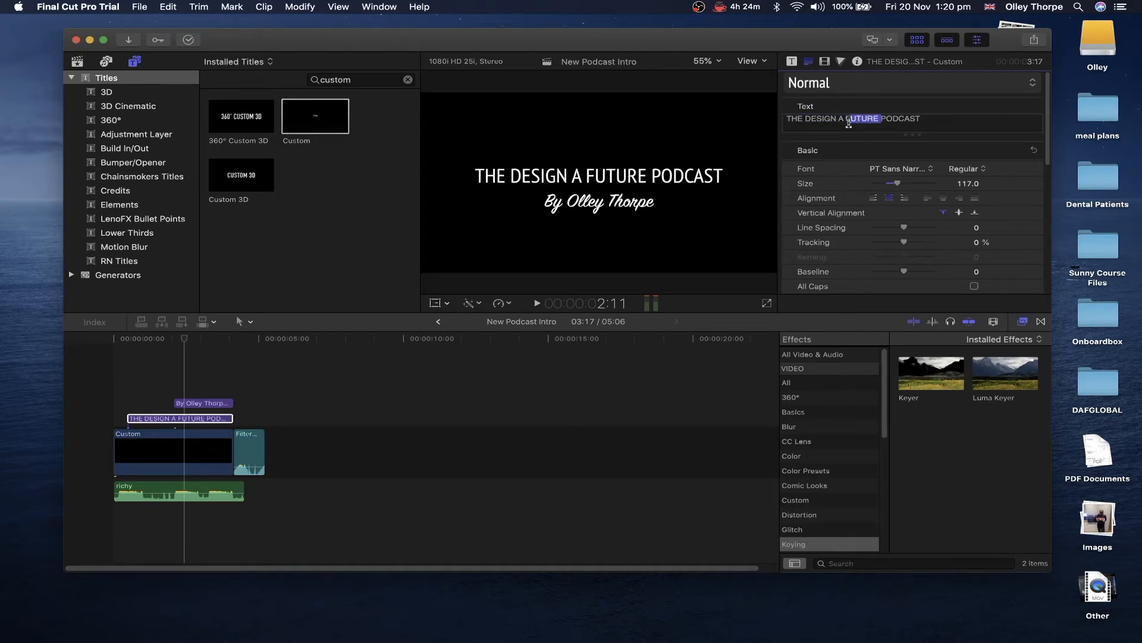
scroll(910, 196, "down", 10)
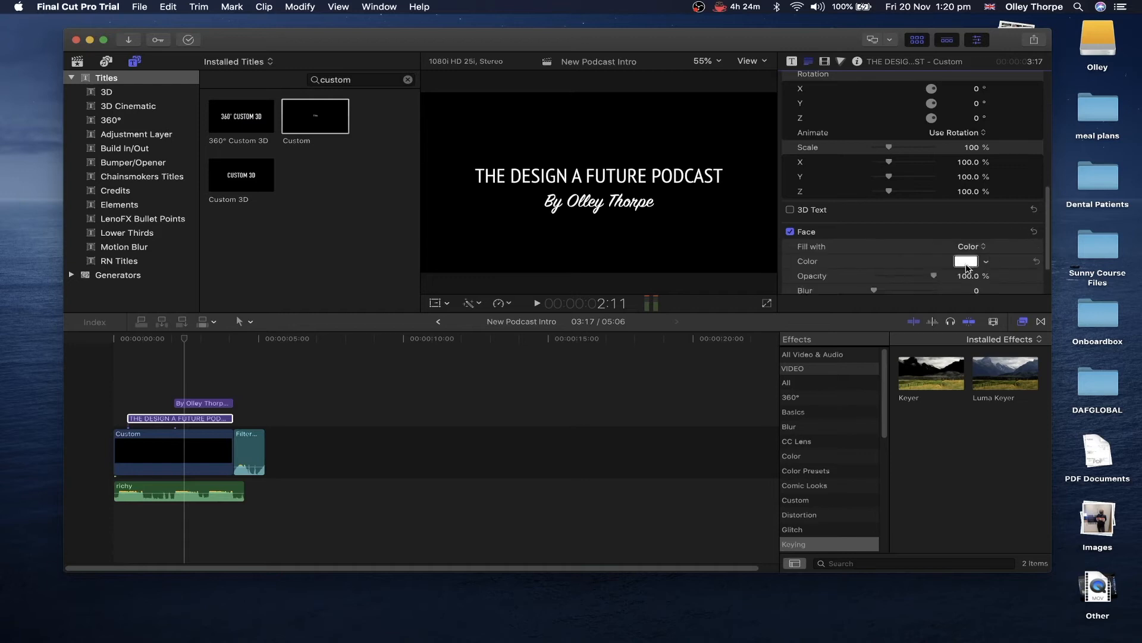
left_click(966, 261)
left_click(772, 180)
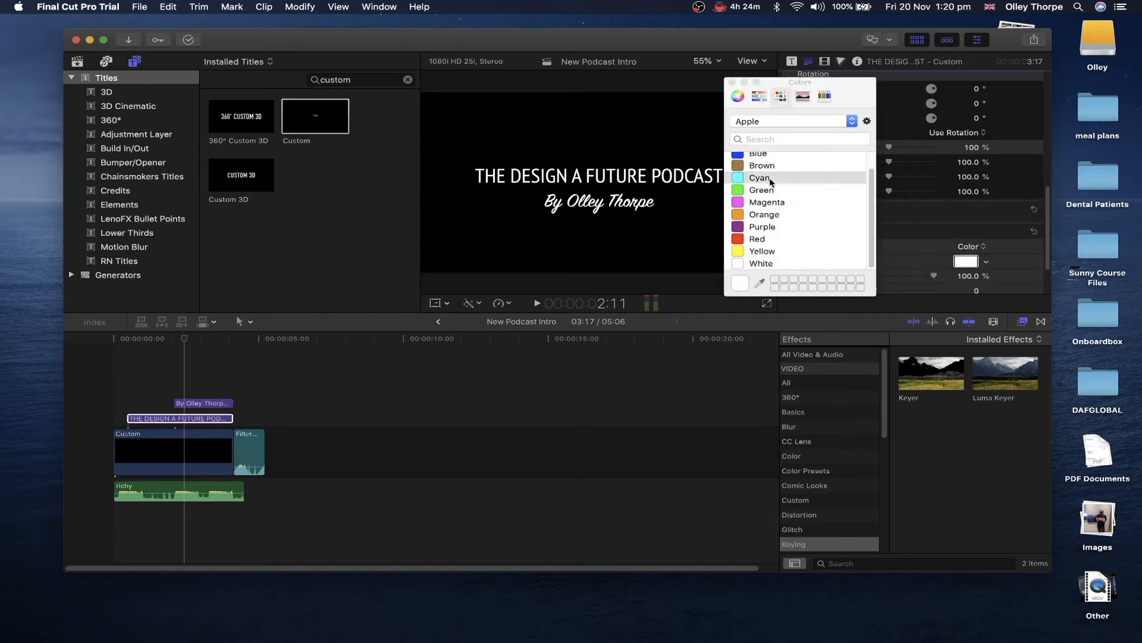
scroll(774, 196, "up", 2)
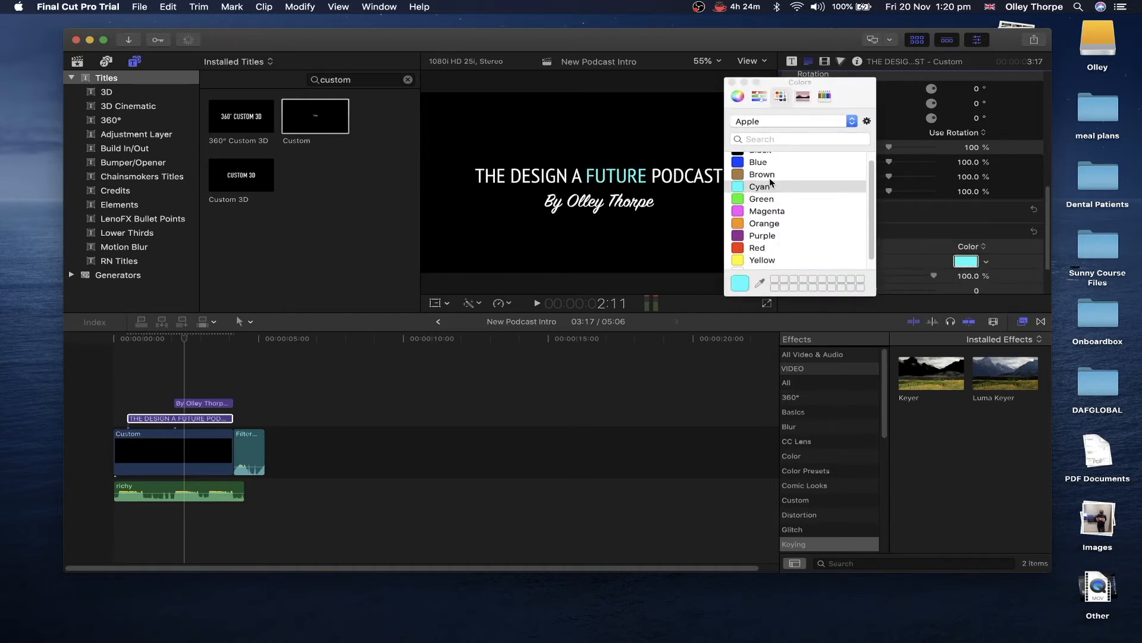
left_click(772, 209)
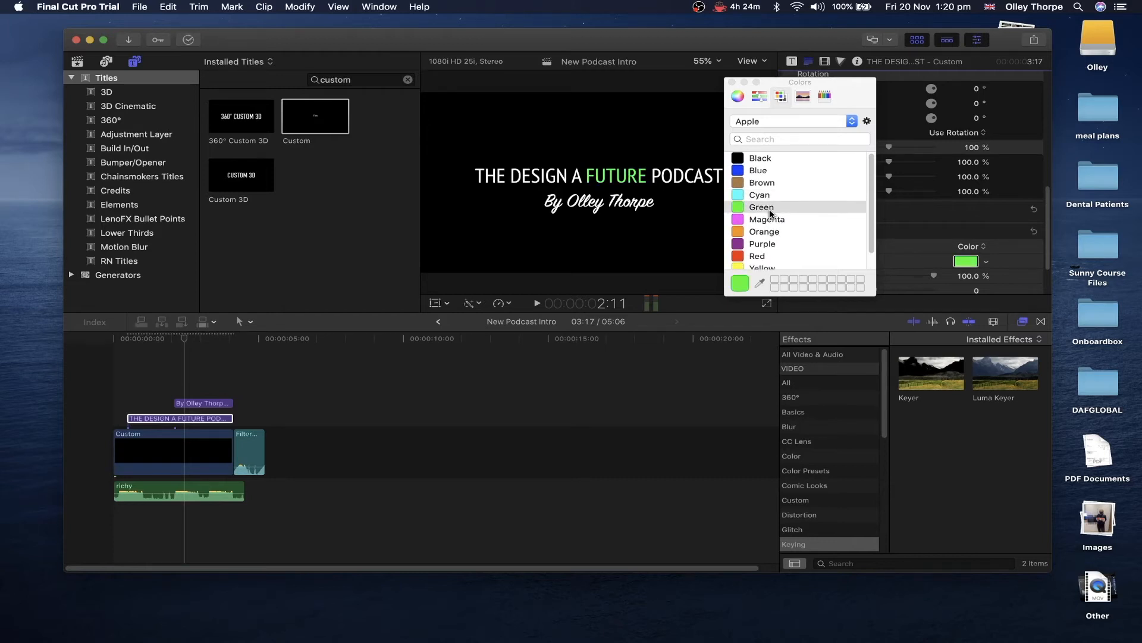
left_click(732, 82)
- Turn on a yellow glow at radius 100 for the title text
scroll(841, 204, "down", 2)
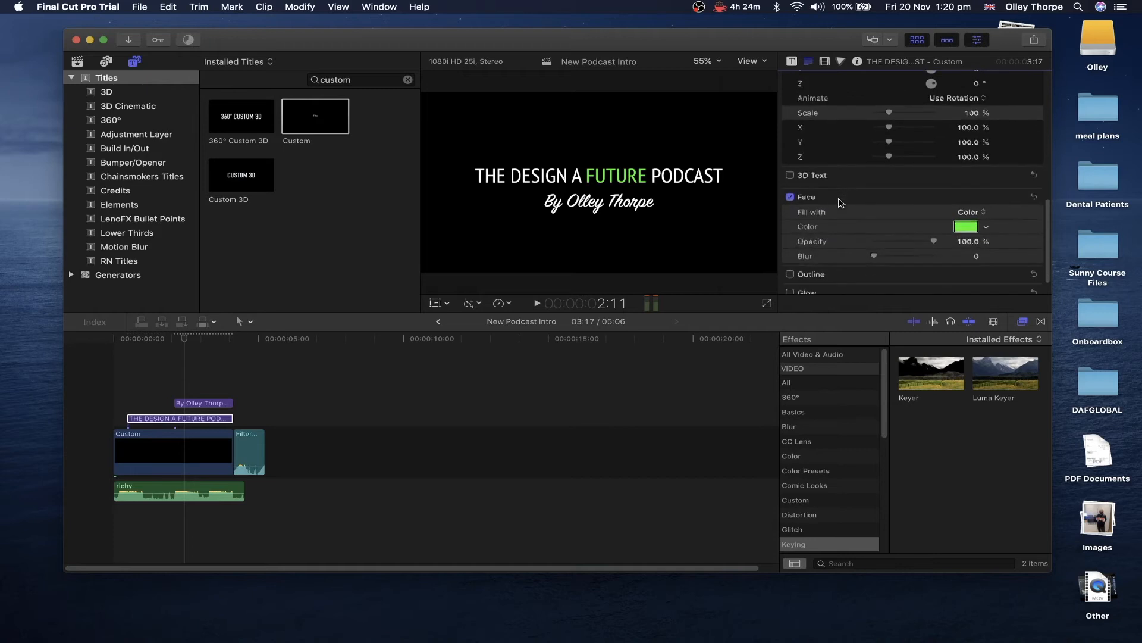
scroll(851, 217, "down", 1)
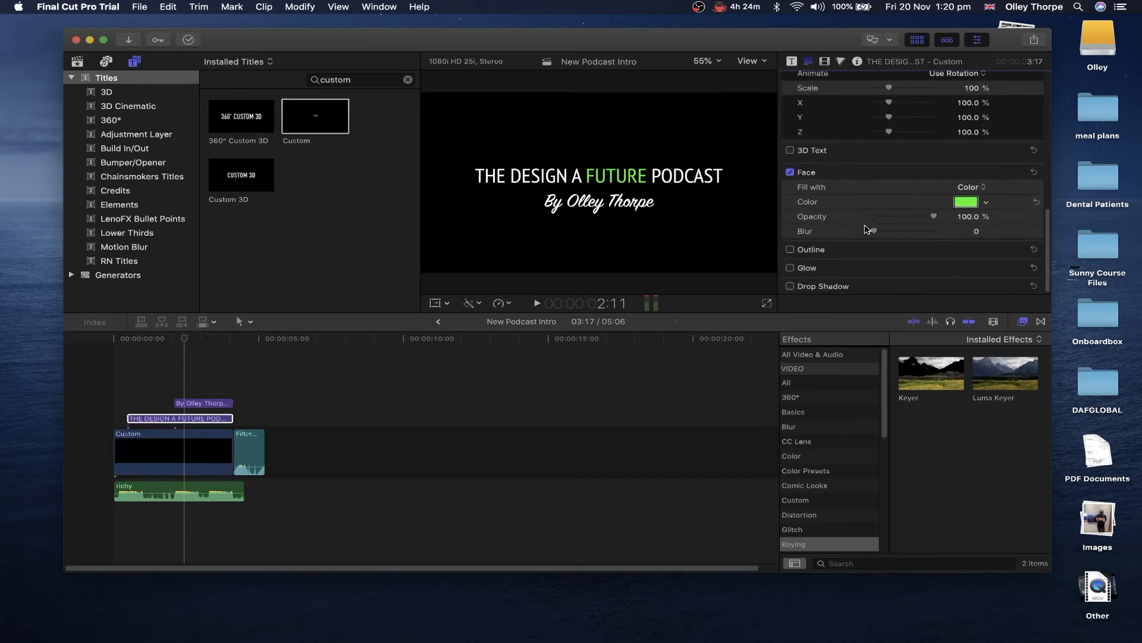
left_click(791, 269)
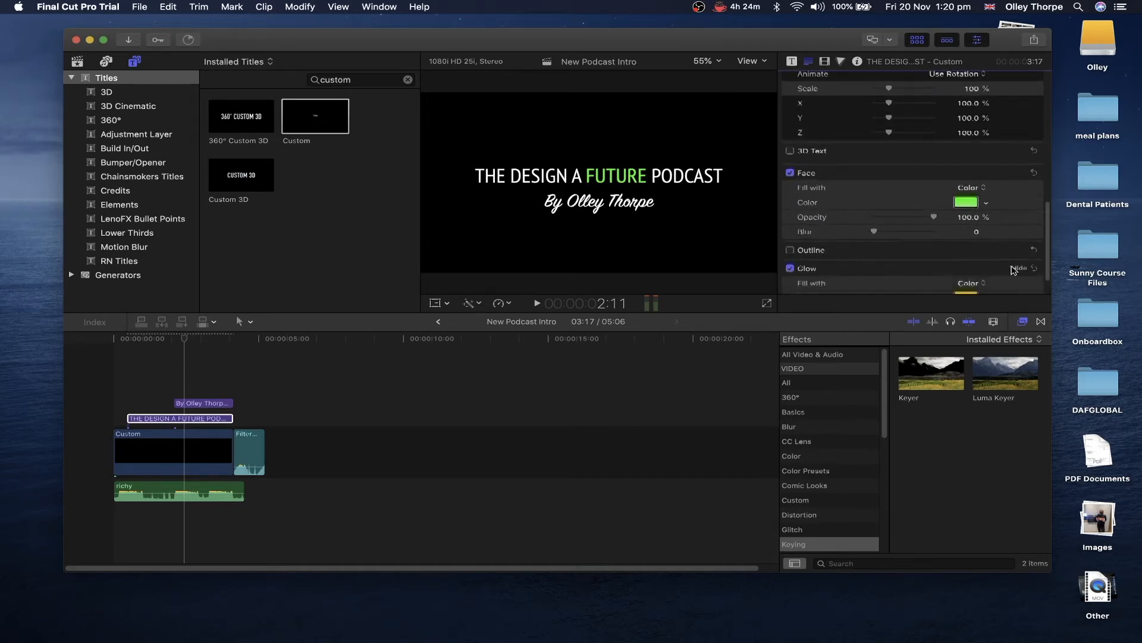
scroll(952, 256, "down", 3)
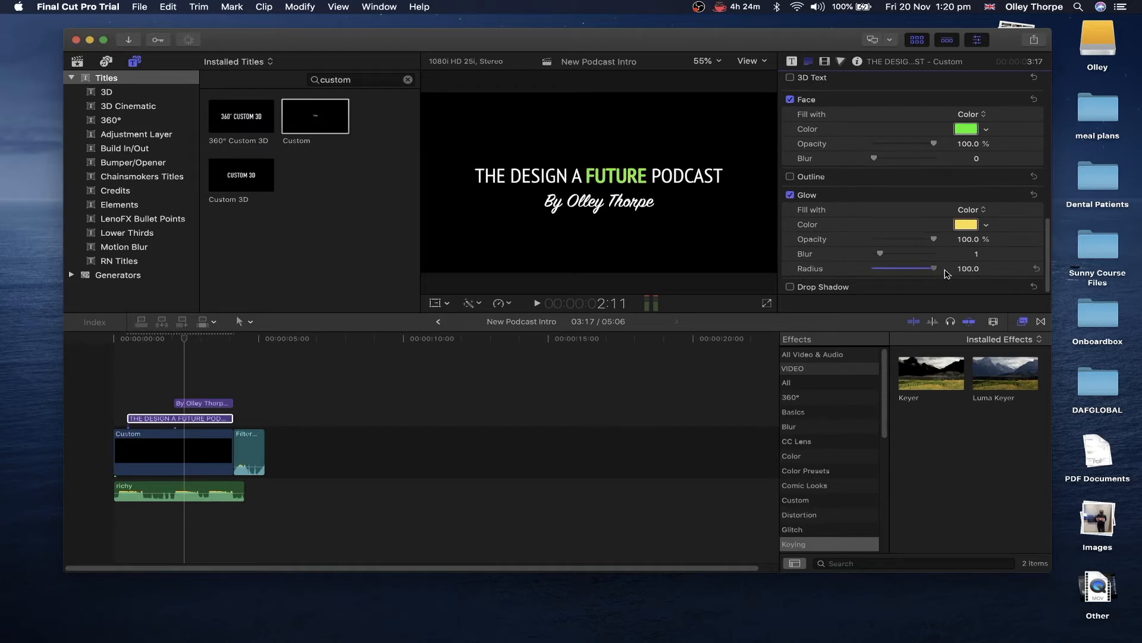
left_click(126, 381)
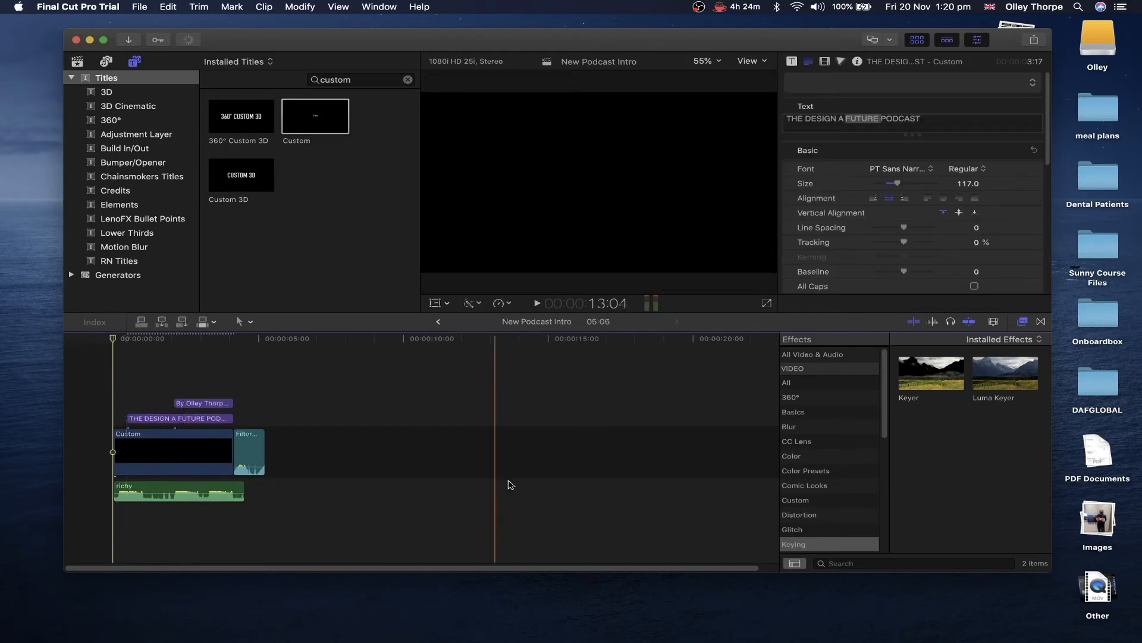
- Add video.mp4 from Downloads to the timeline above the titles
left_click(855, 604)
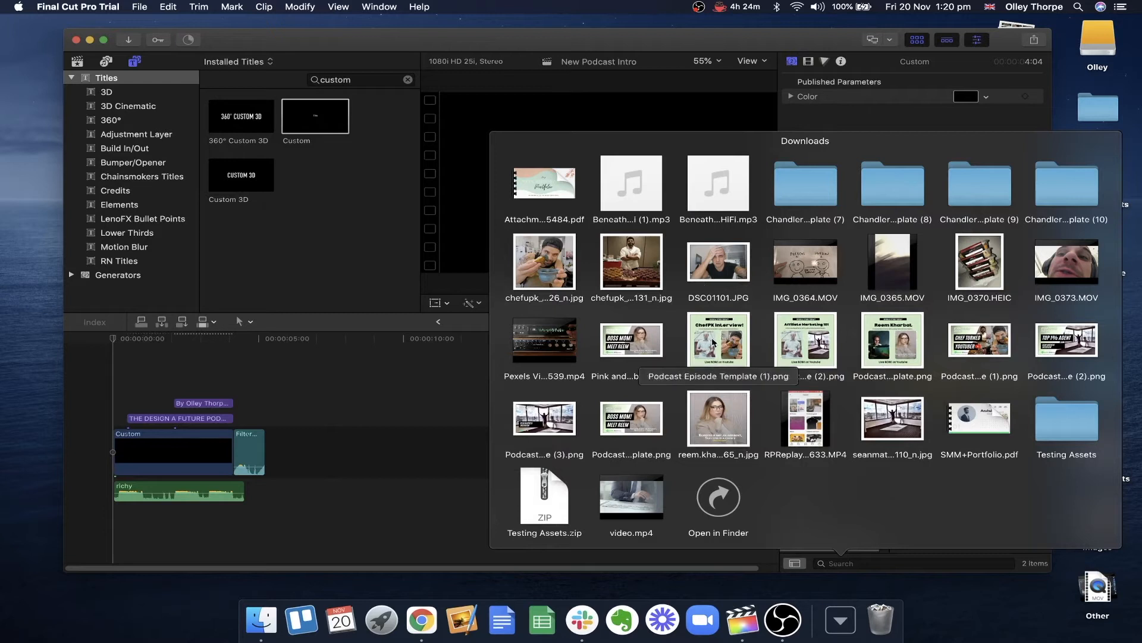
left_click_drag(631, 494, 125, 364)
left_click_drag(502, 456, 502, 456)
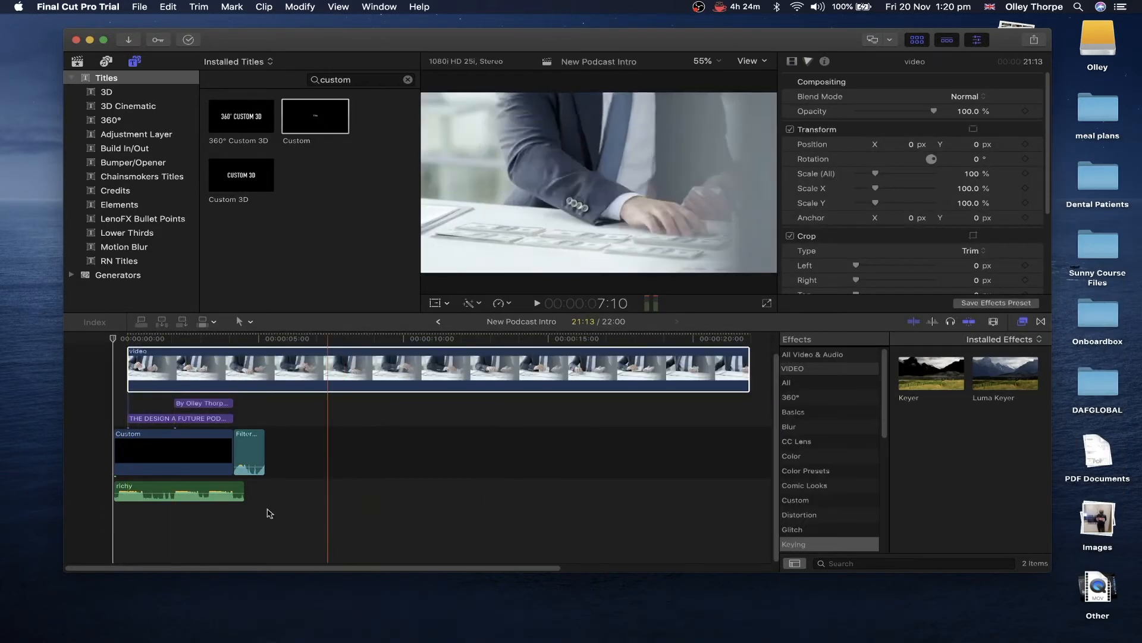
left_click(265, 490)
key("super+4")
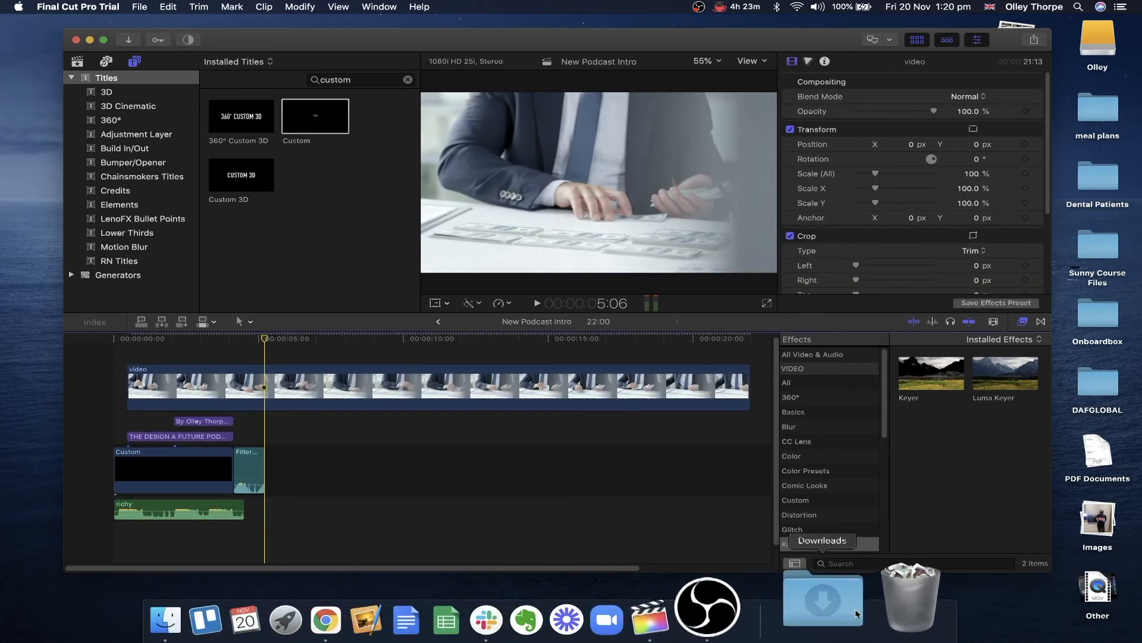
- Add the Pexels Sony receiver clip above it and align both clips at 0:00
left_click(856, 613)
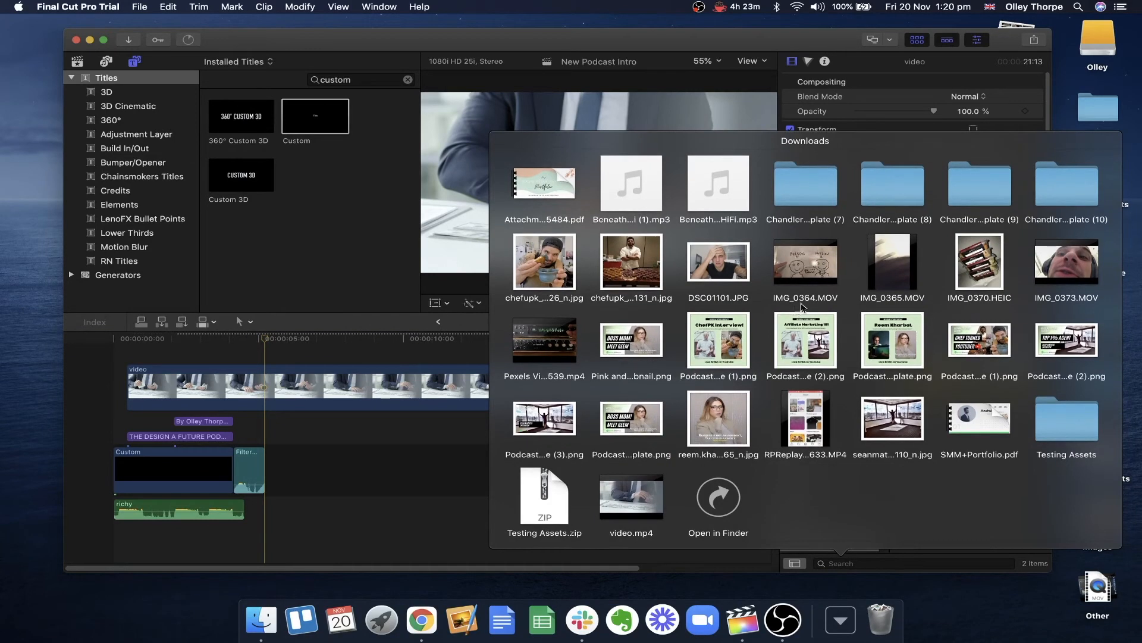
left_click_drag(559, 348, 226, 350)
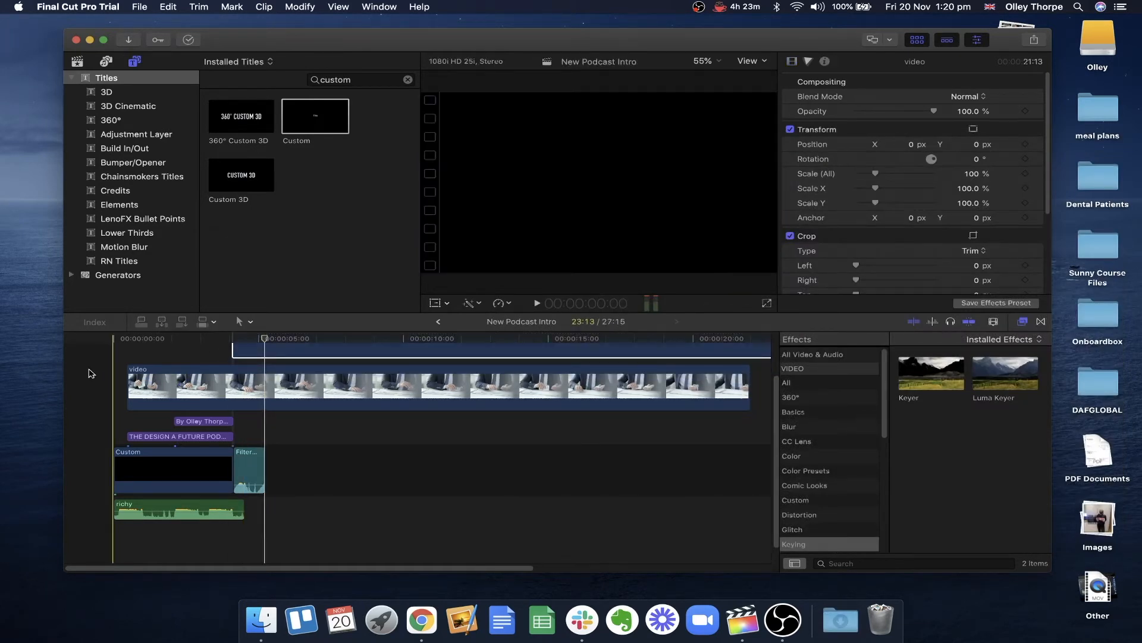
left_click(121, 463)
scroll(121, 463, "up", 3)
left_click_drag(241, 436, 181, 499)
left_click_drag(256, 387, 139, 436)
left_click(99, 400)
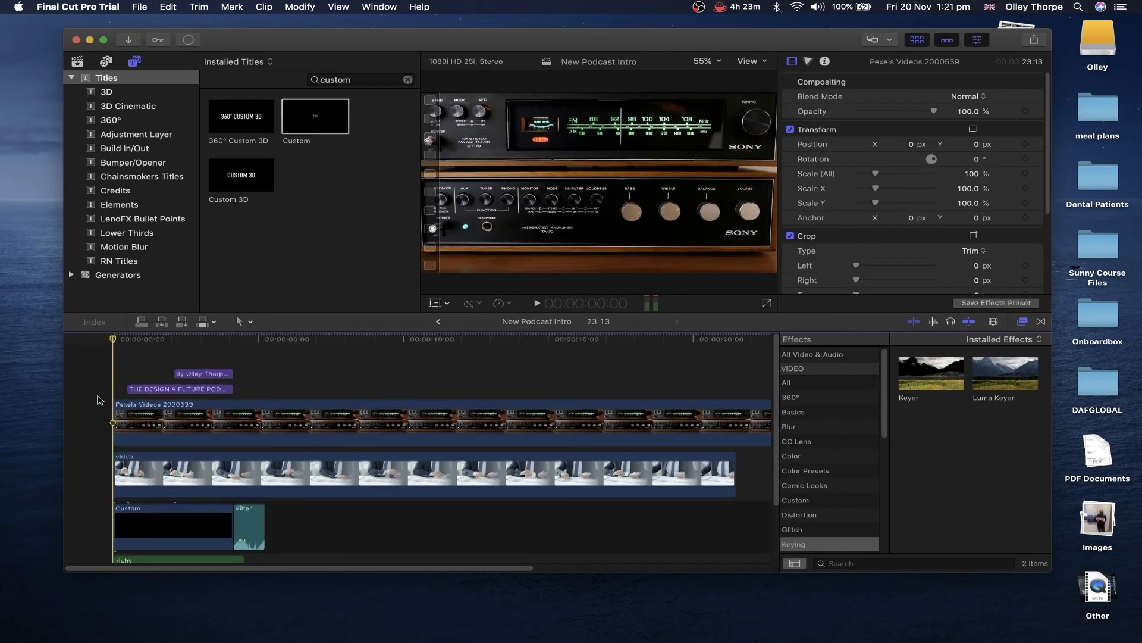
- Blade both clips near six seconds and trim the office clip to 04:04 and the radio clip to 04:14
key("space")
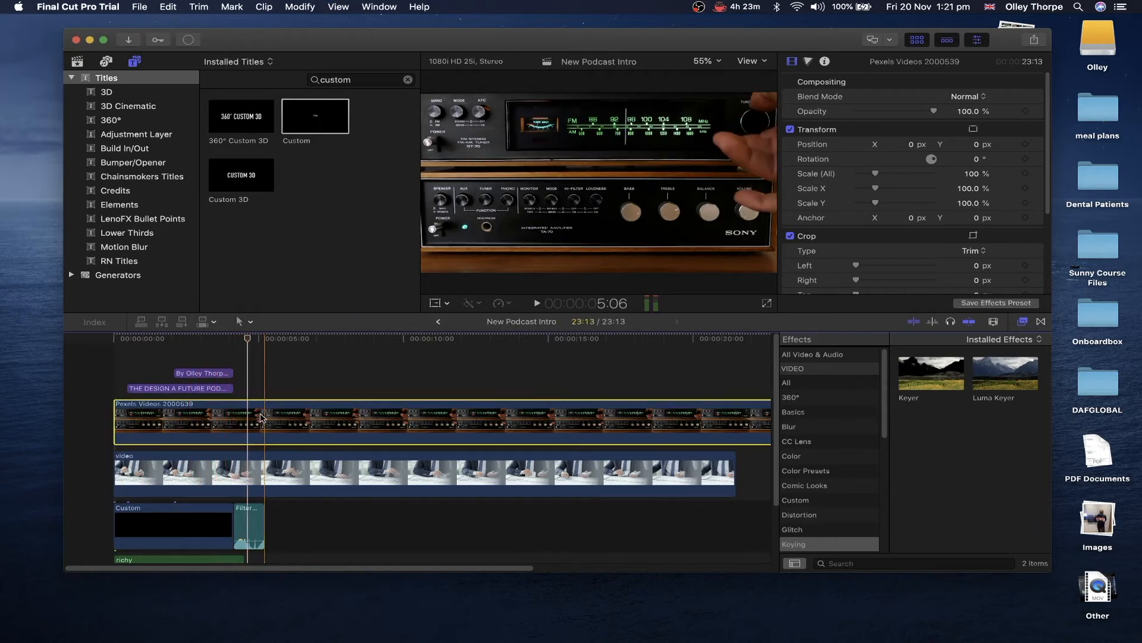
left_click(291, 380)
left_click(293, 420)
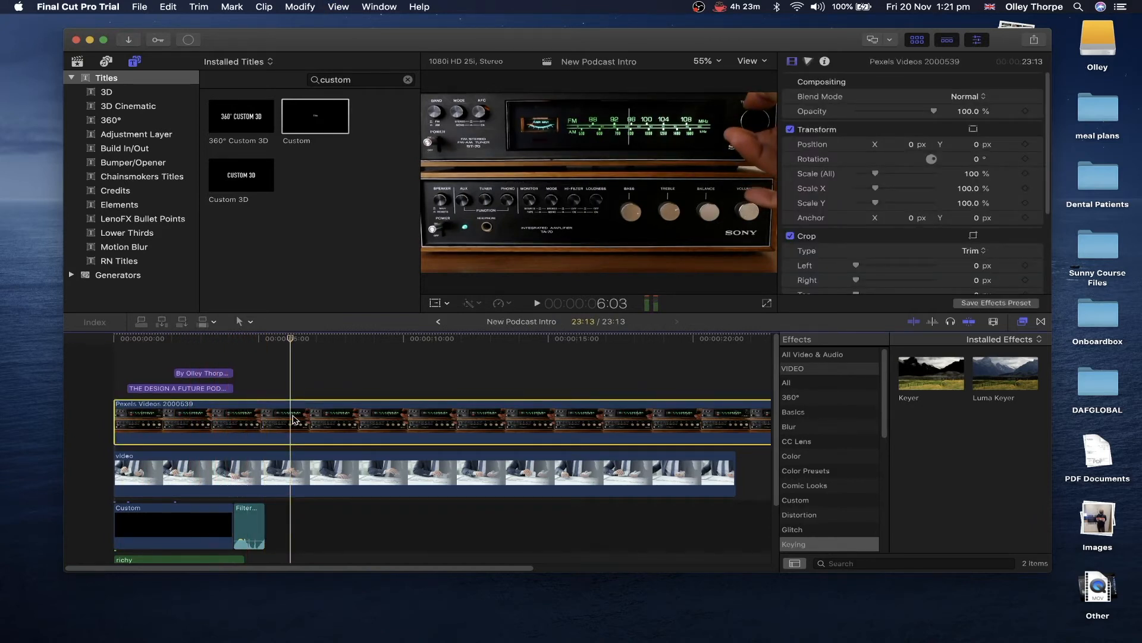
left_click(295, 466, "super")
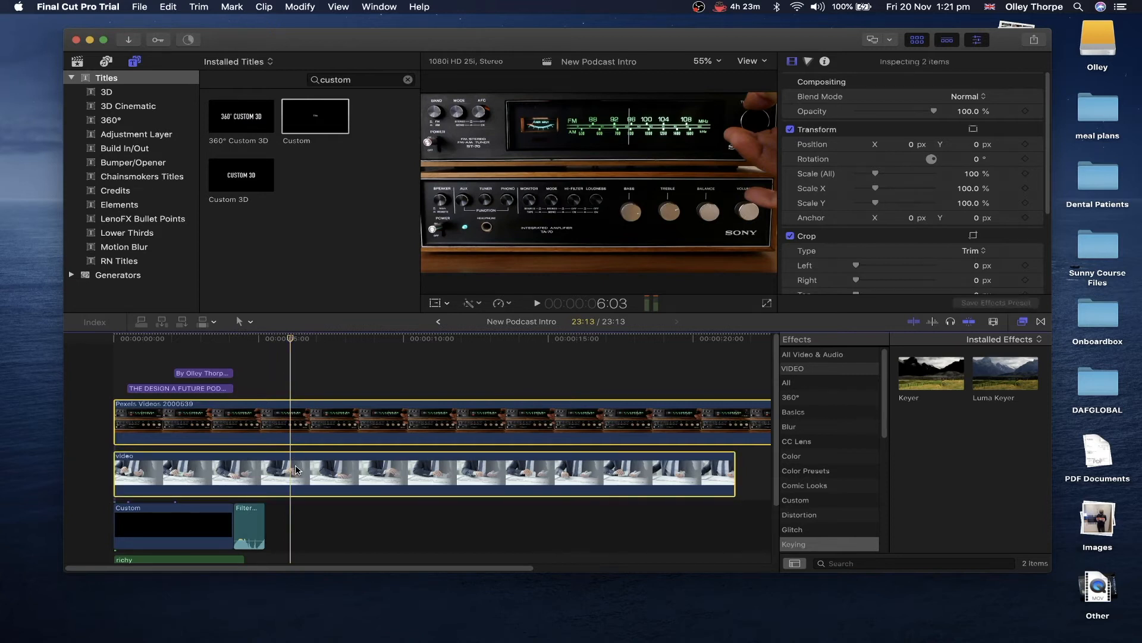
key("alt+]")
left_click_drag(292, 457, 233, 457)
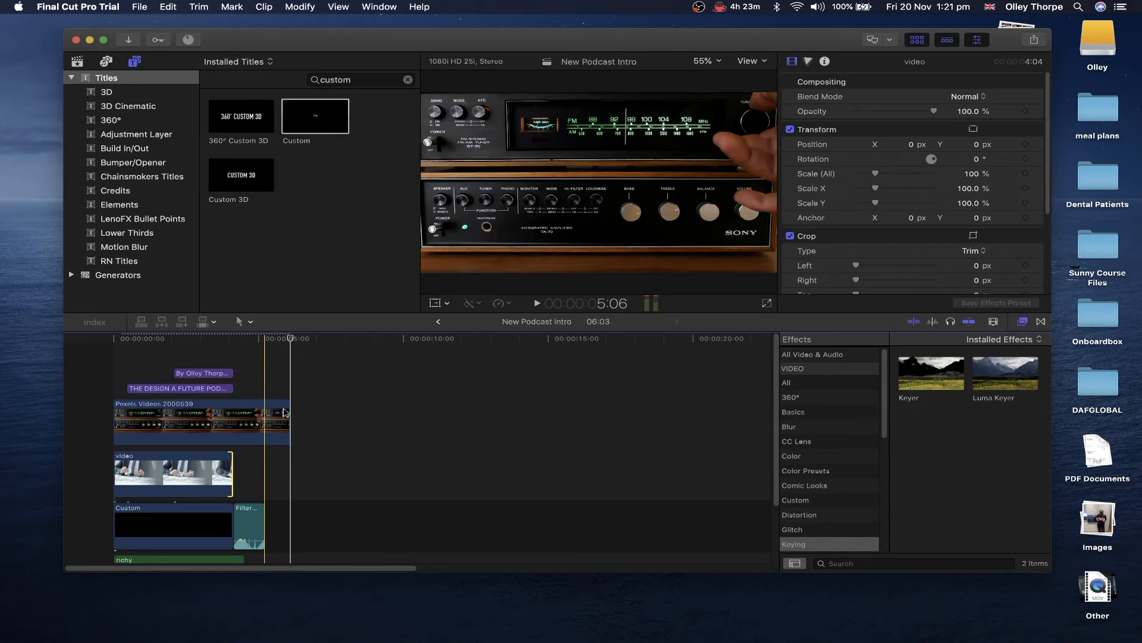
left_click_drag(290, 417, 238, 413)
- Trim the radio clip's start later so it follows the office video, then review
scroll(178, 404, "down", 3)
scroll(140, 400, "up", 1)
left_click(99, 348)
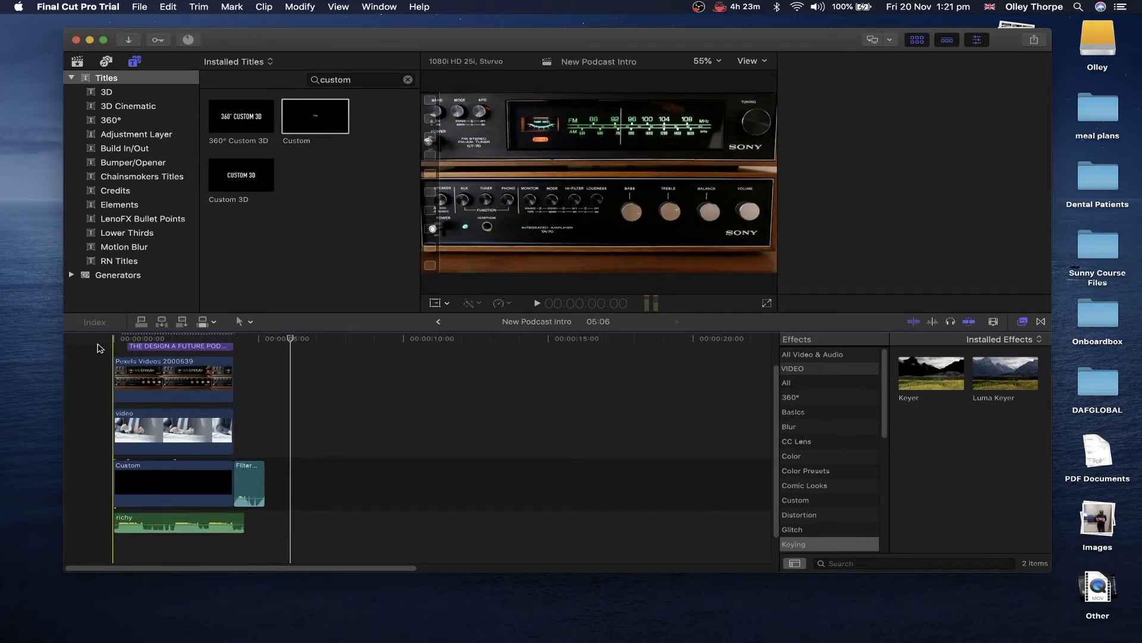
left_click(132, 380)
left_click_drag(132, 383, 175, 382)
left_click(101, 366)
key("space")
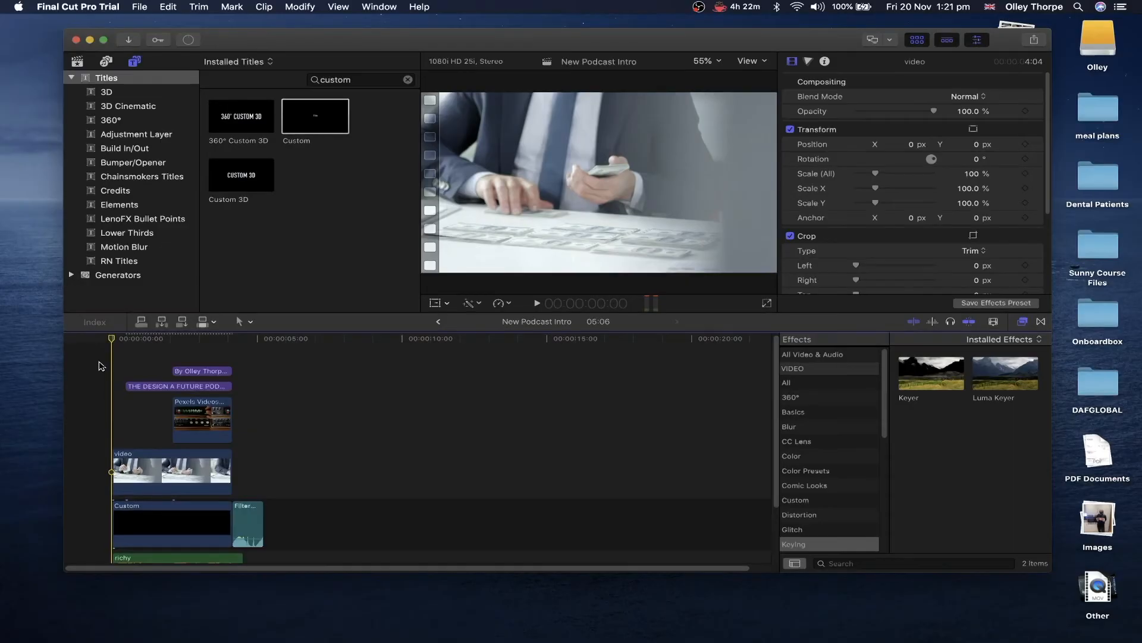
- Lower the office video clip's opacity to 28.44%
left_click(128, 467)
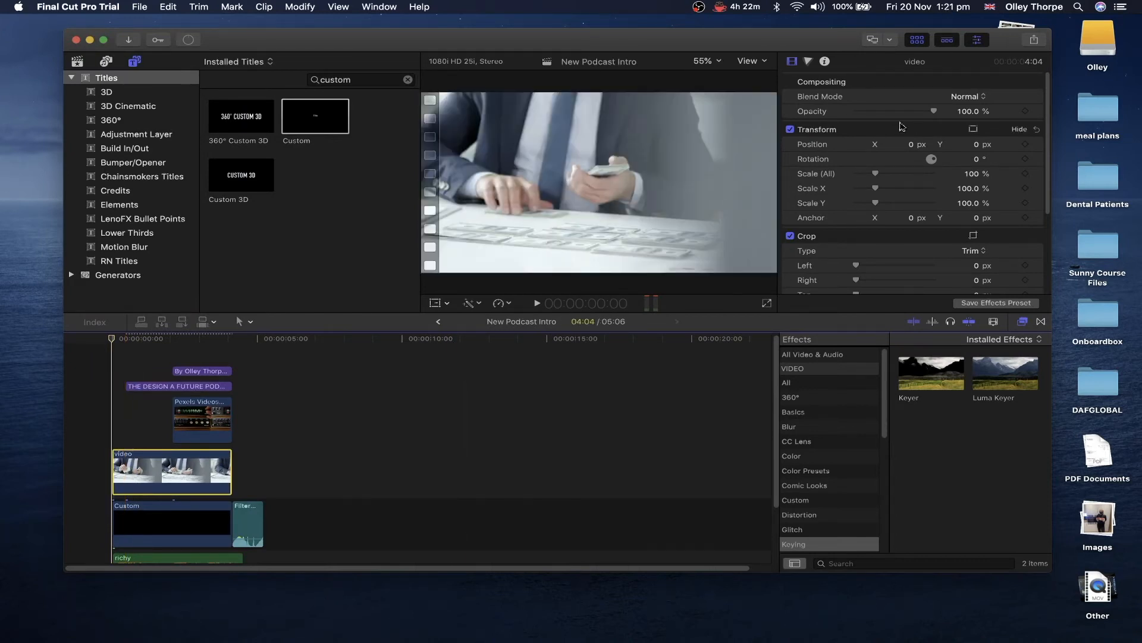
key("super+=")
scroll(185, 385, "left", 2)
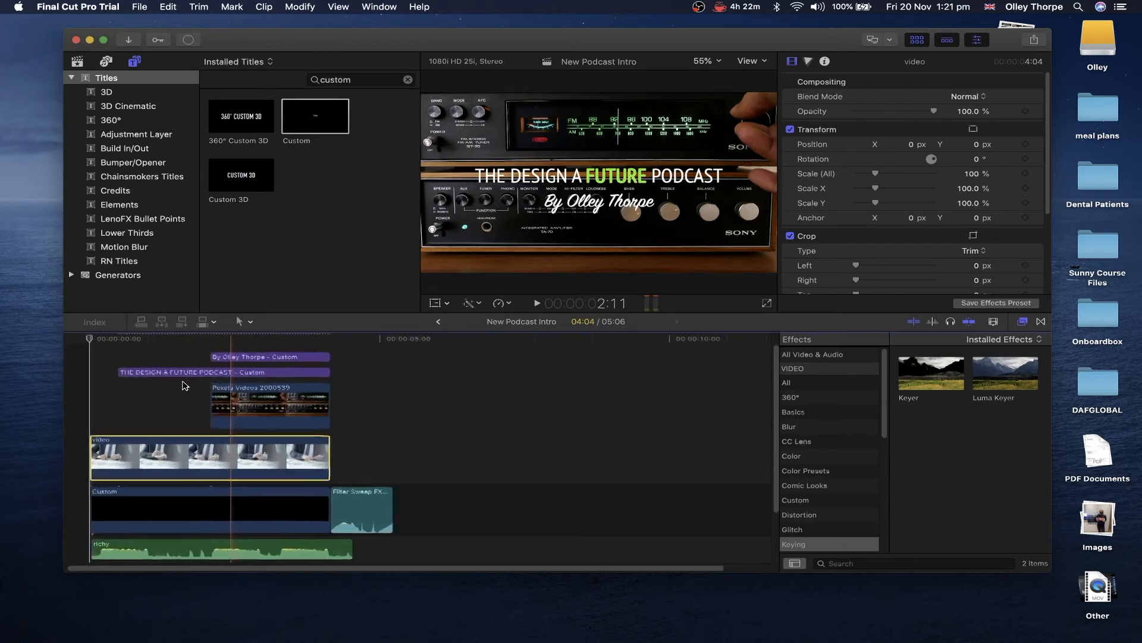
left_click_drag(902, 116, 879, 115)
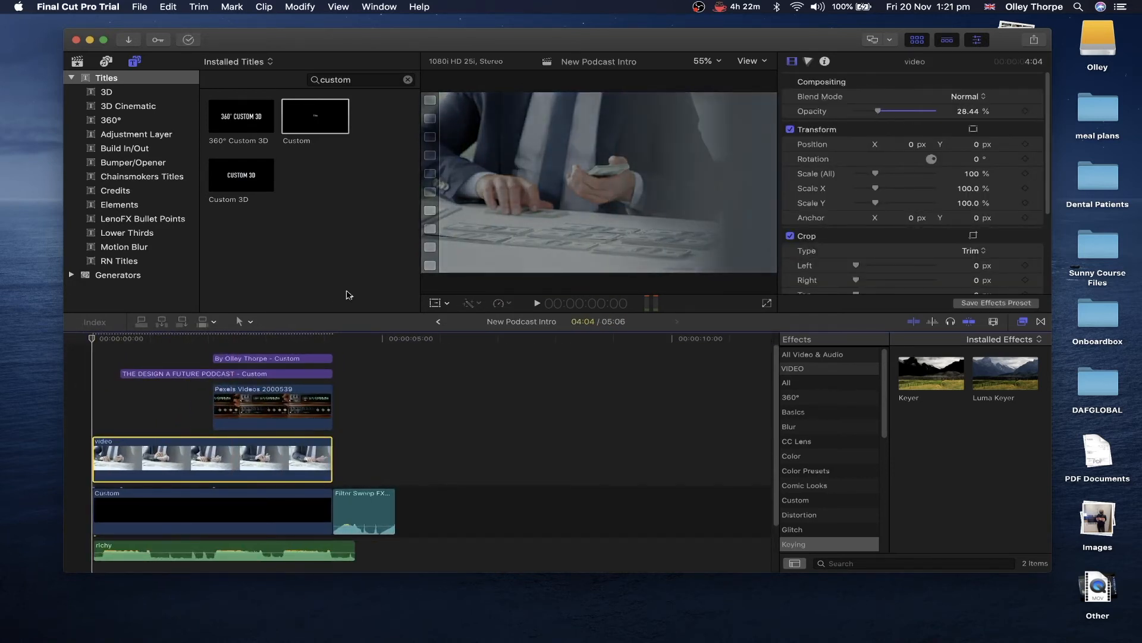
left_click(85, 387)
key("space")
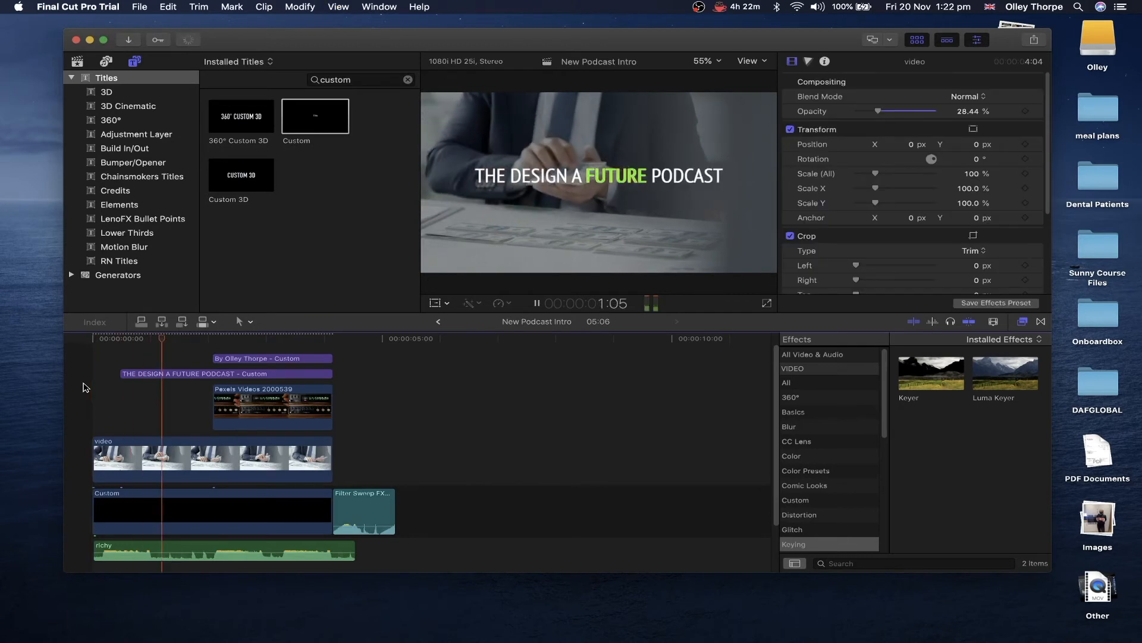
key("space")
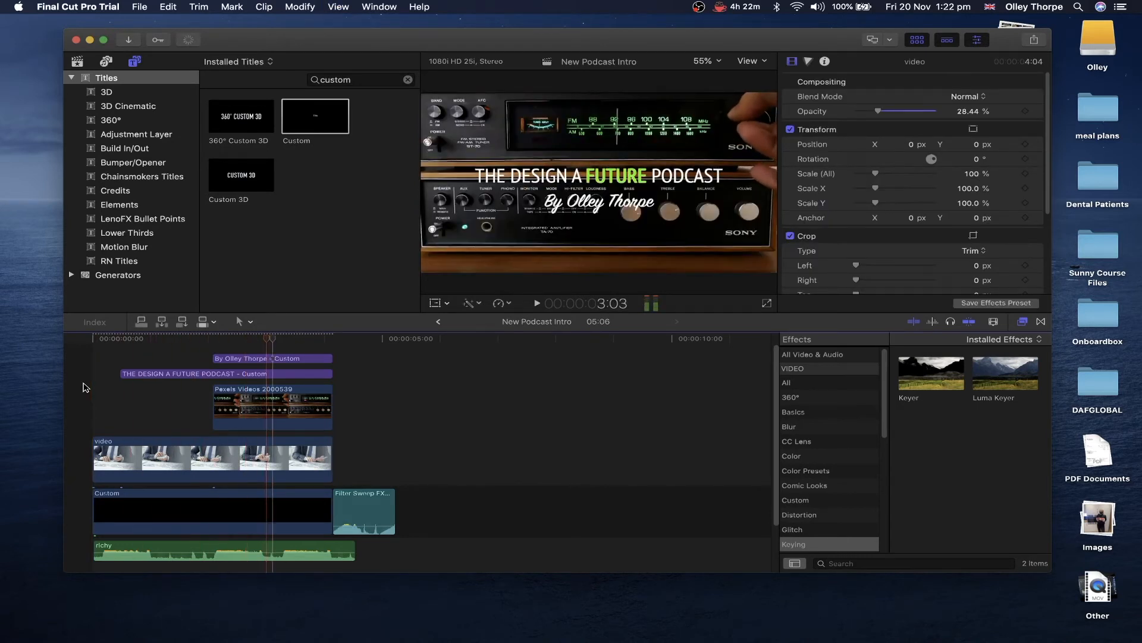
- Dim the radio clip to about 36% opacity and shorten the office clip's end
left_click(273, 411)
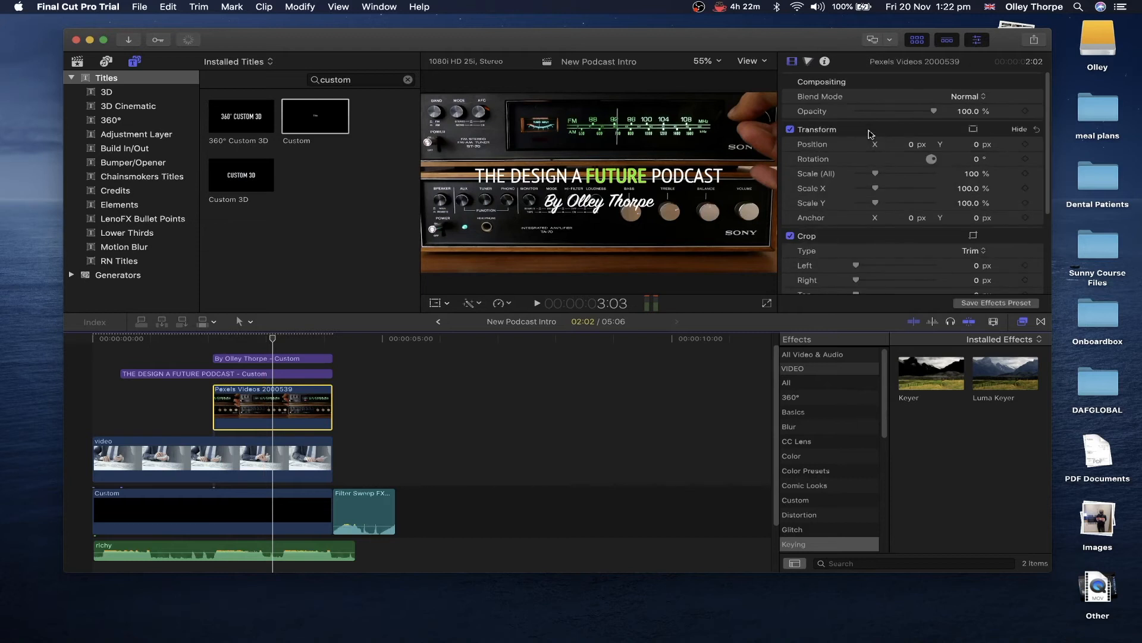
left_click_drag(905, 111, 886, 114)
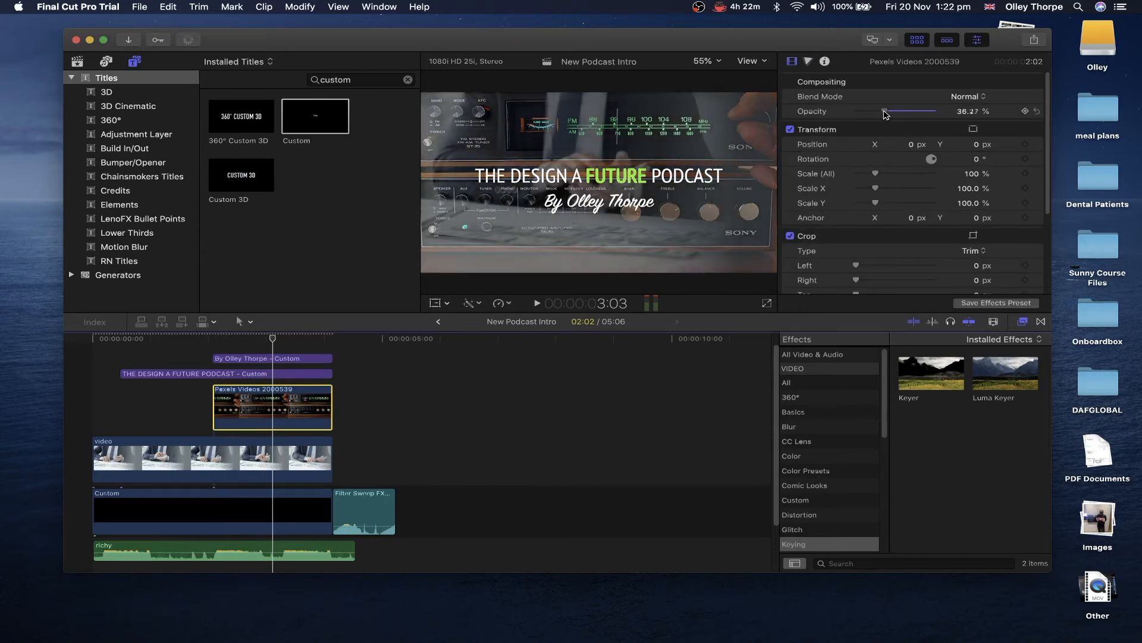
left_click_drag(331, 452, 219, 445)
left_click_drag(214, 445, 215, 446)
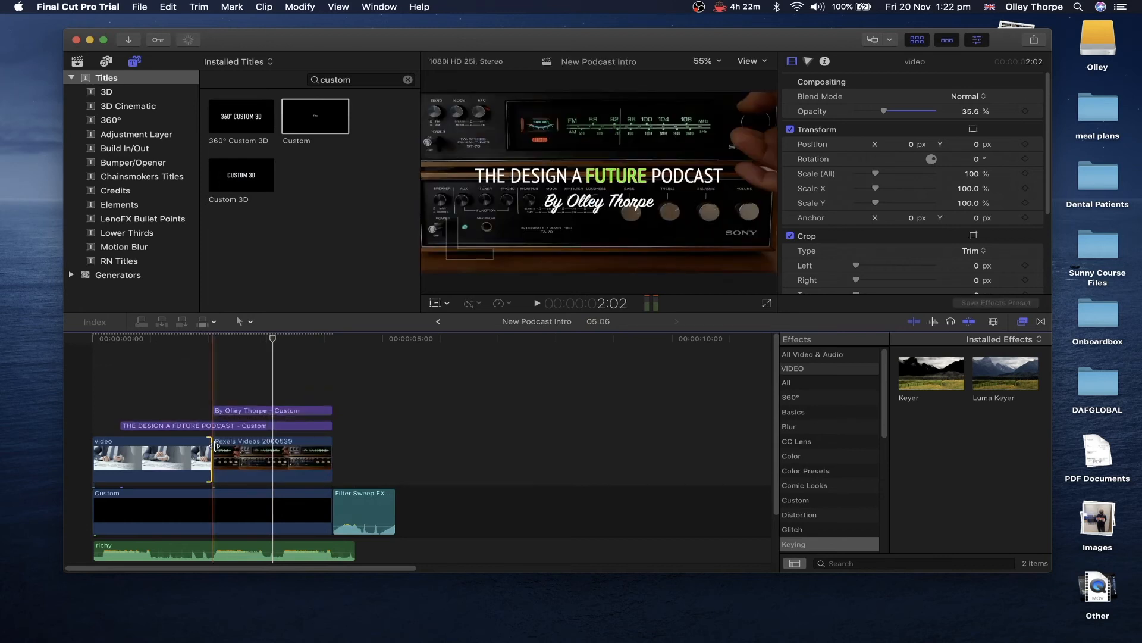
left_click(82, 412)
key("space")
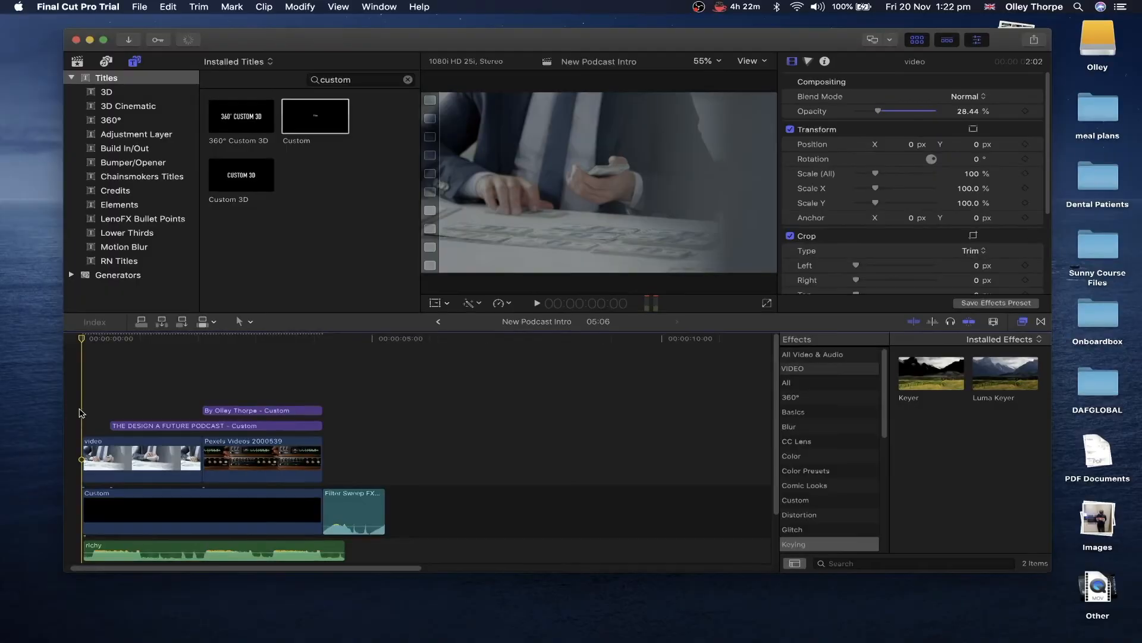
scroll(82, 413, "down", 1)
scroll(82, 413, "left", 1)
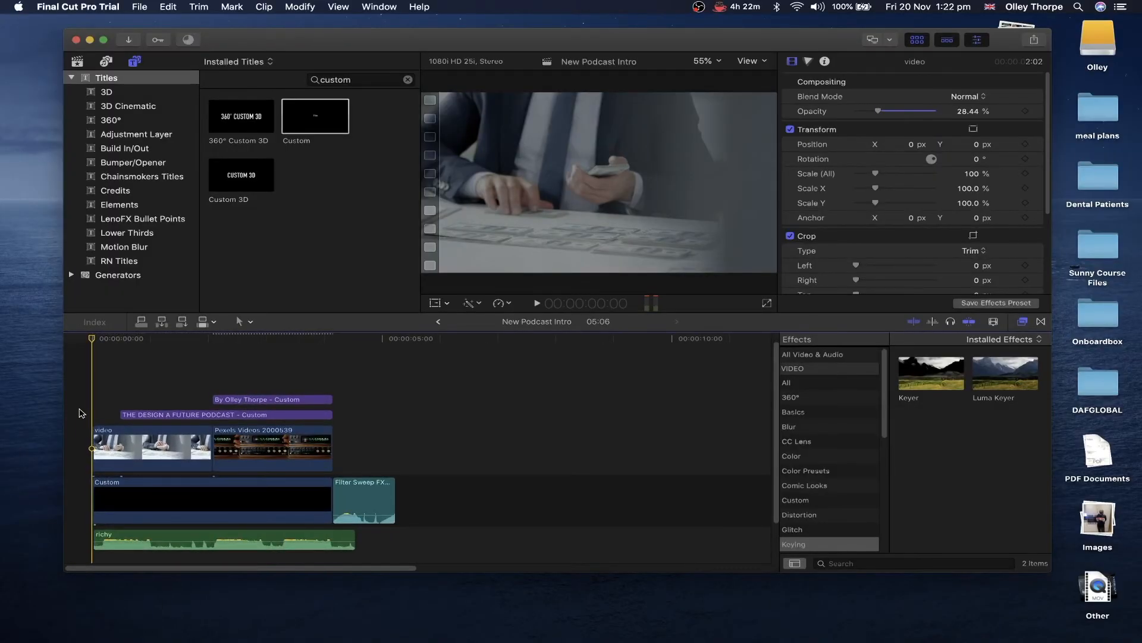
- Show the Libraries sidebar and pick the Youtube Assets event with the green-screen subscribe clip
key("space")
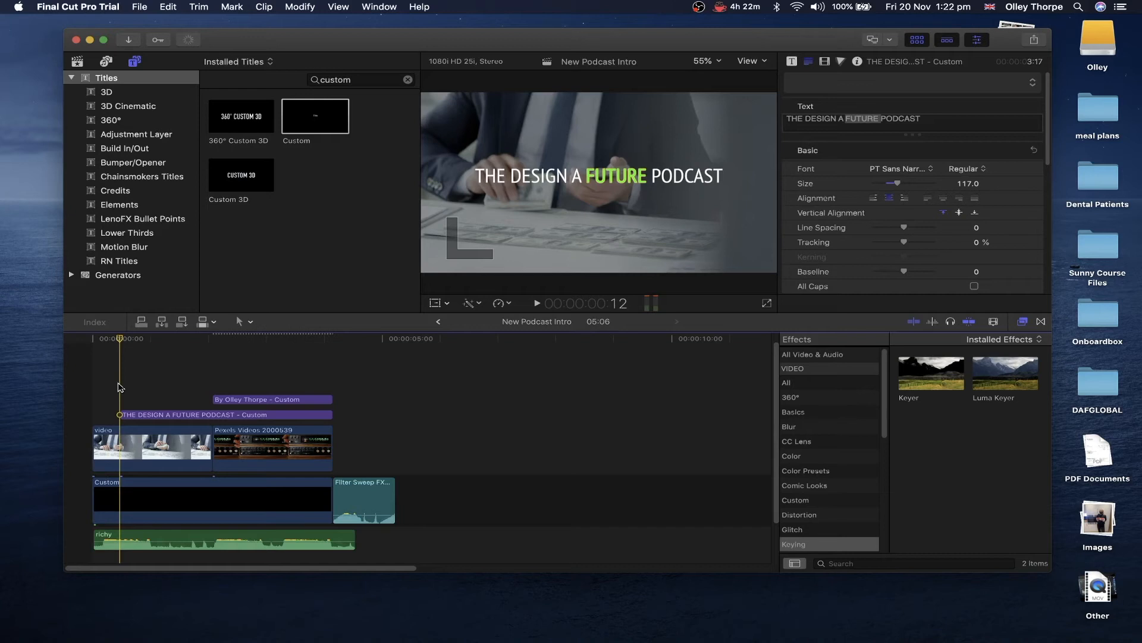
left_click(255, 603)
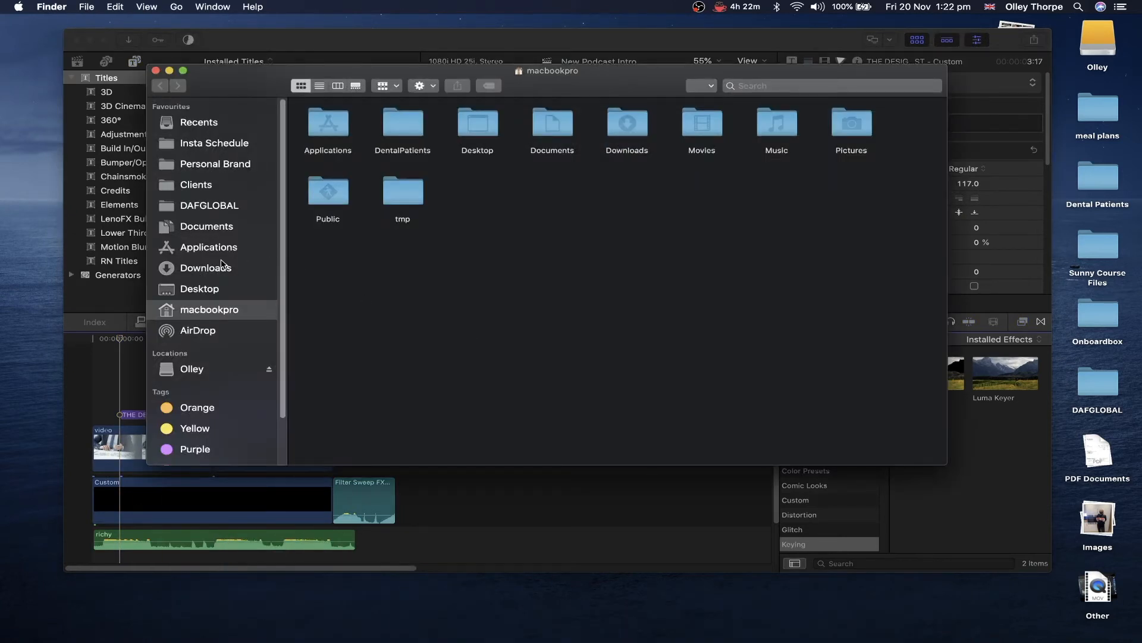
left_click(93, 392)
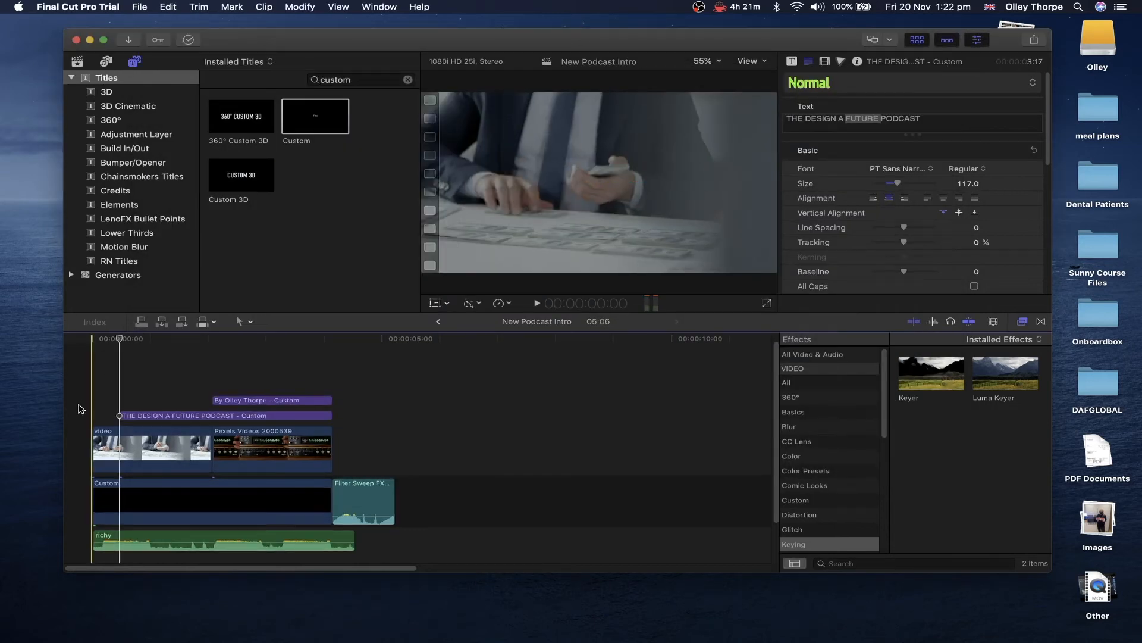
left_click(78, 62)
left_click(121, 133)
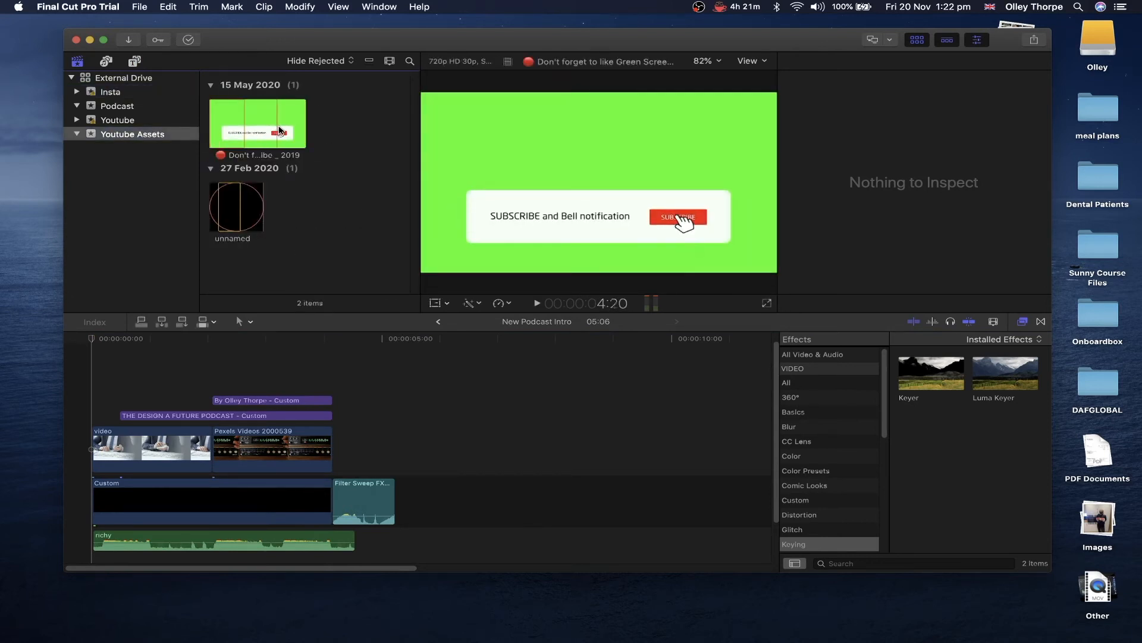
- Place the subscribe clip at 00:00 with its opening cut off, and apply Keyer to it
left_click(258, 124)
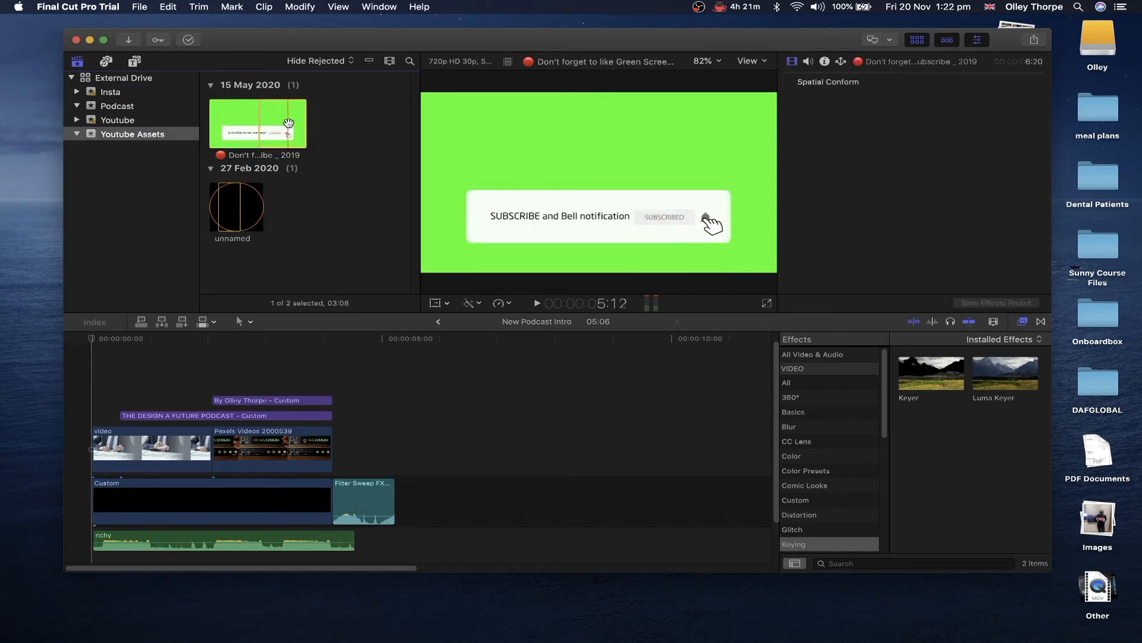
left_click_drag(282, 124, 102, 381)
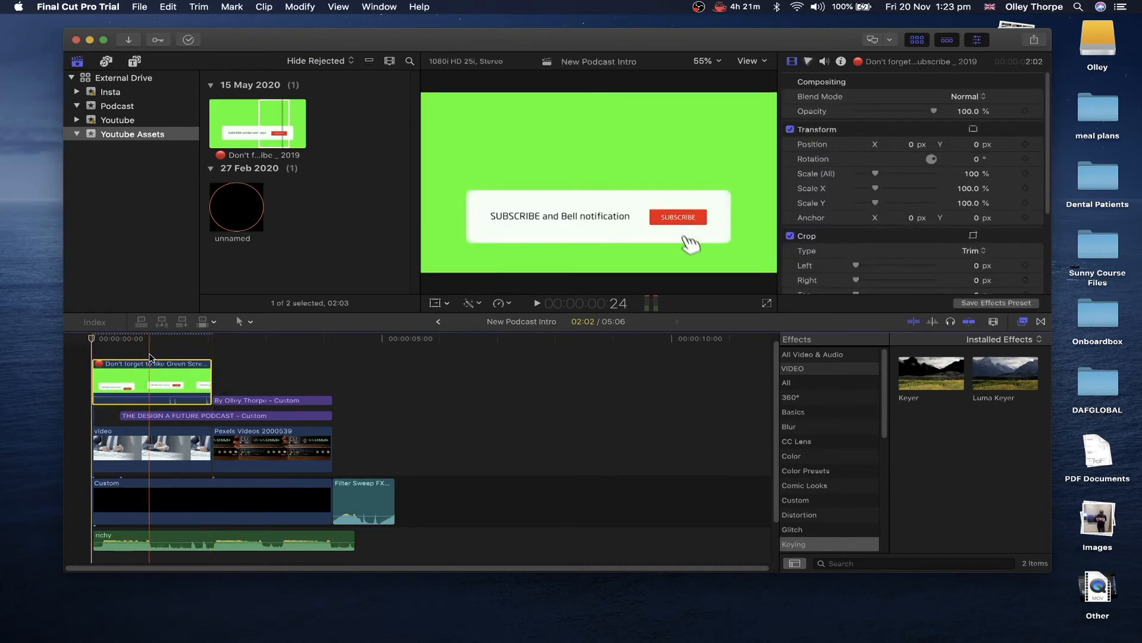
key("super+b")
left_click(120, 377)
key("Delete")
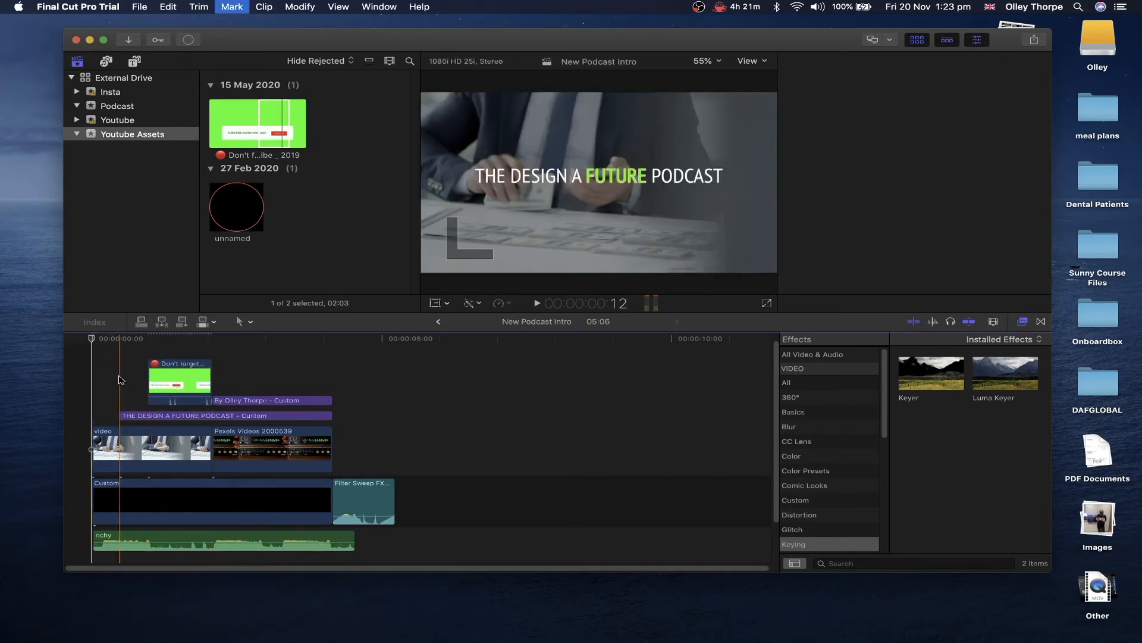
left_click_drag(158, 379, 94, 376)
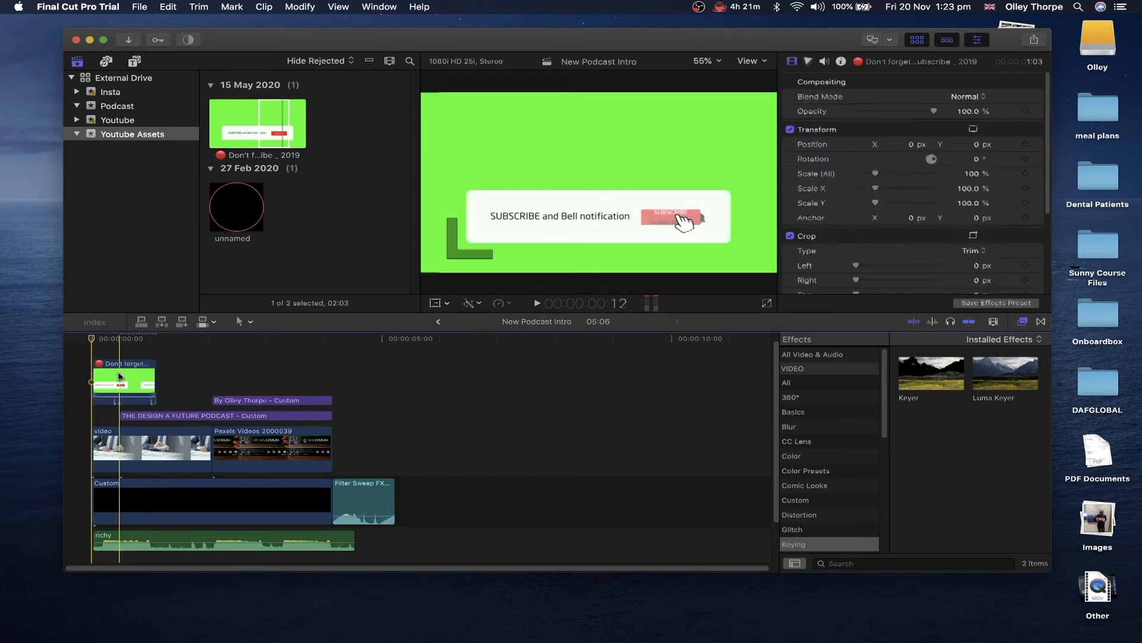
left_click_drag(931, 373, 127, 383)
- Move the keyed subscribe overlay higher in the frame
left_click(428, 303)
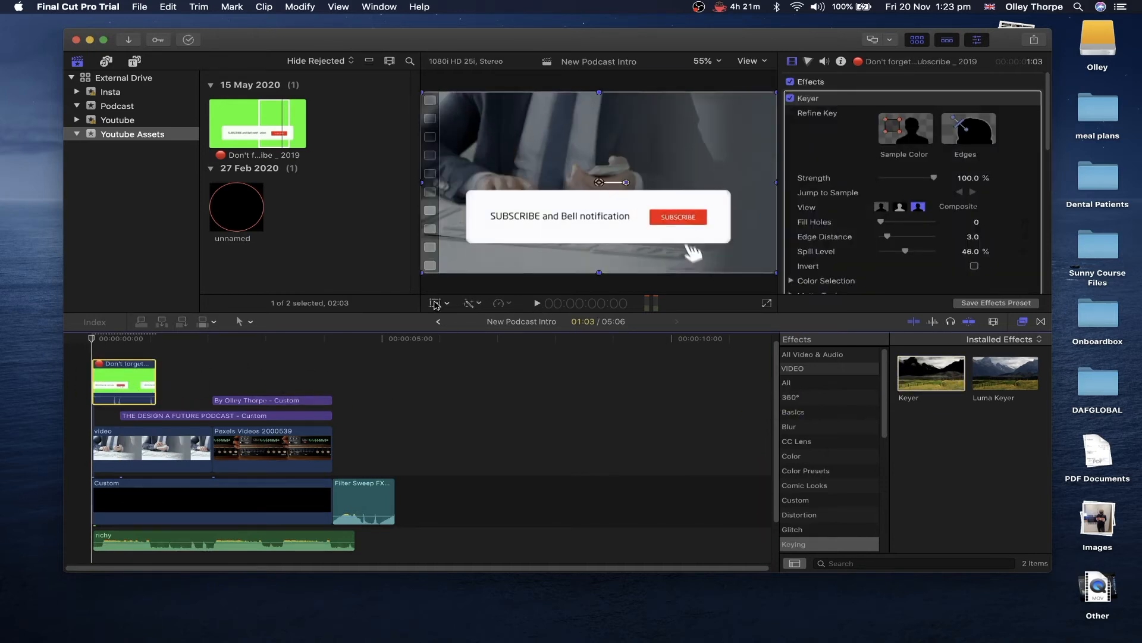
left_click_drag(598, 170, 598, 151)
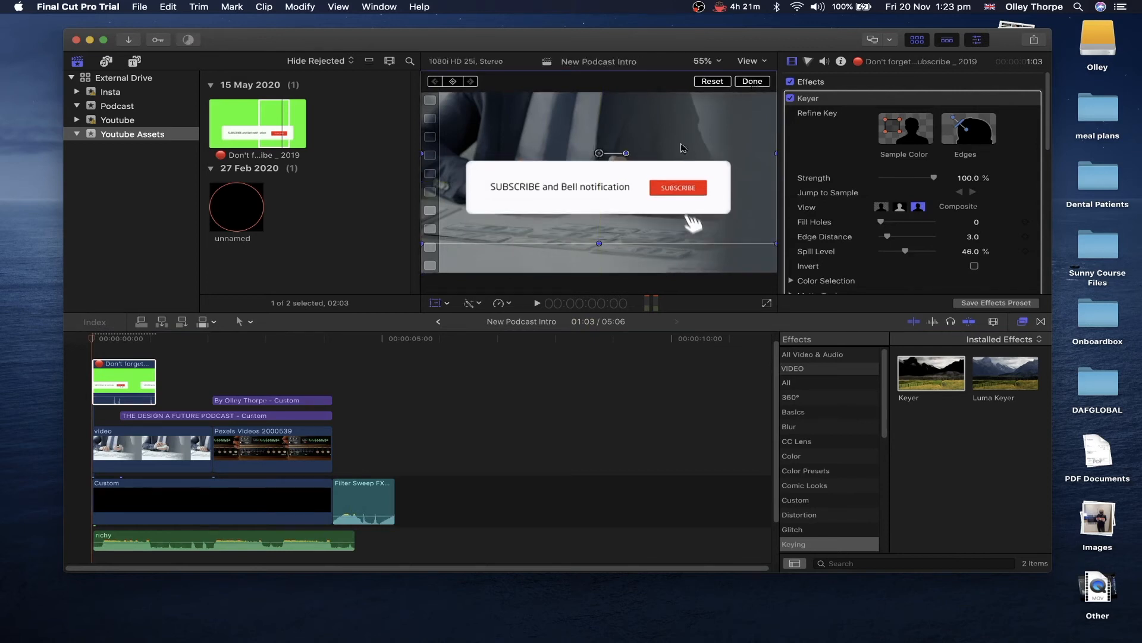
left_click(172, 437)
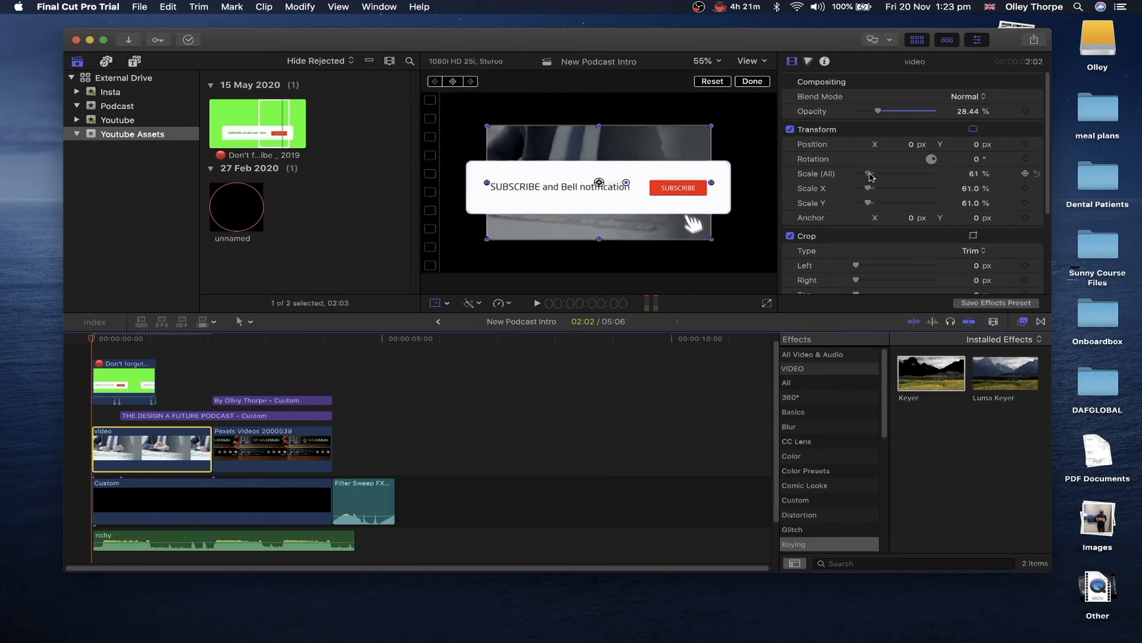
left_click(144, 387)
scroll(853, 115, "down", 10)
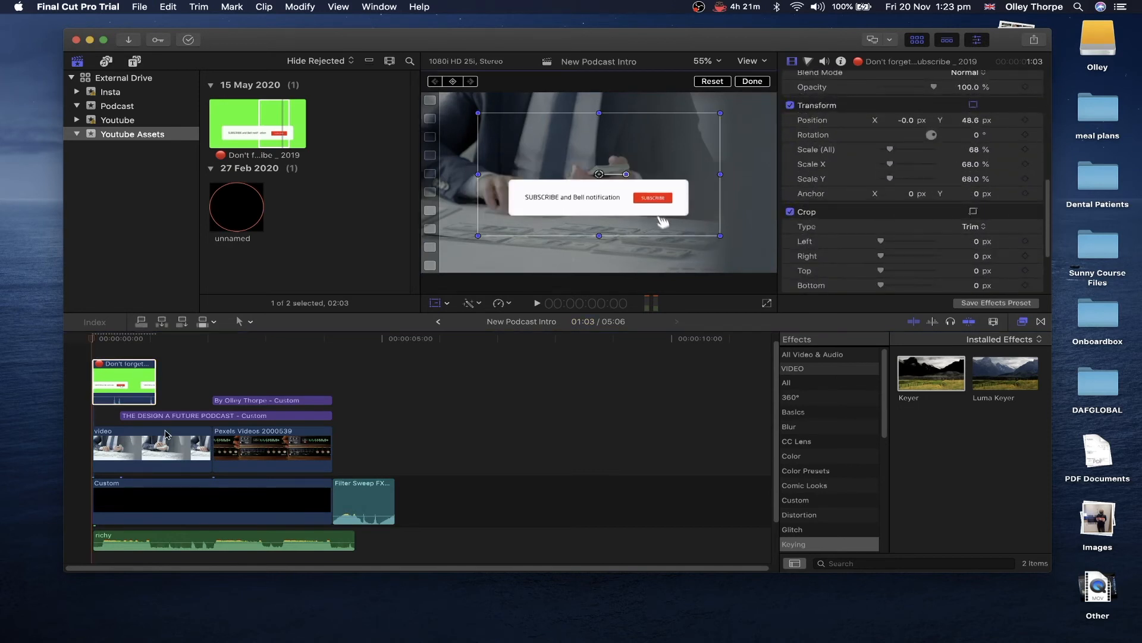
- Scale the office clip to about 173%, reposition it, and nudge the overlay up further
left_click(174, 436)
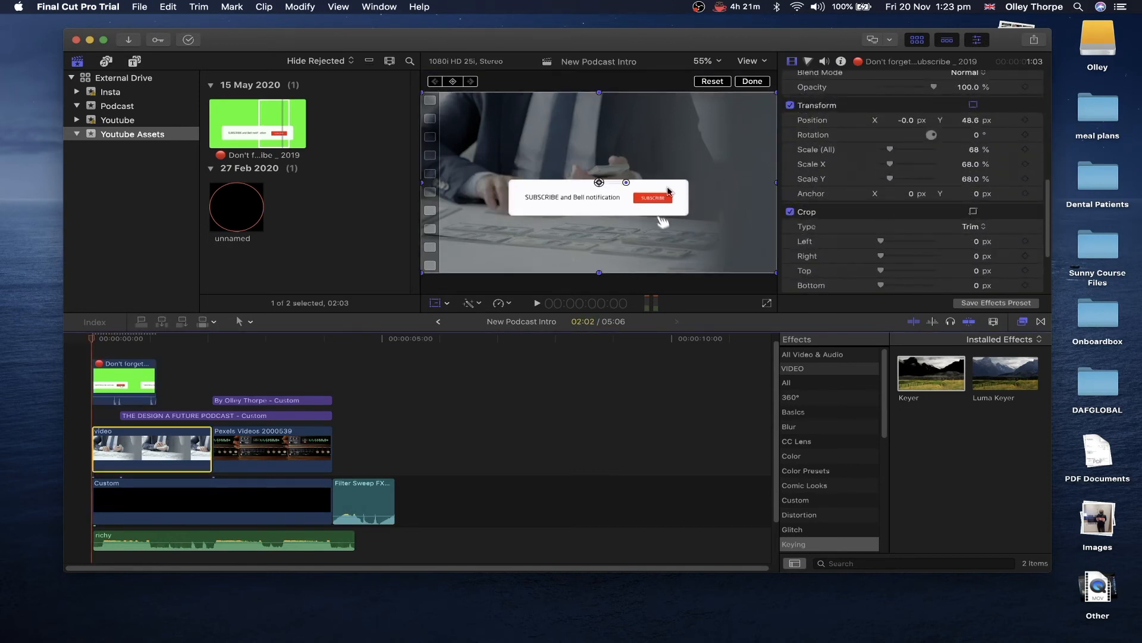
left_click_drag(881, 174, 890, 174)
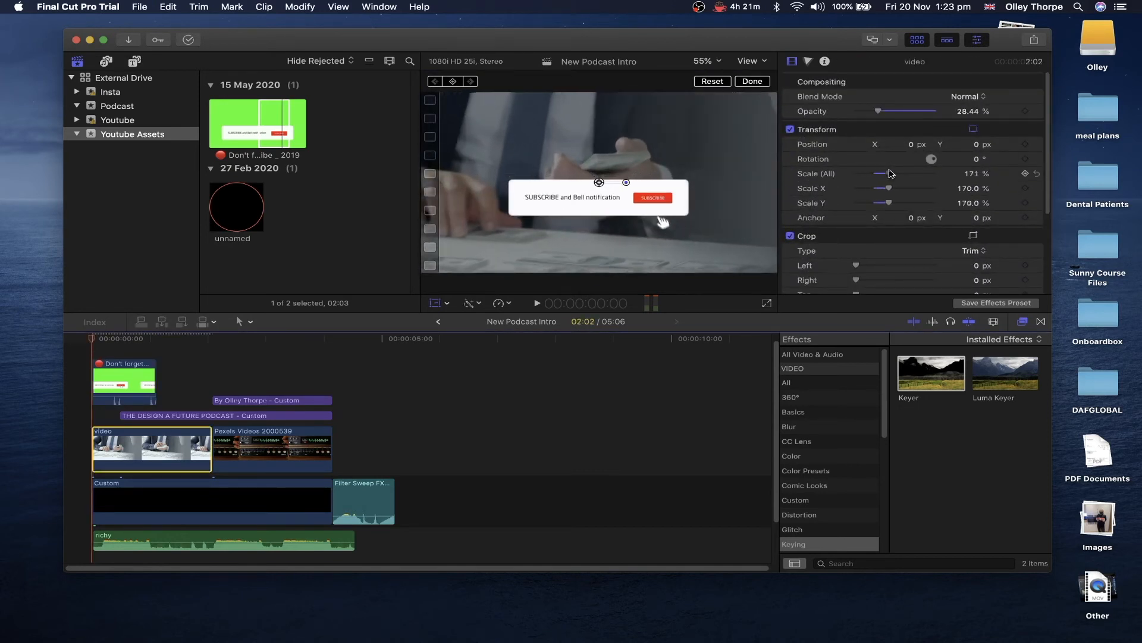
left_click_drag(723, 166, 716, 148)
left_click(764, 87)
left_click(135, 385)
left_click_drag(599, 177, 599, 160)
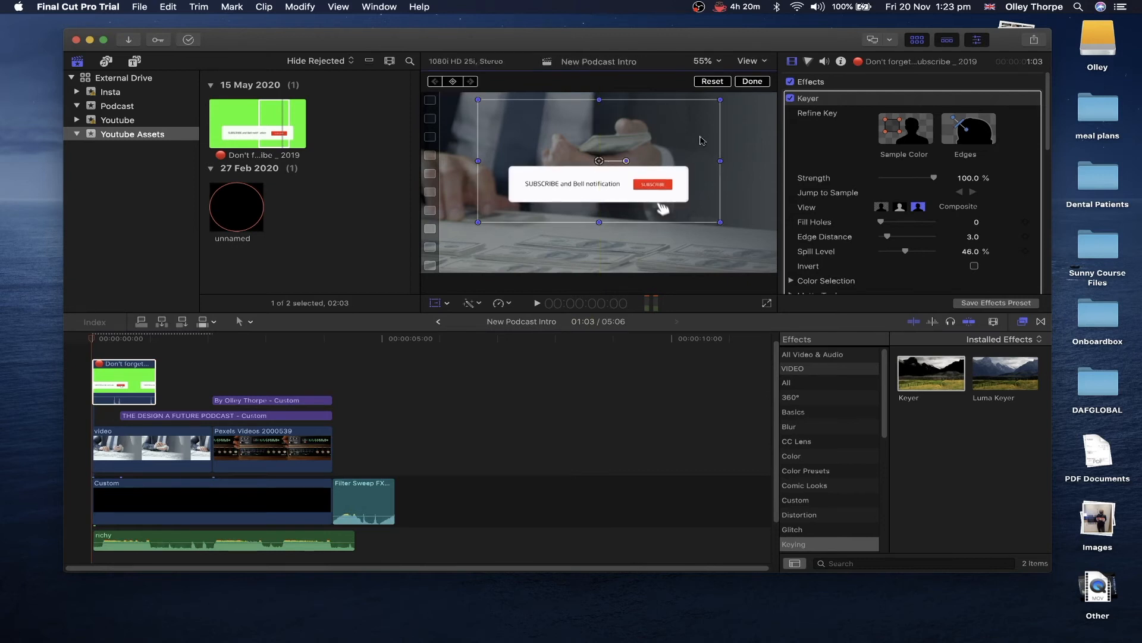
left_click(752, 81)
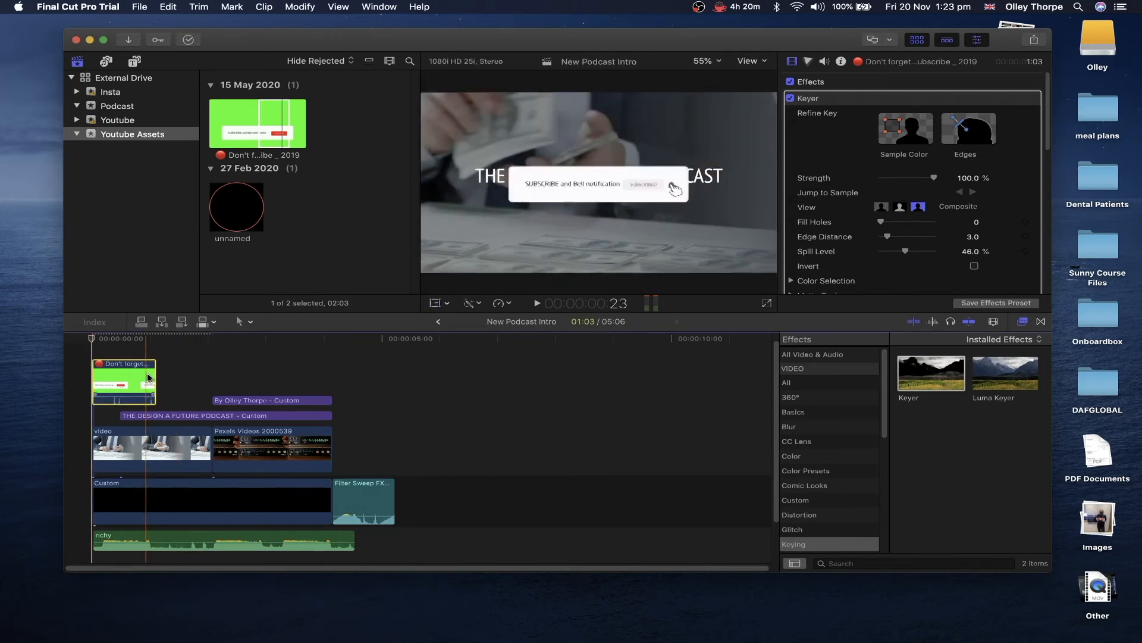
- Trim the subscribe overlay clip's end shorter and play it back
left_click_drag(148, 377, 122, 381)
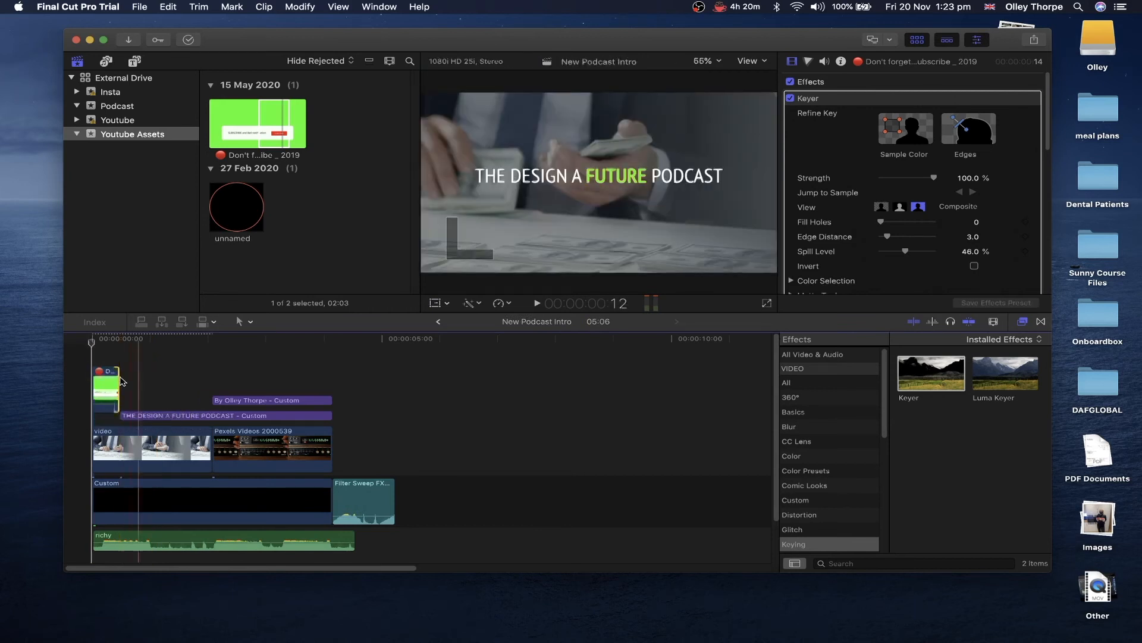
left_click(82, 373)
key("space")
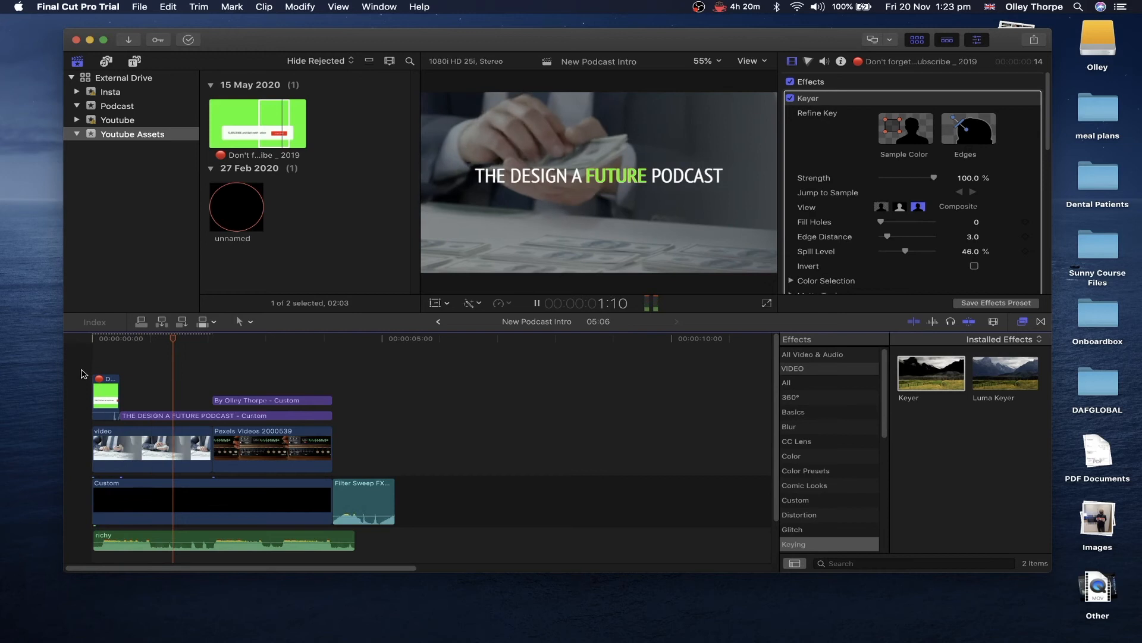
key("Home")
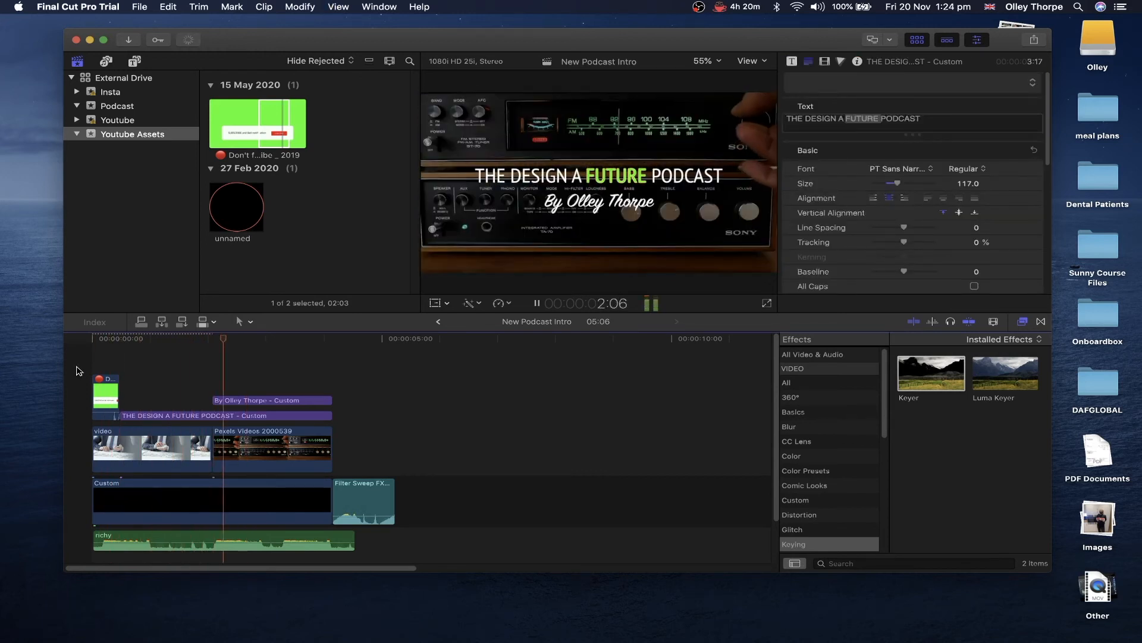
- Dim the second Pexels clip to about 12% opacity and preview from the start
left_click(271, 446)
left_click_drag(886, 113, 871, 116)
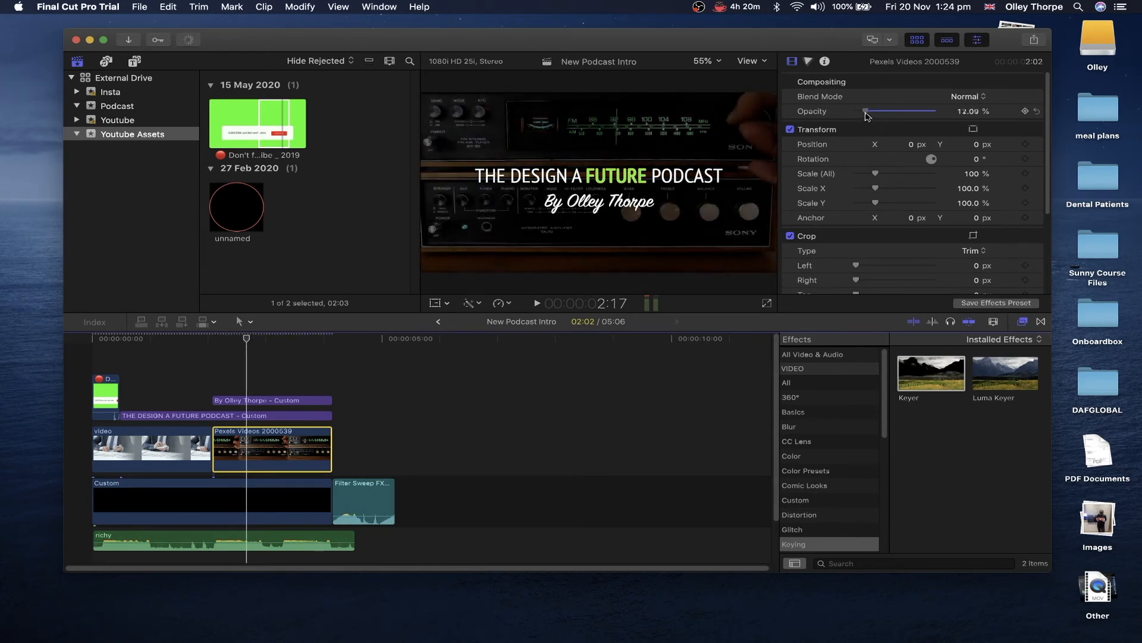
left_click(89, 369)
key("space")
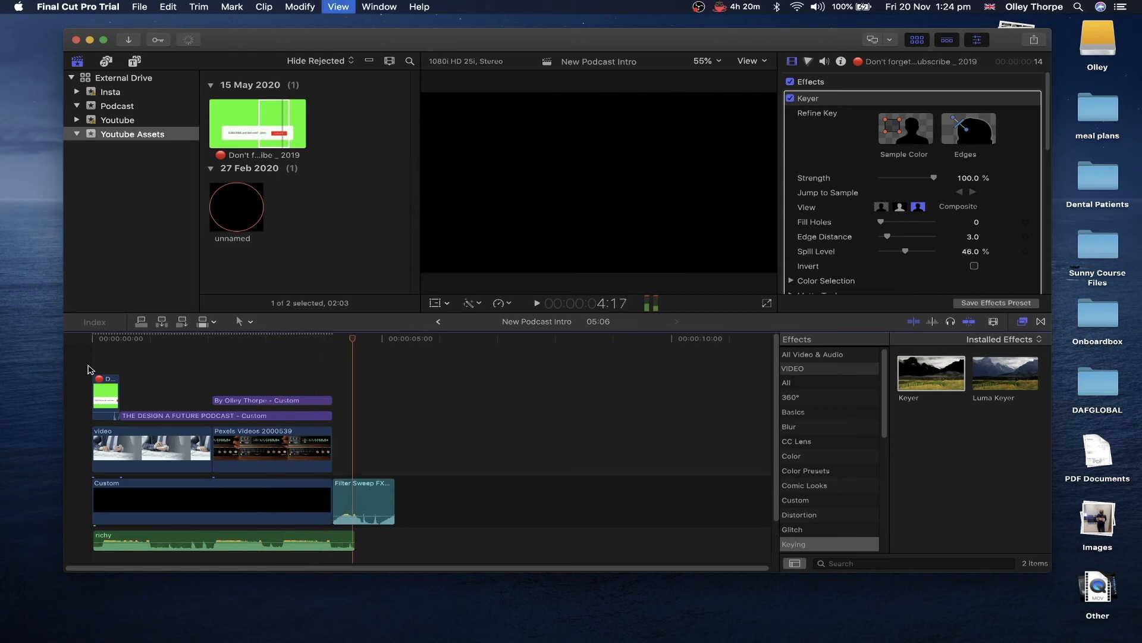
key("space")
key("space")
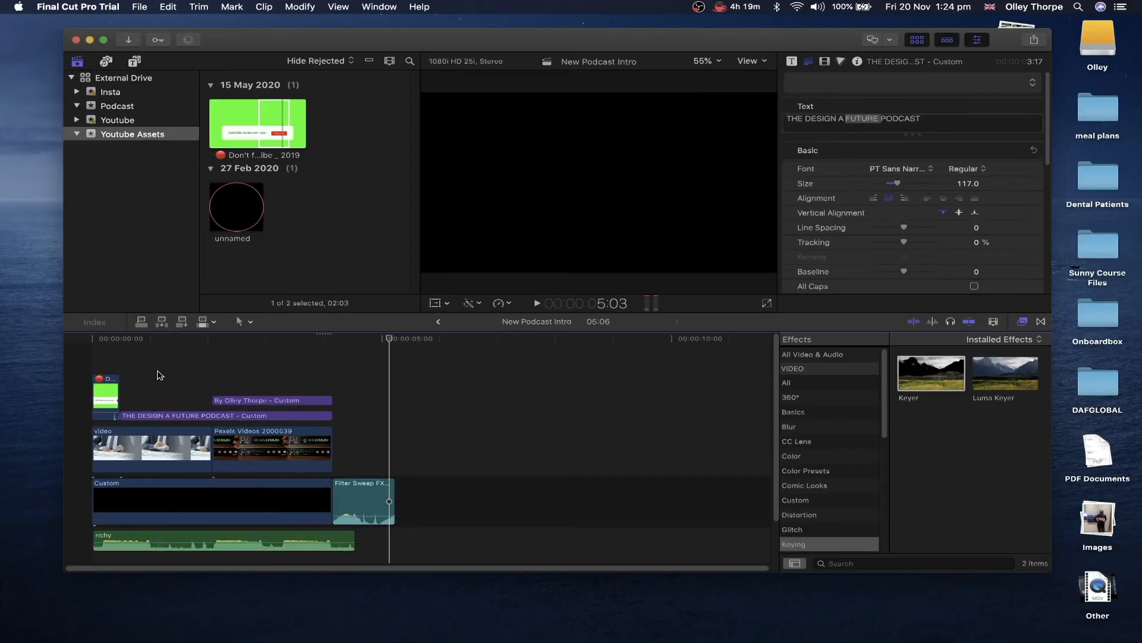
- Move the byline title onto the lane beneath the main title, with the playhead at 2:02
left_click(181, 360)
key("space")
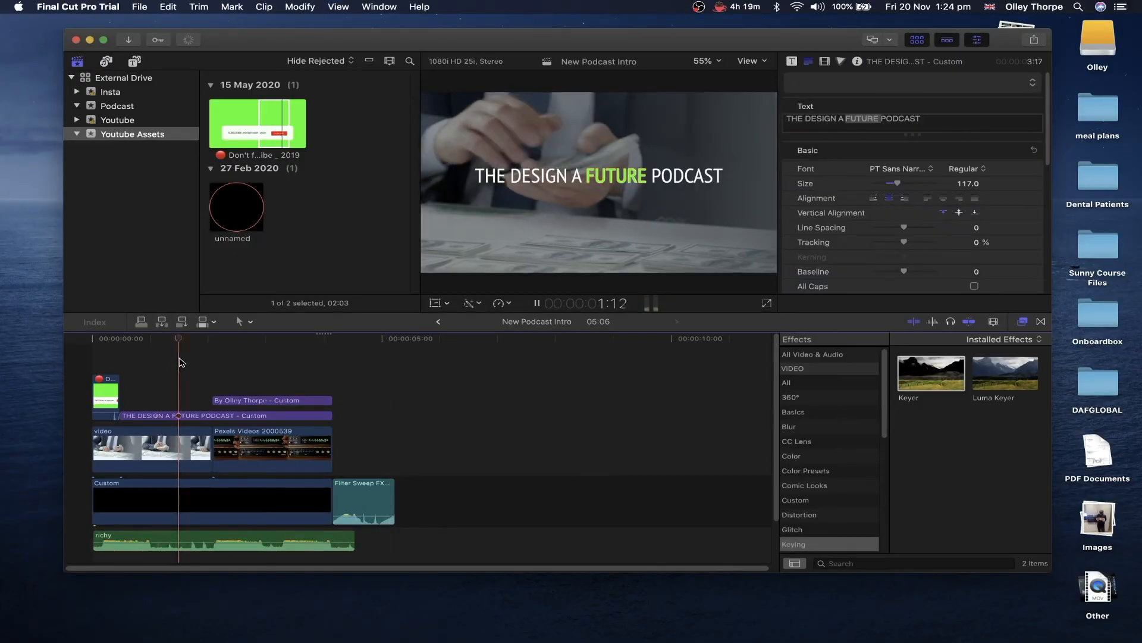
key("space")
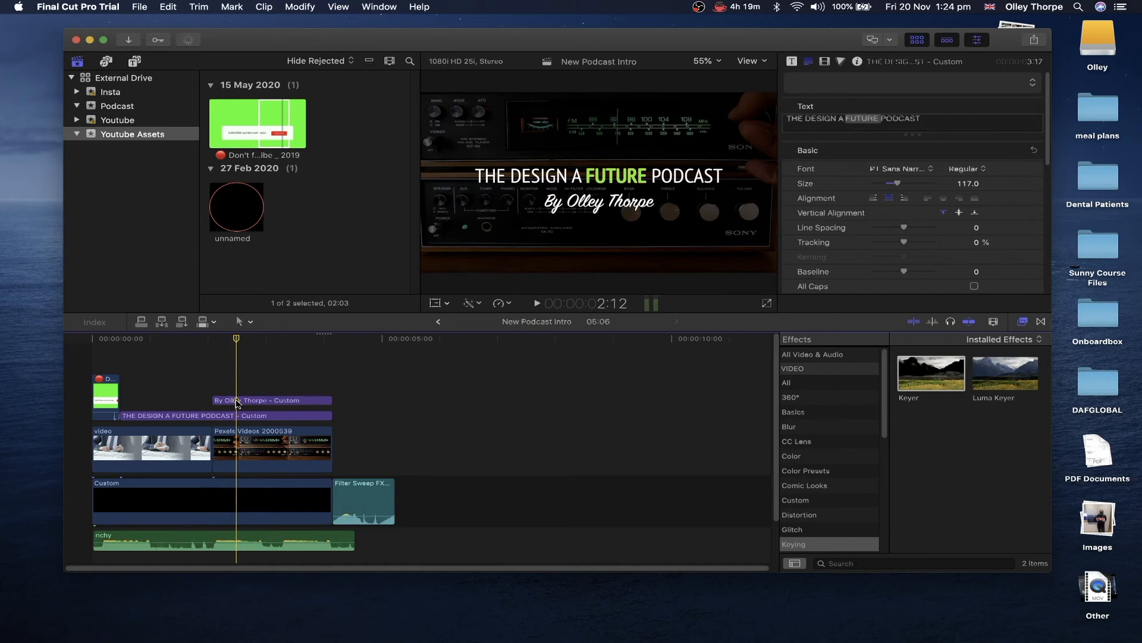
left_click(237, 401)
left_click_drag(237, 339, 215, 339)
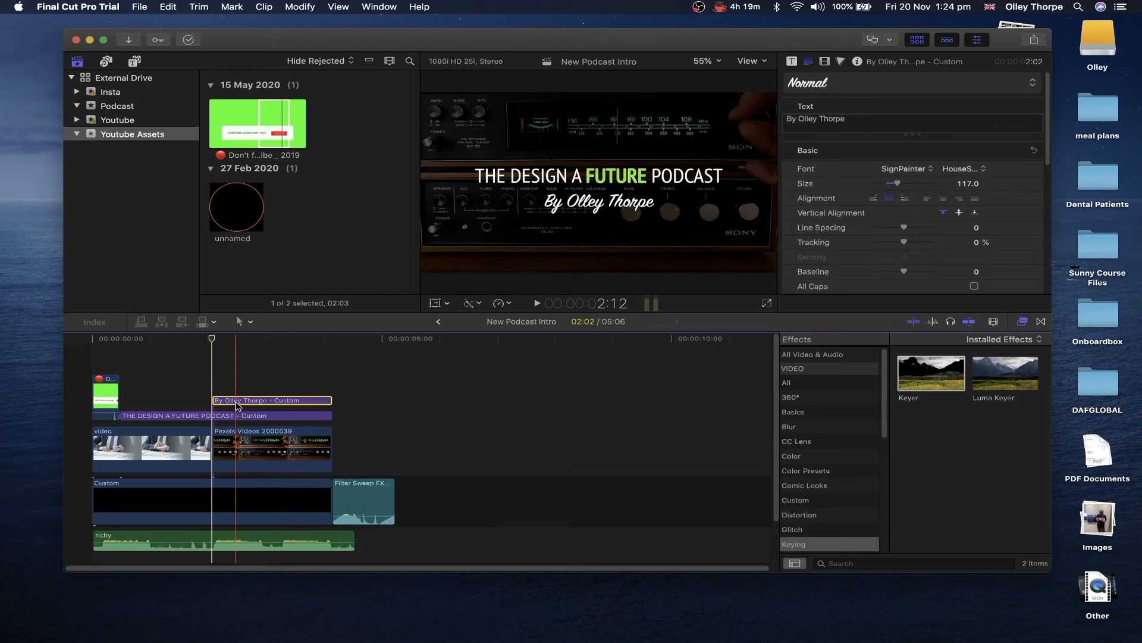
left_click_drag(238, 407, 235, 408)
left_click(236, 378)
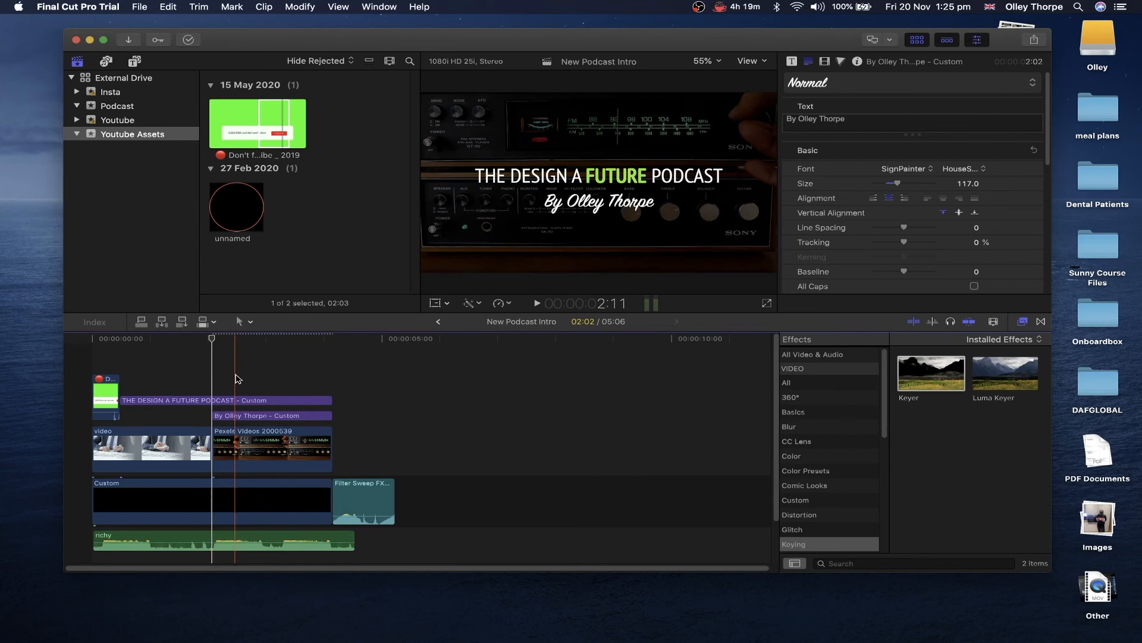
left_click(235, 415)
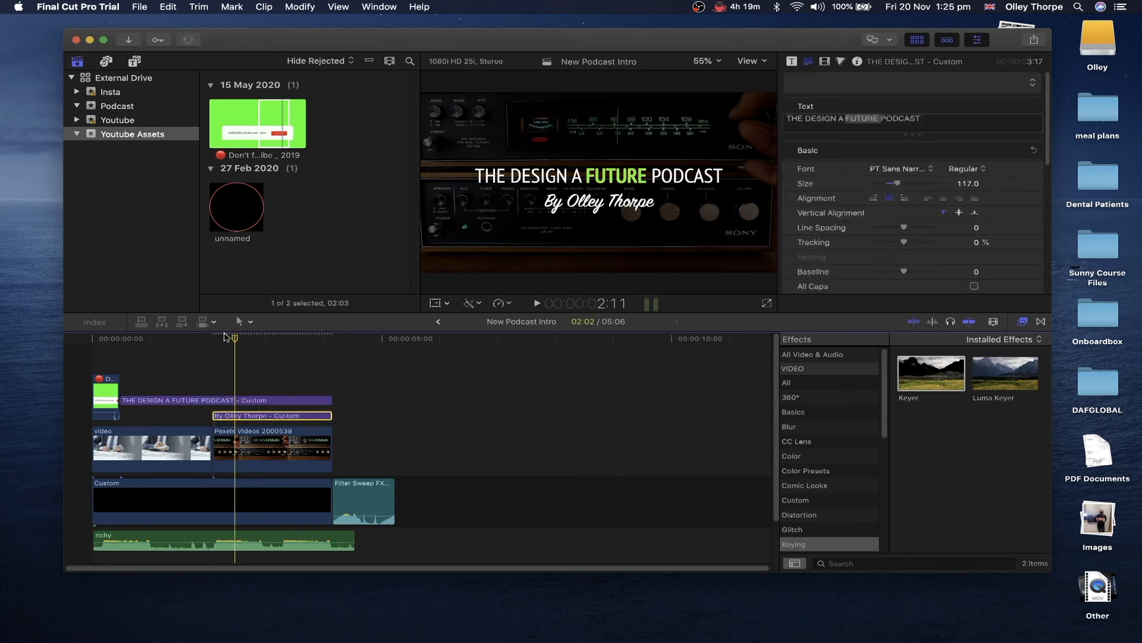
left_click(213, 337)
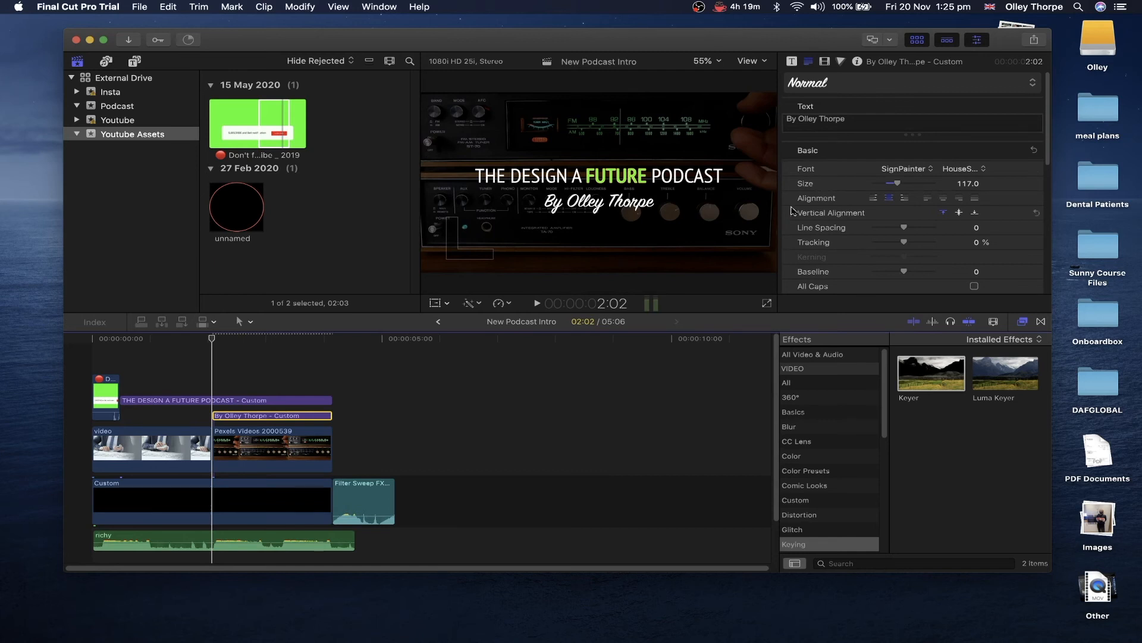
- Add a Position keyframe at 2:02 setting the byline's Y to about 598.5 px
left_click(824, 61)
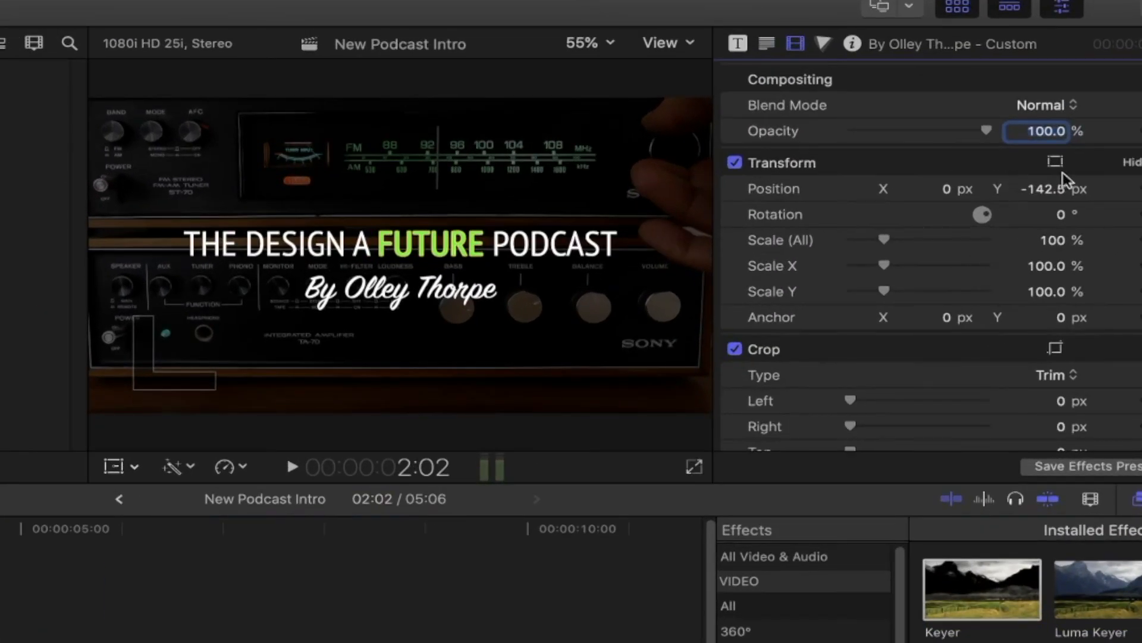
mouse_move(1038, 185)
left_mouse_down()
mouse_move(1037, 107)
mouse_move(1043, 189)
left_mouse_up()
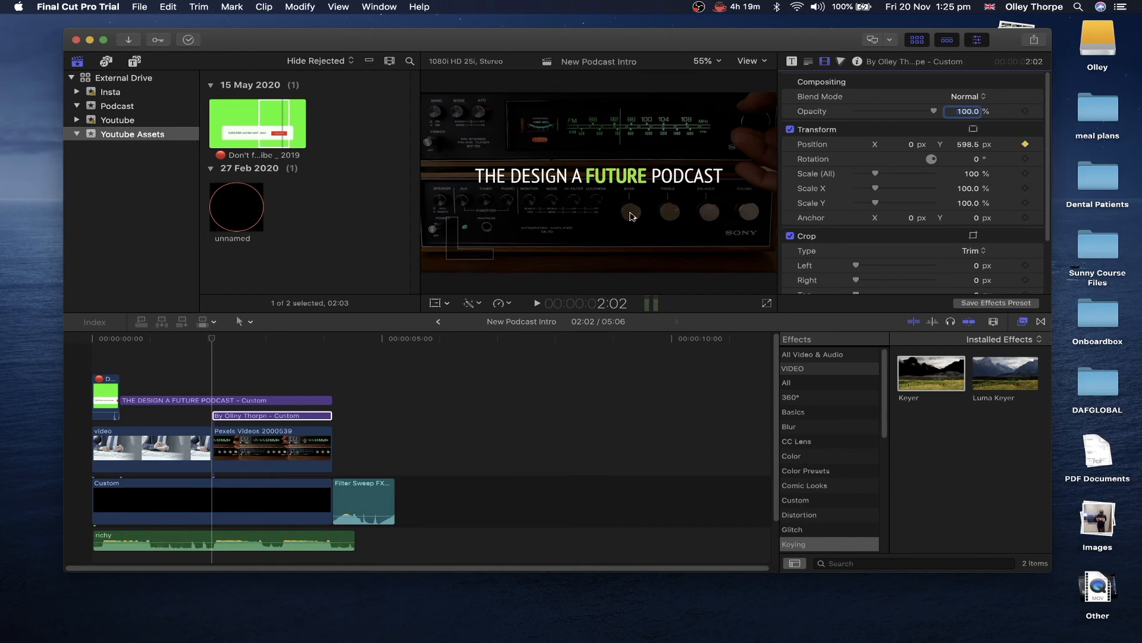
left_click(215, 375)
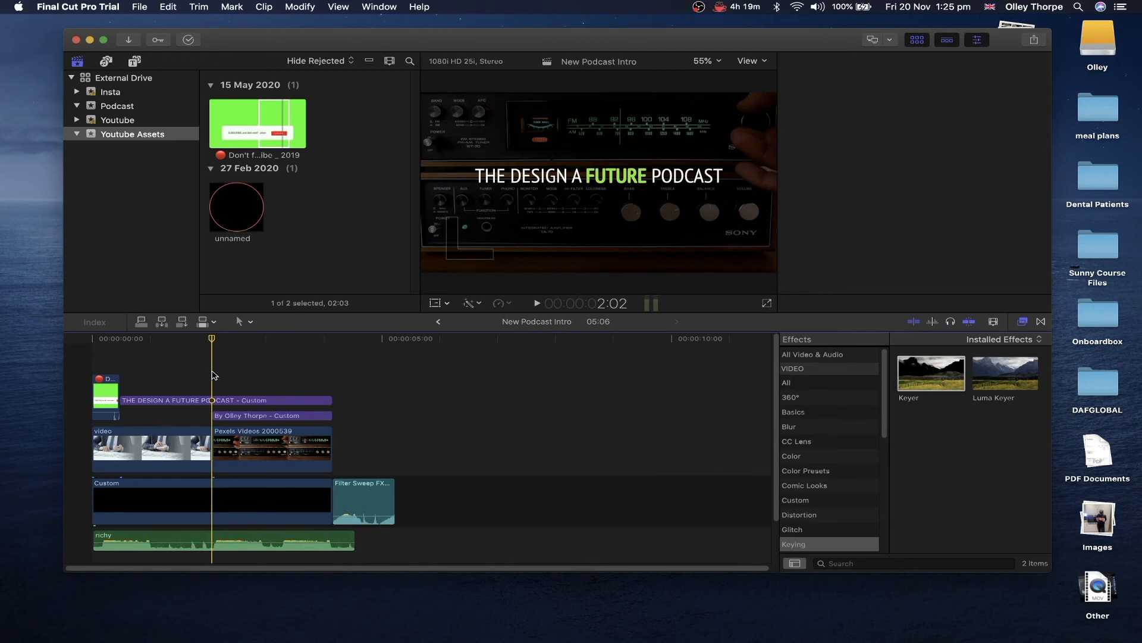
- One frame later, set the byline's Position Y to -109.5 px as a second keyframe
left_click(218, 408)
key("super+equal")
key("super+equal")
key("super+equal")
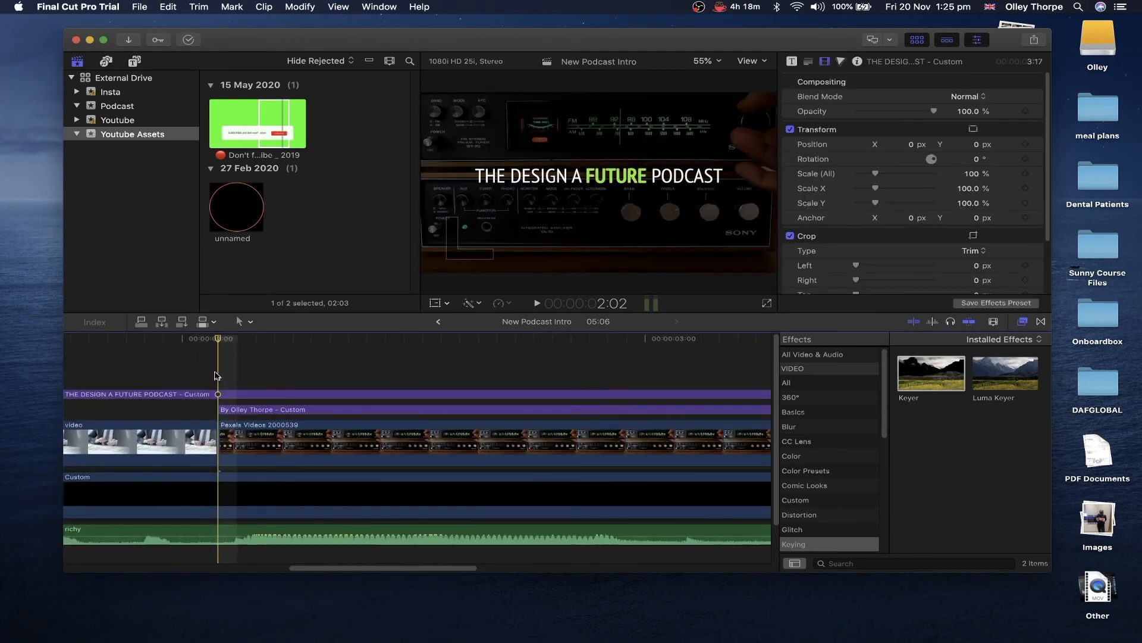
key("Right")
key("Right")
key("Right")
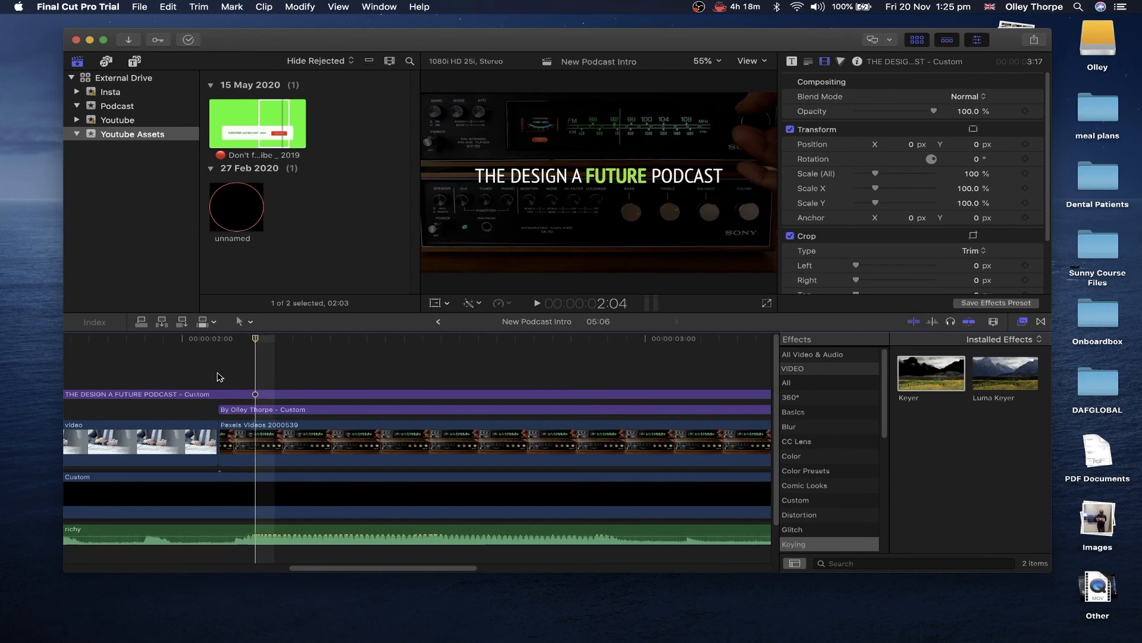
left_click(282, 410)
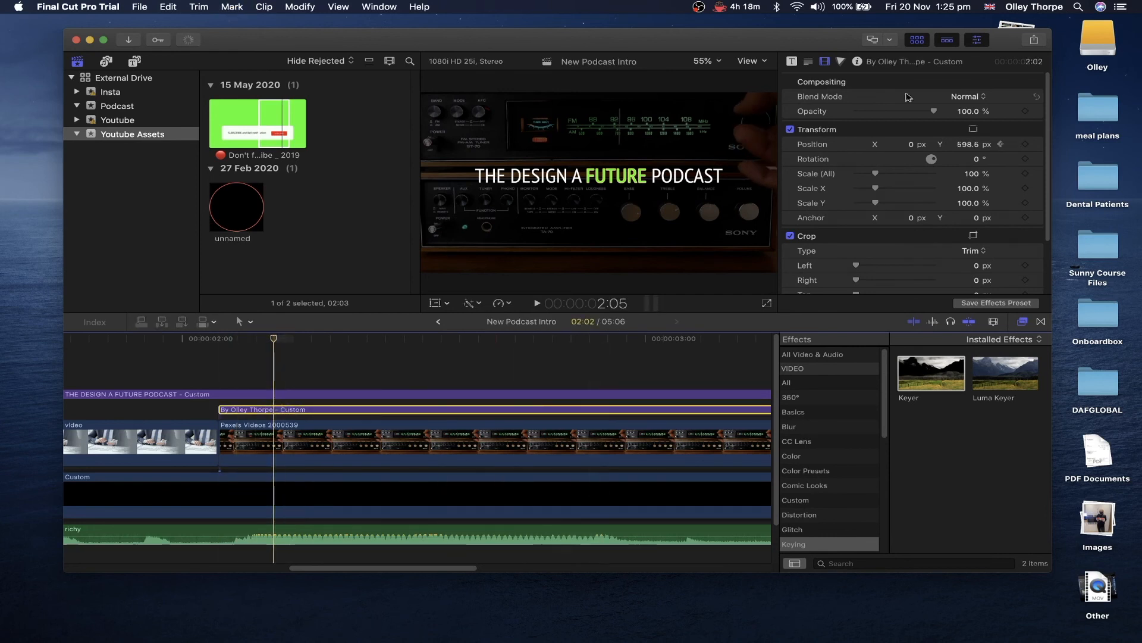
left_click_drag(967, 144, 967, 144)
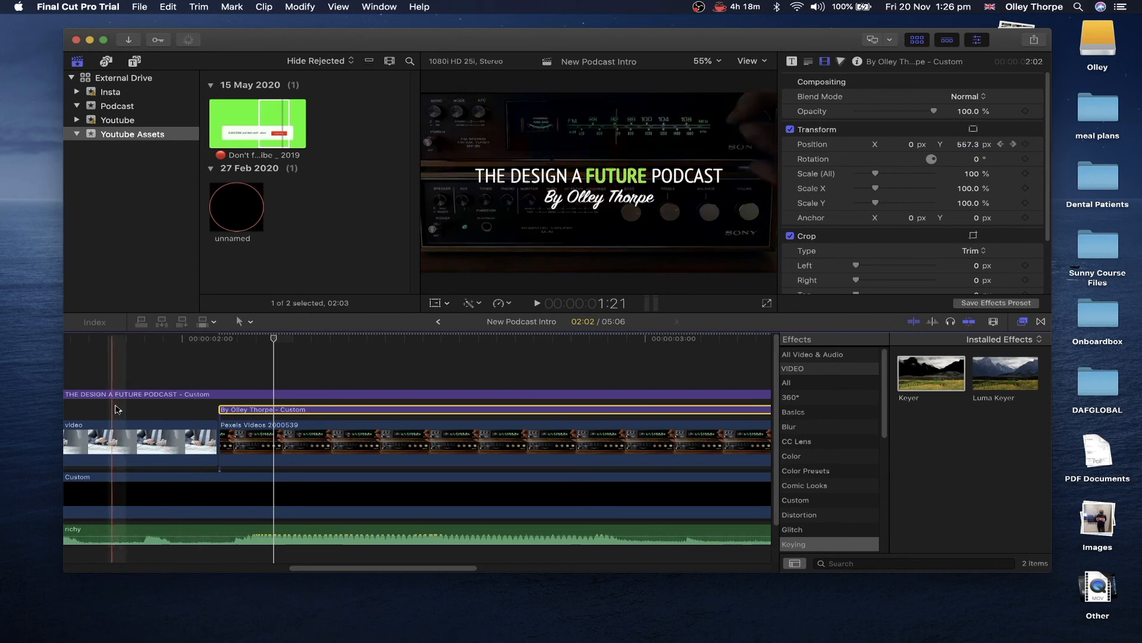
- Zoom the timeline back out and play the intro from the start
key("super+minus")
key("super+minus")
key("super+minus")
scroll(134, 398, "left", 3)
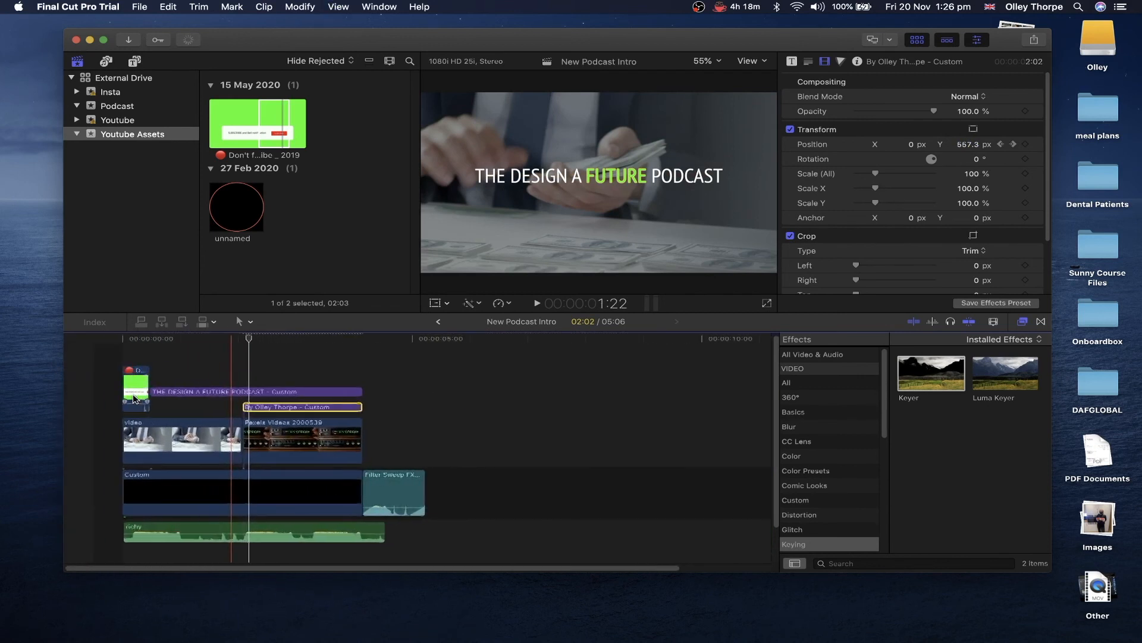
left_click(89, 365)
key("super+4")
key("space")
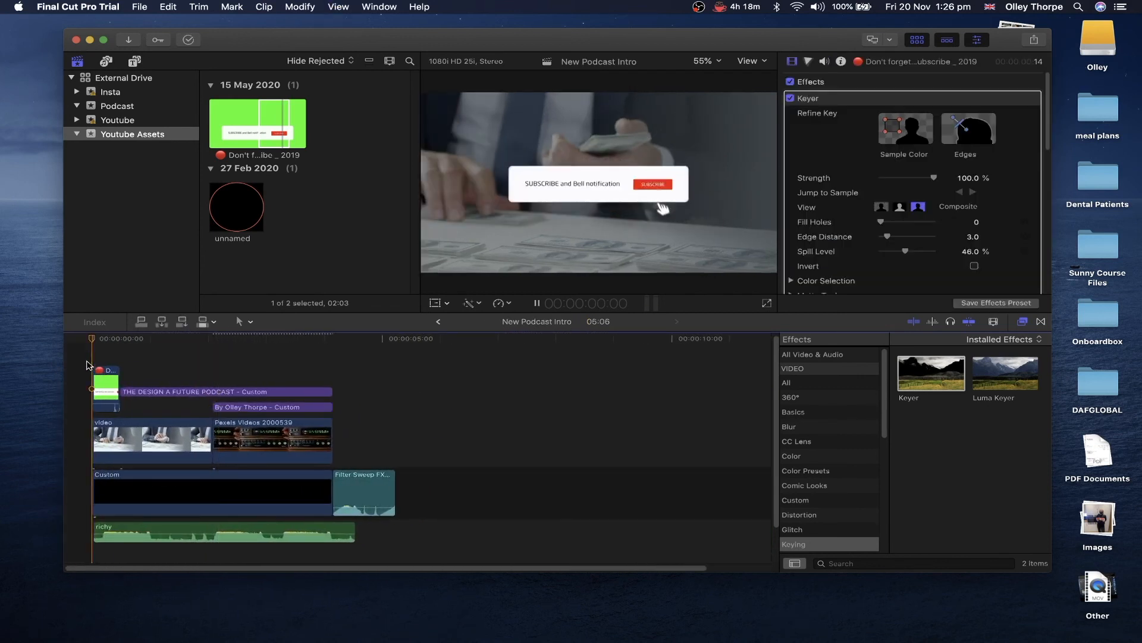